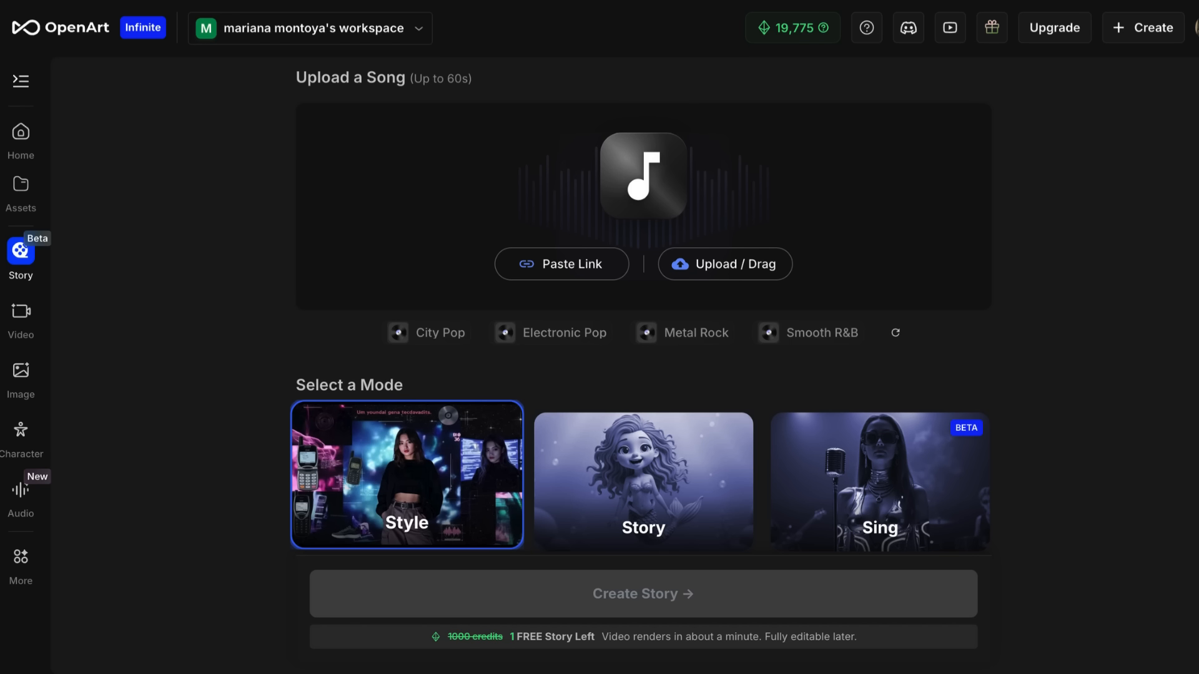
left_click(616, 390)
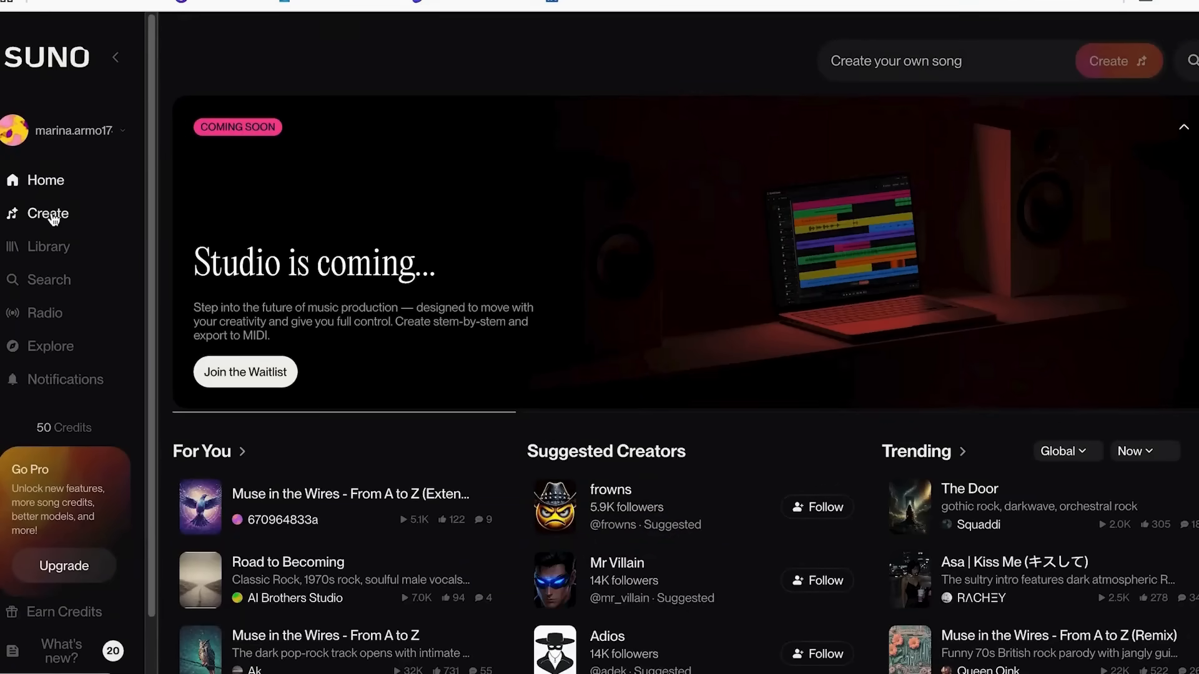
In Suno, open the song creation page and browse the inspiration tags offered in Simple mode.
left_click(53, 217)
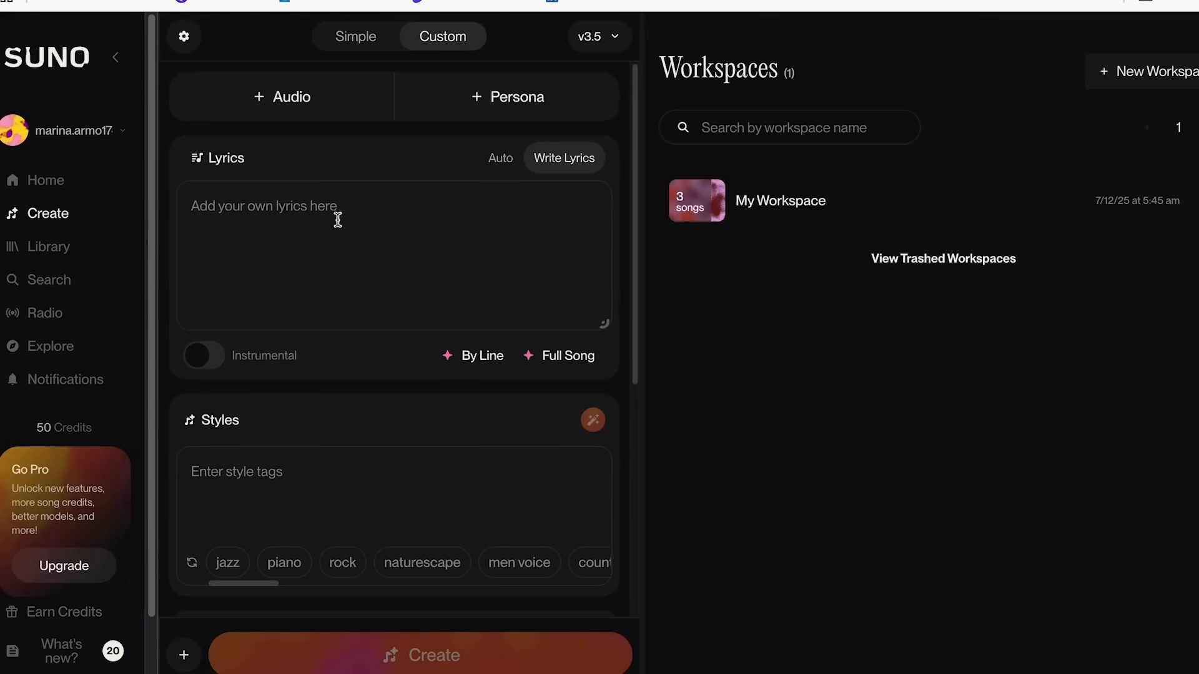
left_click(356, 39)
left_click(442, 36)
left_click(358, 47)
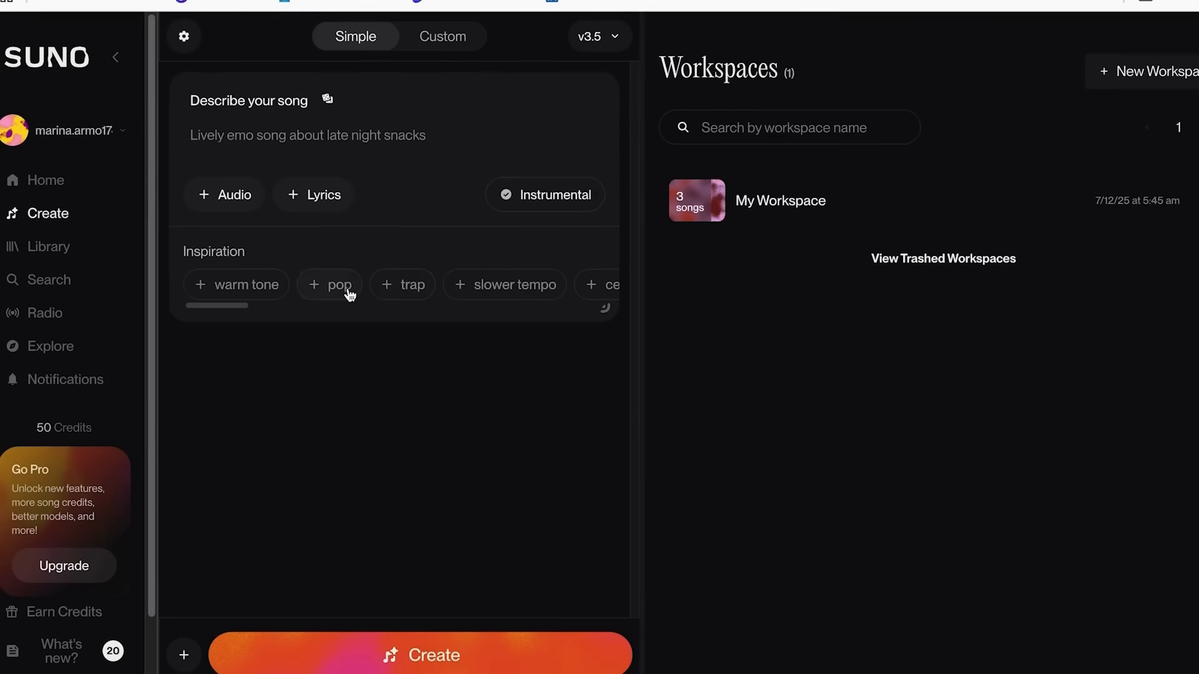
scroll(348, 294, "right", 4)
scroll(412, 295, "right", 5)
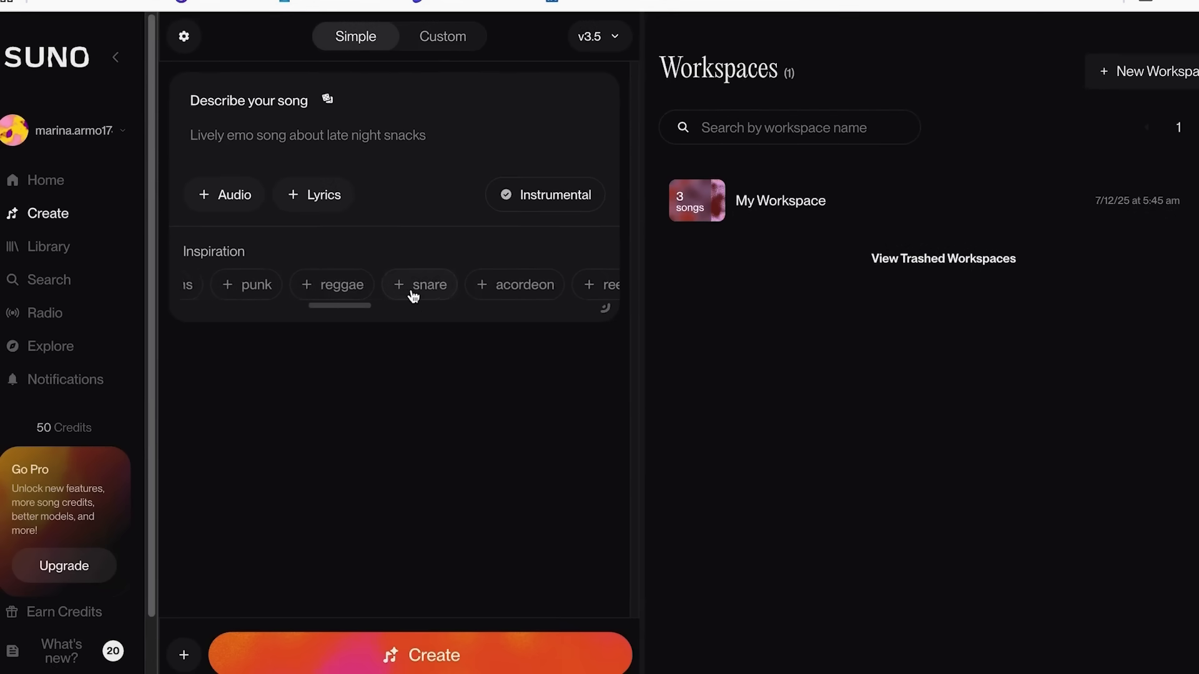
Examine the lyrics, styles, advanced and song title options available in Custom mode.
left_click(443, 42)
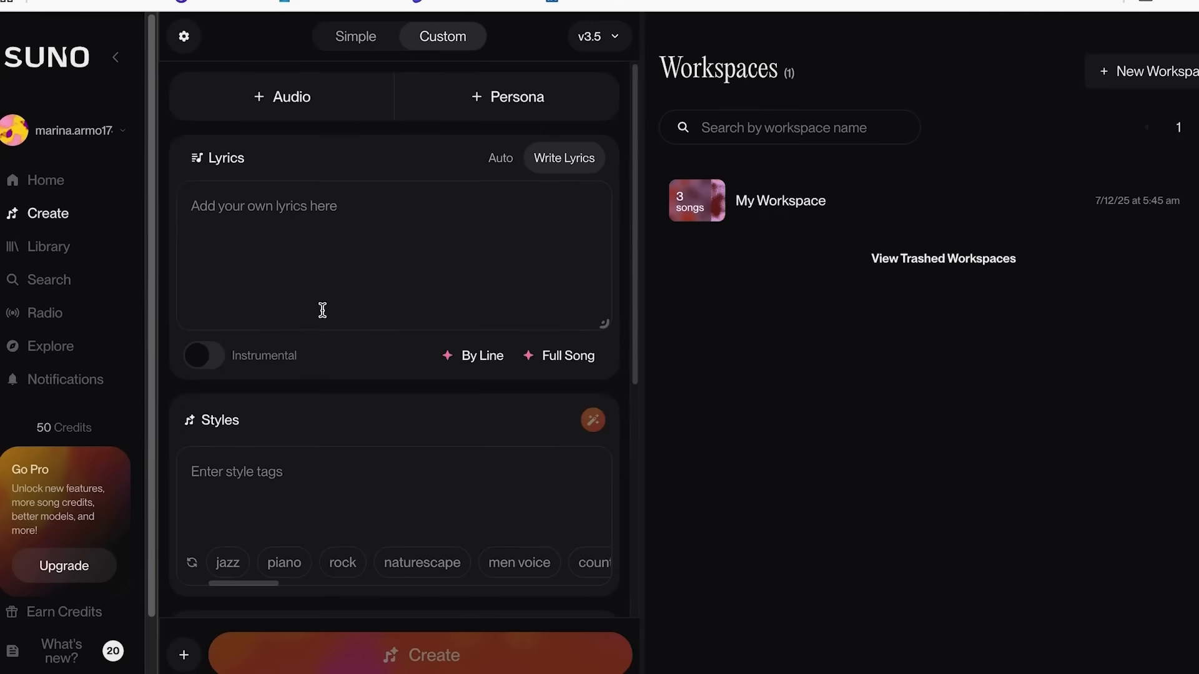
scroll(322, 312, "down", 2)
scroll(269, 374, "down", 3)
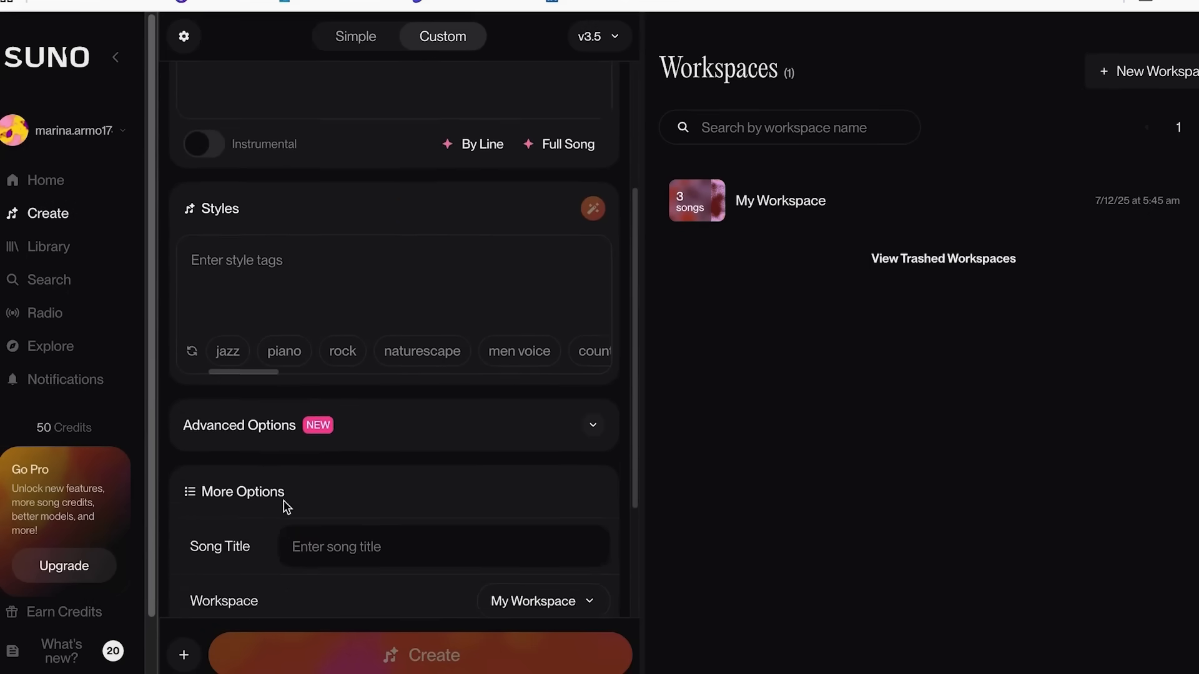
scroll(300, 493, "down", 2)
scroll(395, 444, "up", 5)
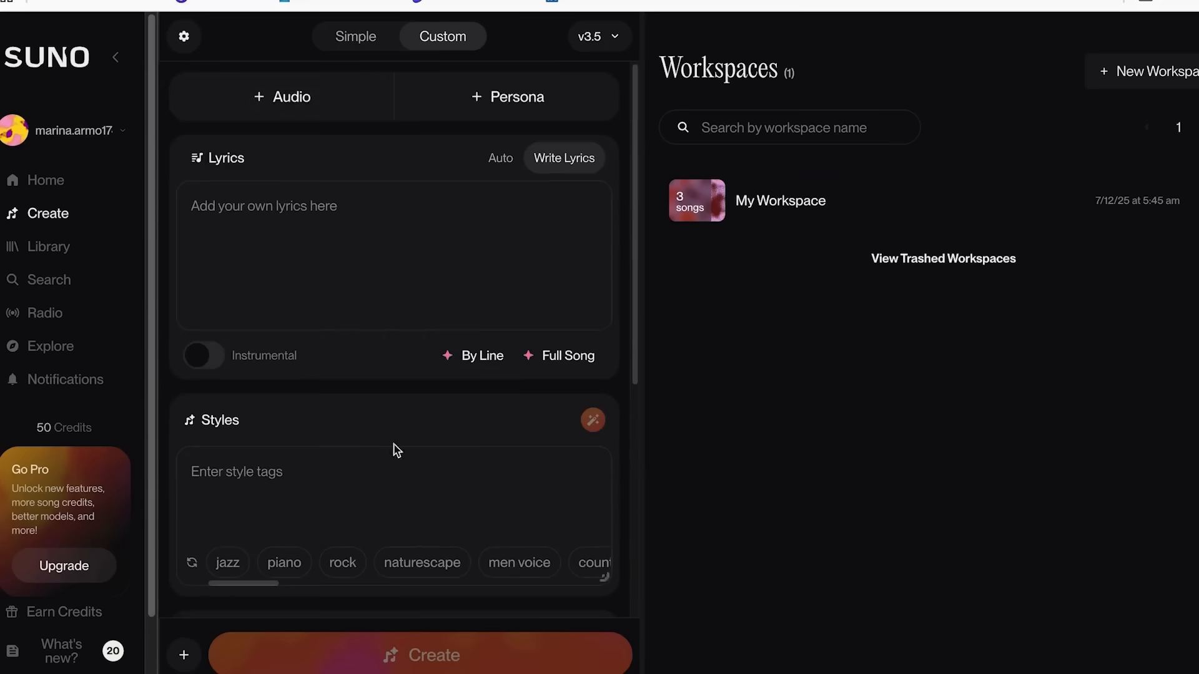
Generate a Simple-mode song about a named girl who dreams of becoming a singer, adding echo female, pop and warm tone.
left_click(355, 37)
type("A girl named Mariana who dreams of becoming a singer.")
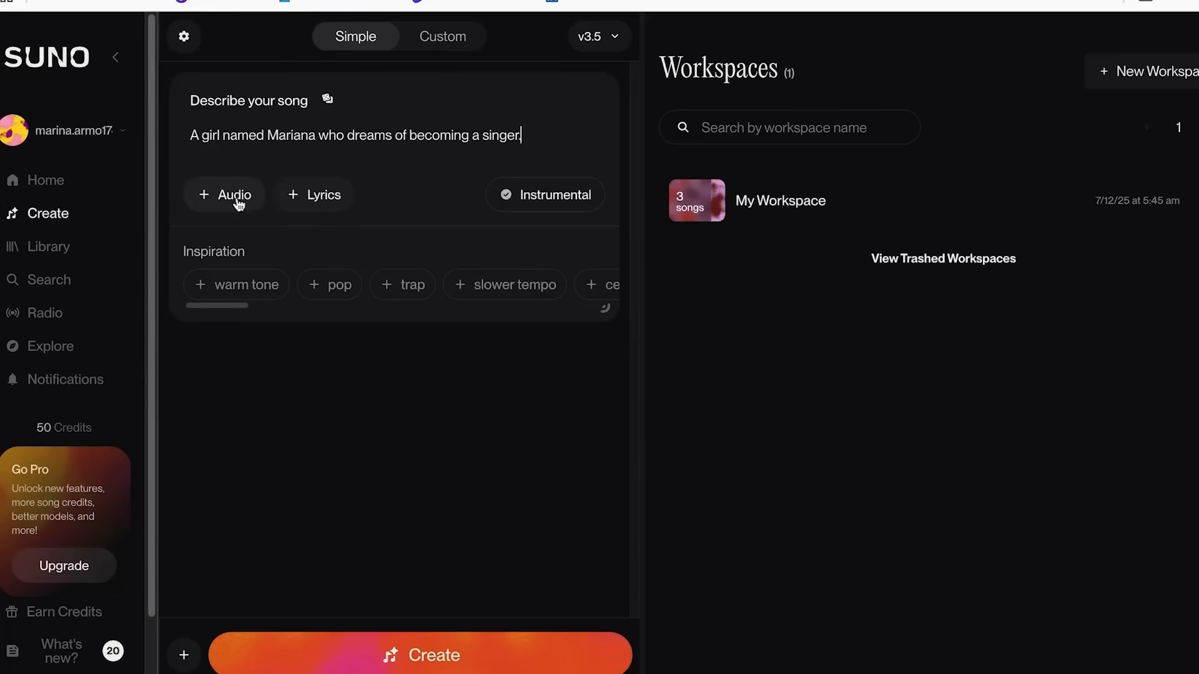
scroll(411, 293, "right", 5)
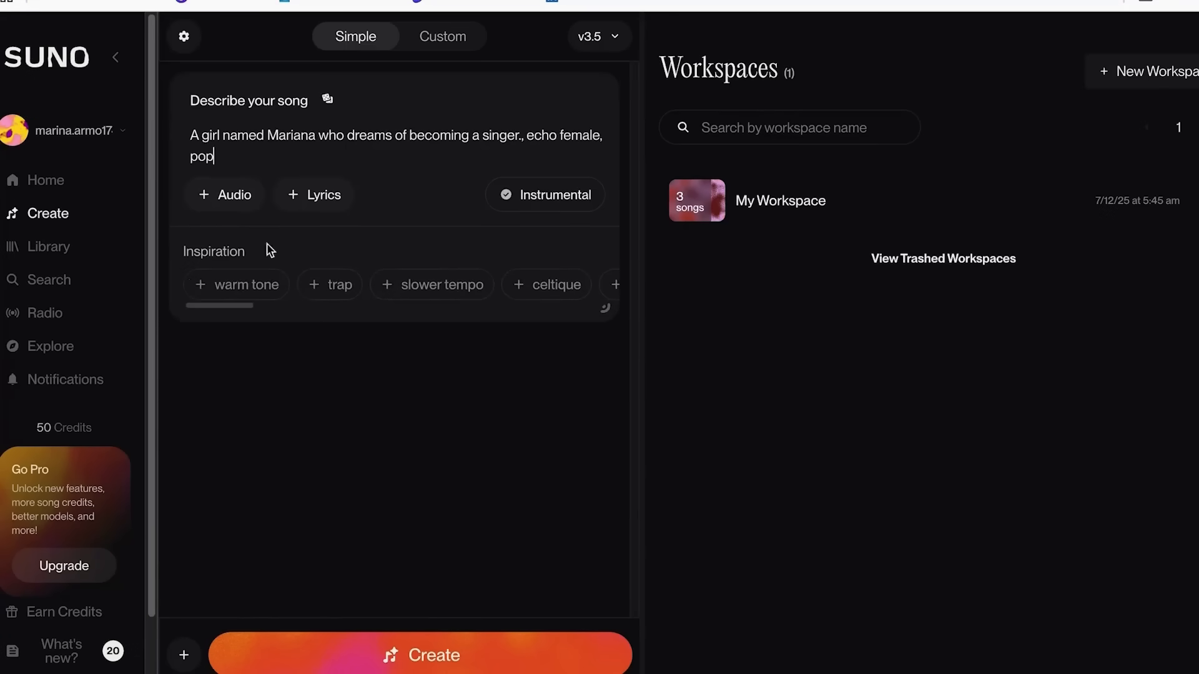
left_click(203, 288)
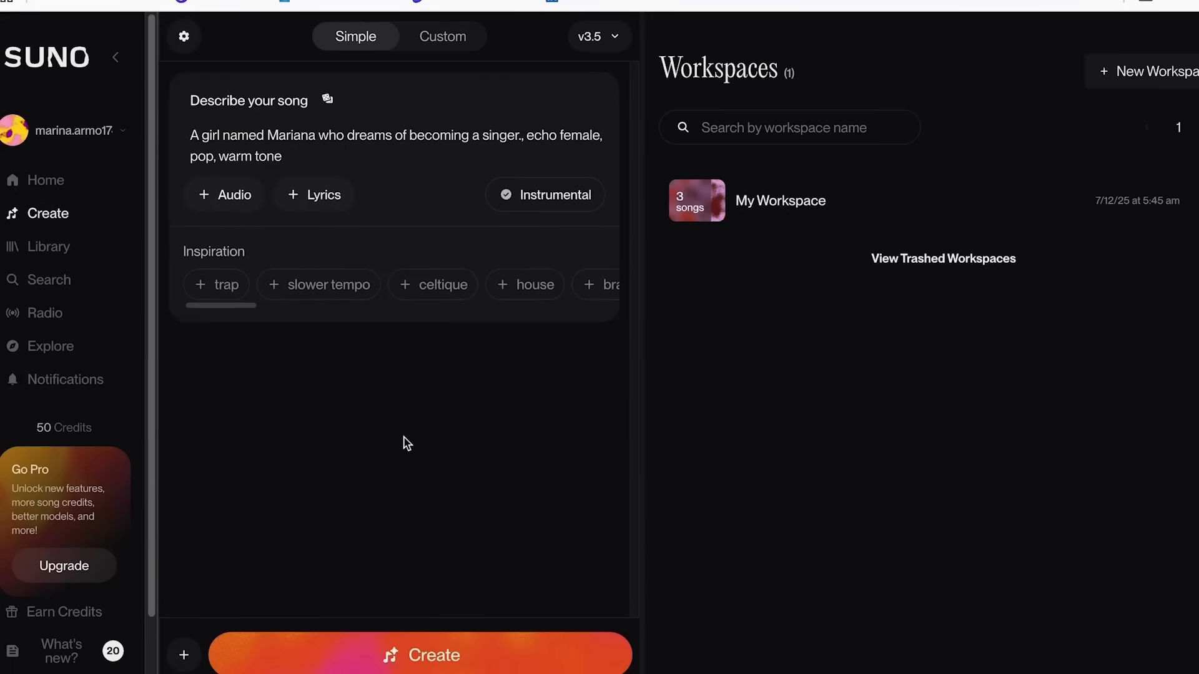
left_click(424, 656)
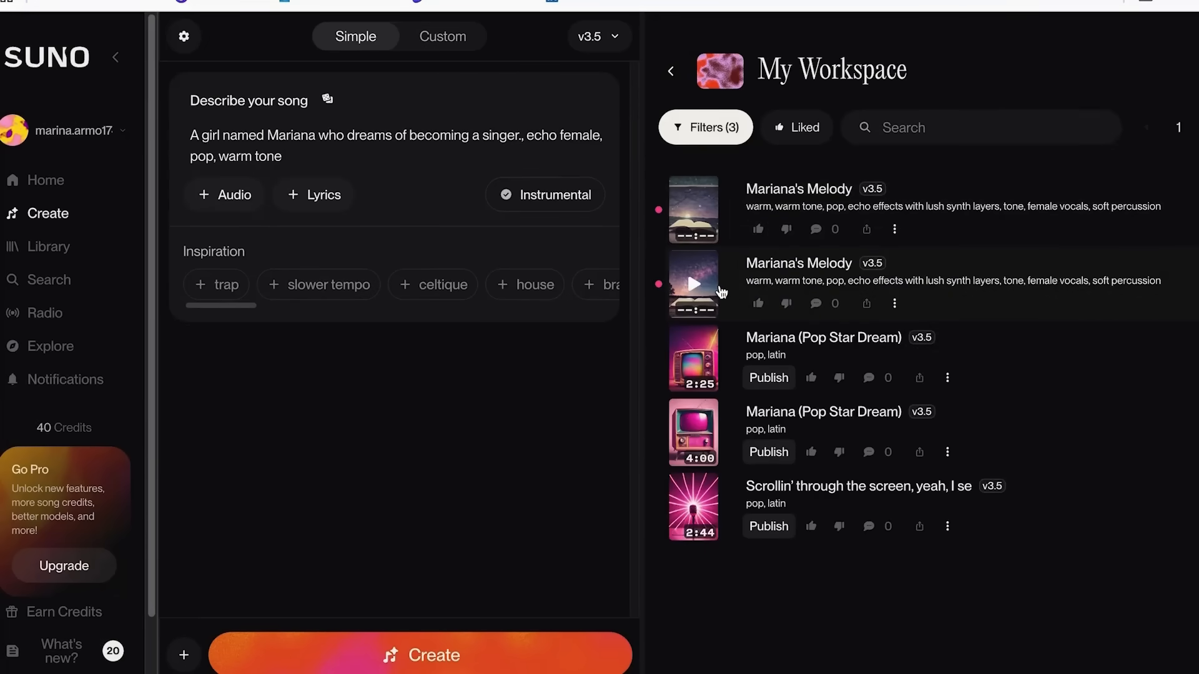
Play the second newly generated song and adjust the system volume while listening.
key("XF86AudioRaiseVolume")
key("XF86AudioRaiseVolume")
key("XF86AudioRaiseVolume")
key("XF86AudioMute")
key("XF86AudioMute")
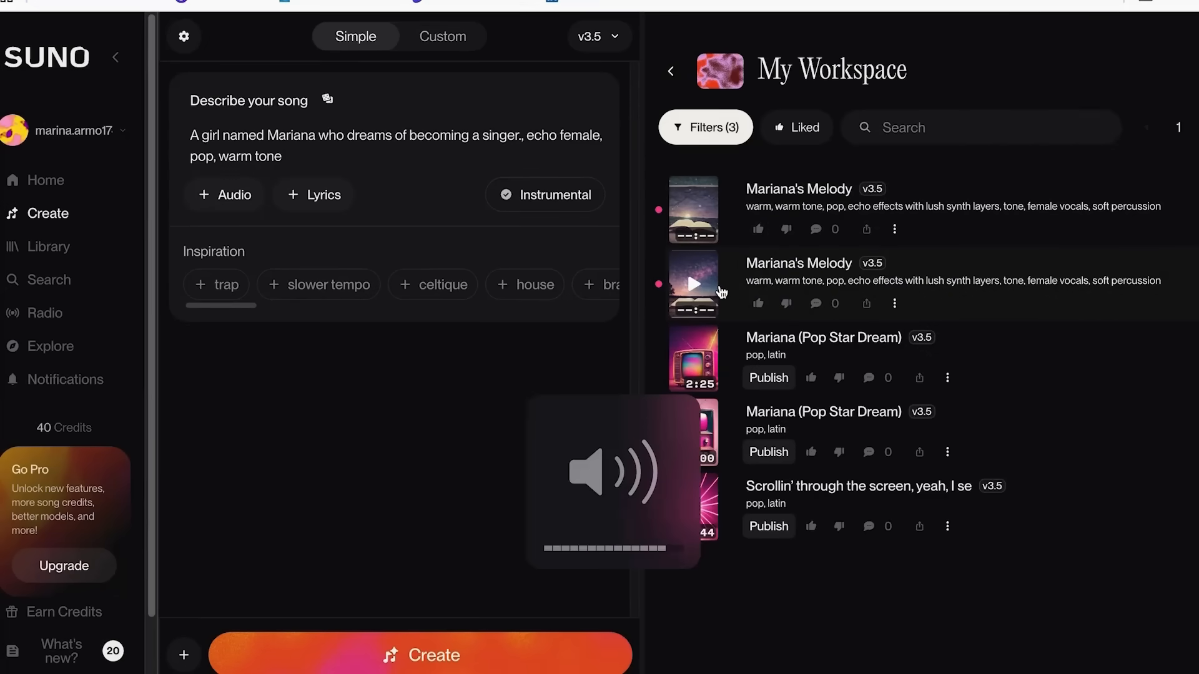
left_click(694, 284)
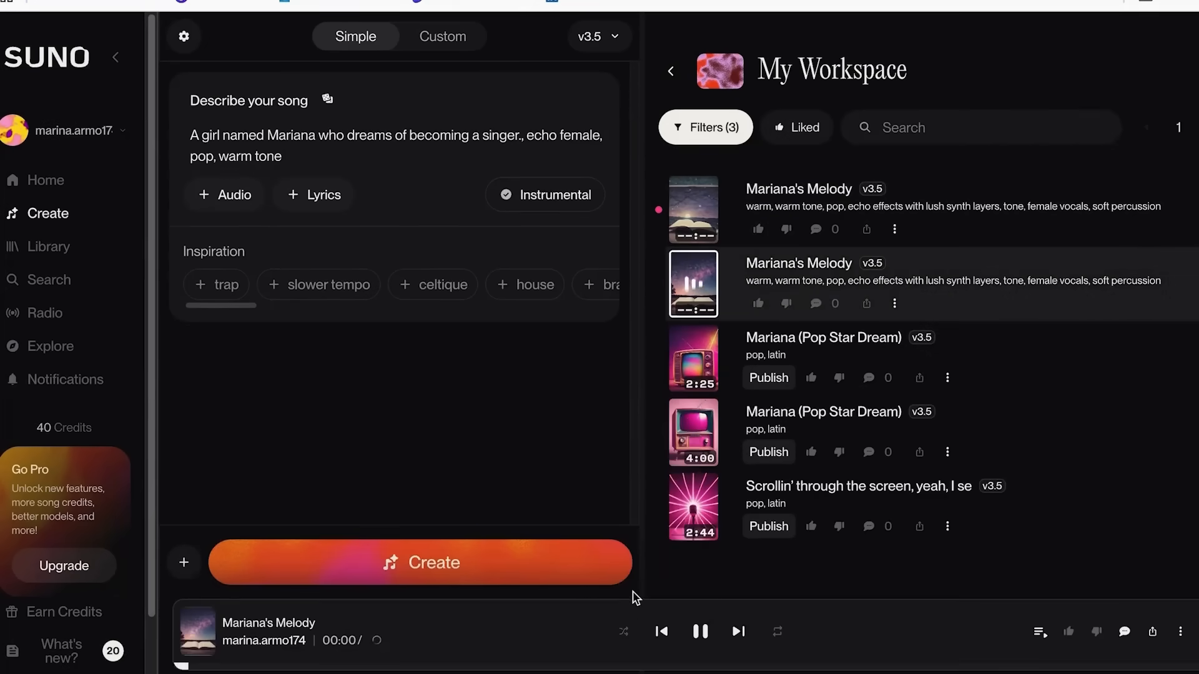
key("XF86AudioLowerVolume")
key("XF86AudioLowerVolume")
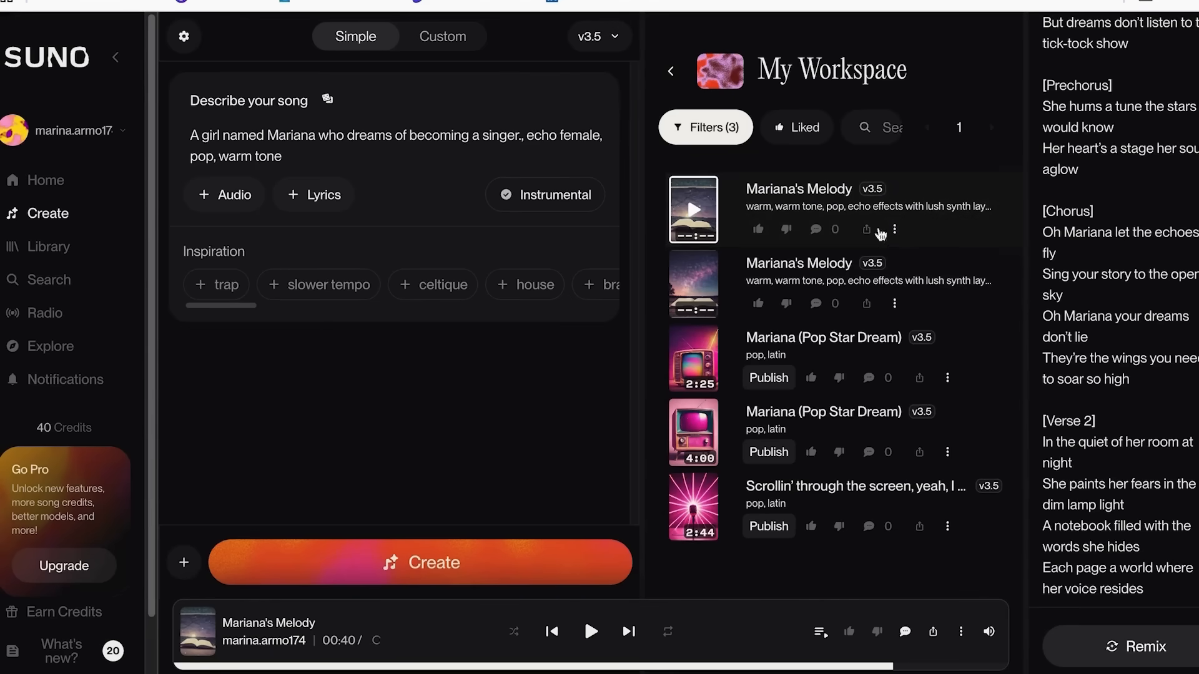
Copy the share link of the first generated song and import it in OpenArt as the Suno music link.
left_click(894, 229)
left_click(933, 631)
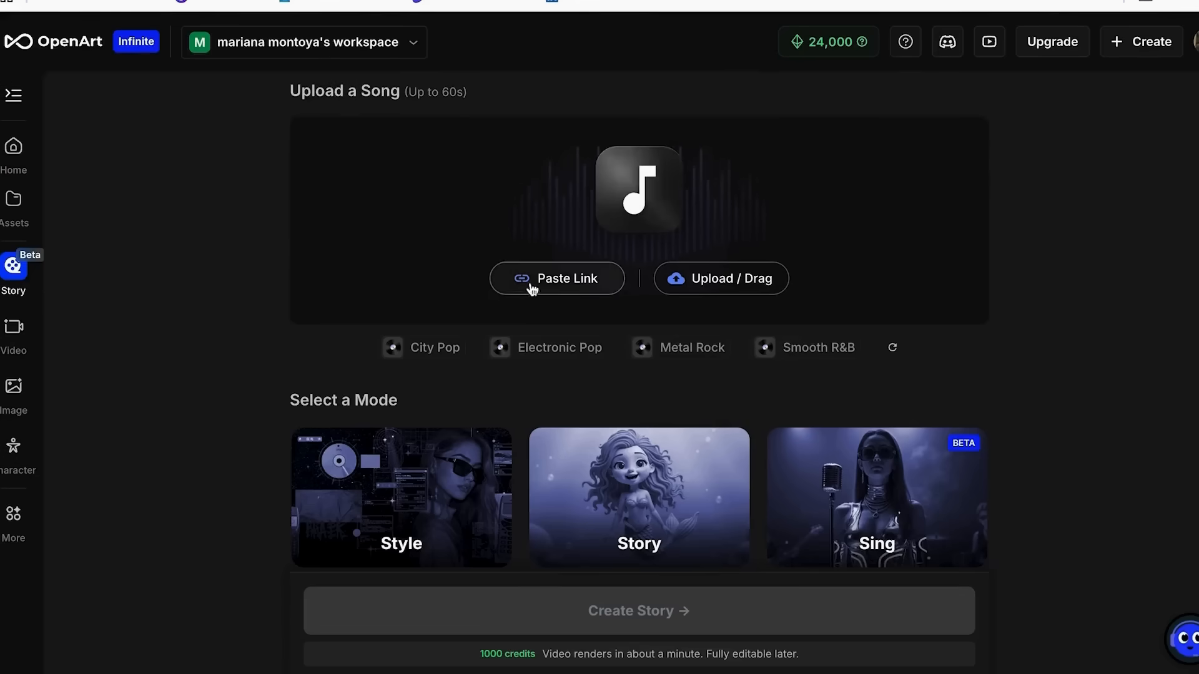
left_click(532, 285)
left_click(543, 307)
key("ctrl+v")
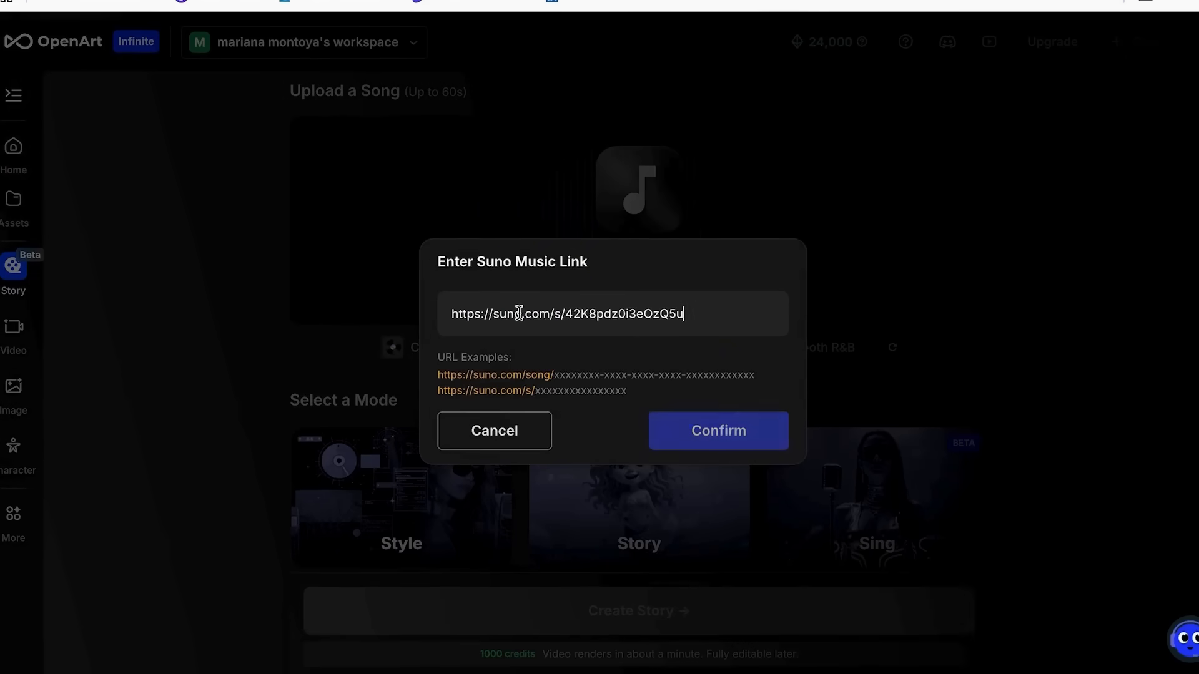
left_click(703, 430)
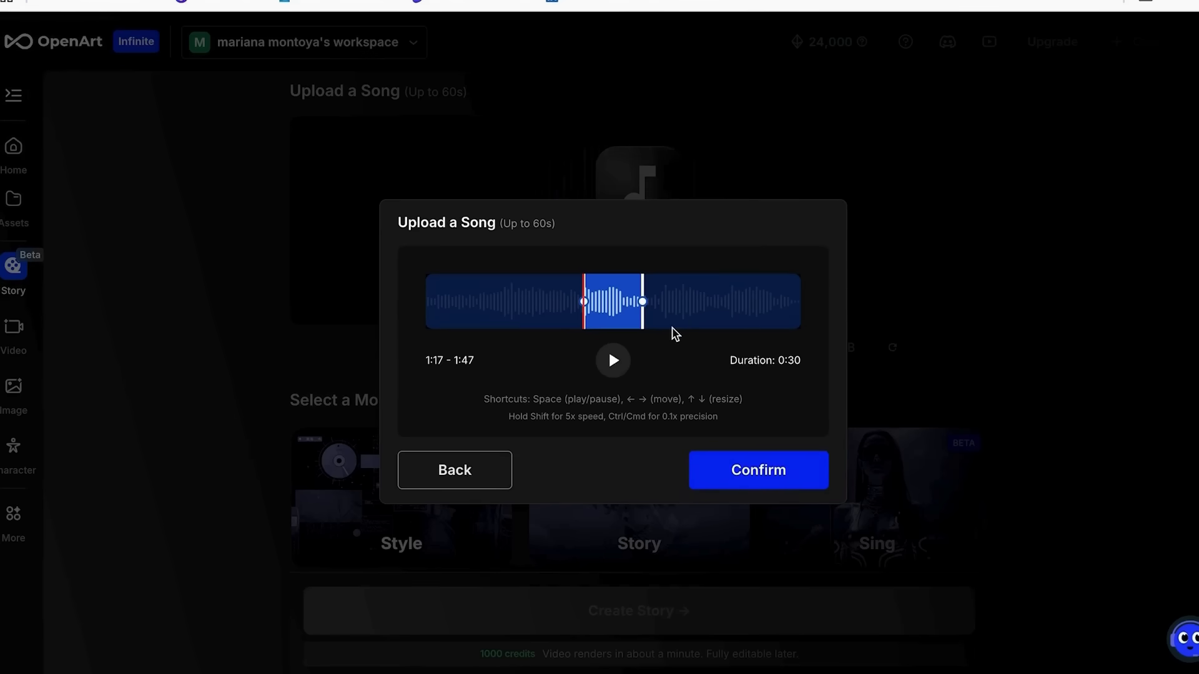
Preview the imported song and trim it to the 30-second section from 1:09 to 1:40.
left_click(613, 361)
key("XF86AudioRaiseVolume")
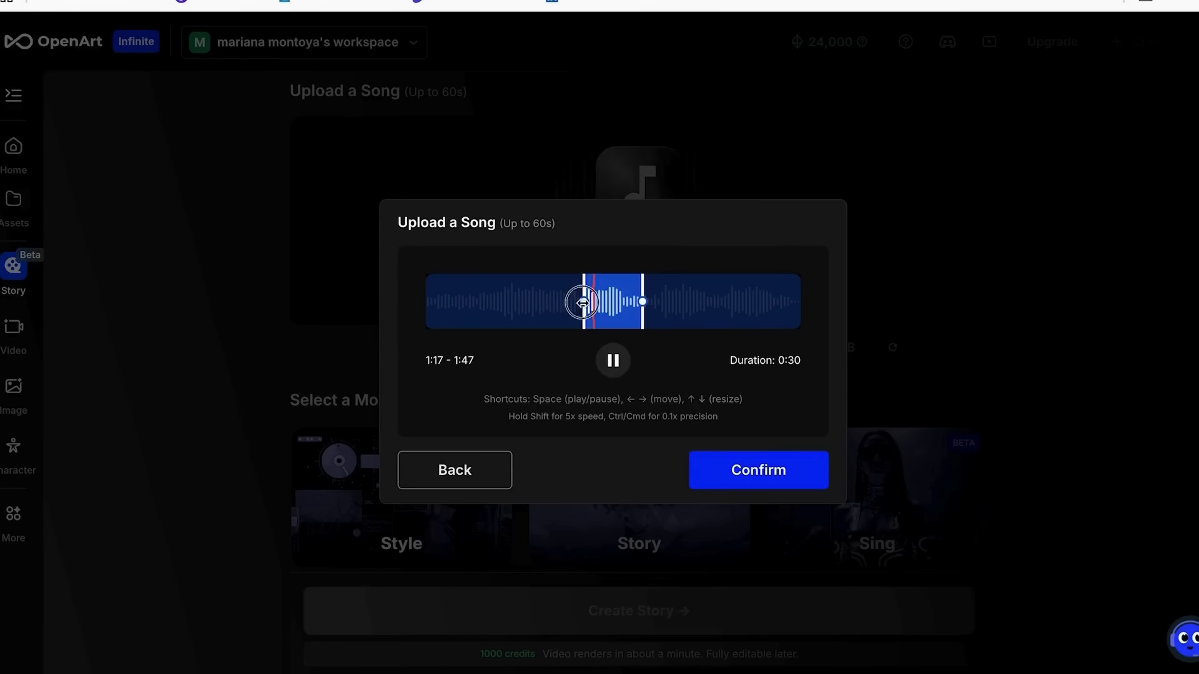
left_click_drag(584, 302, 562, 302)
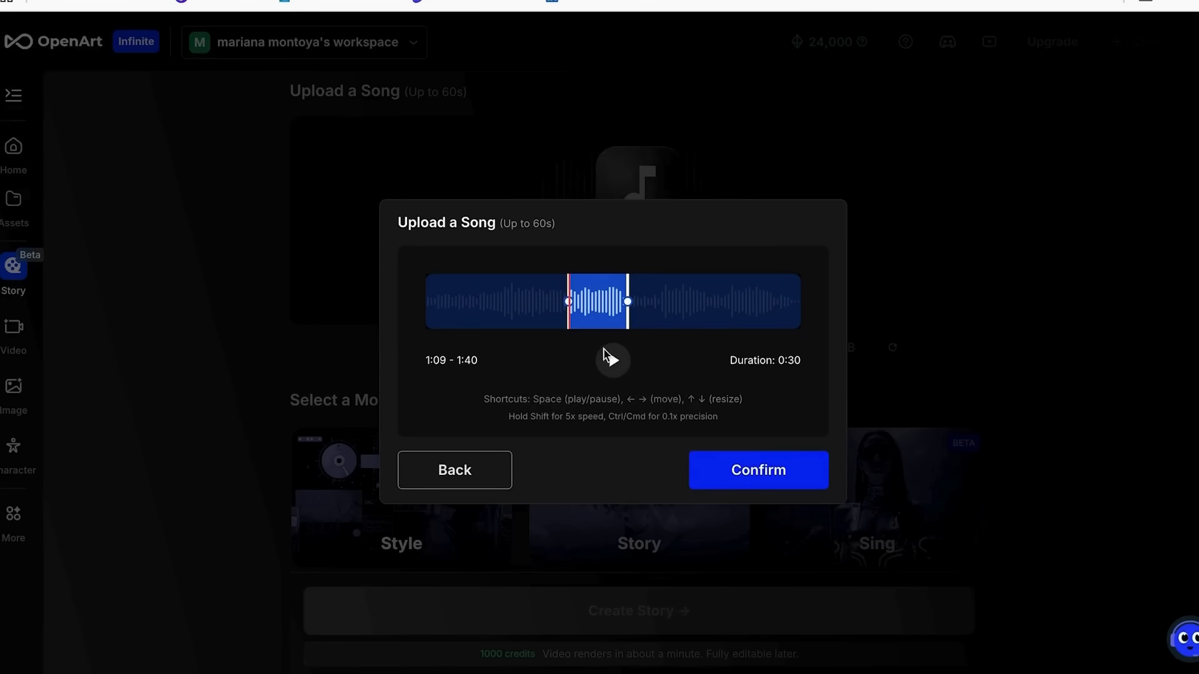
left_click(752, 482)
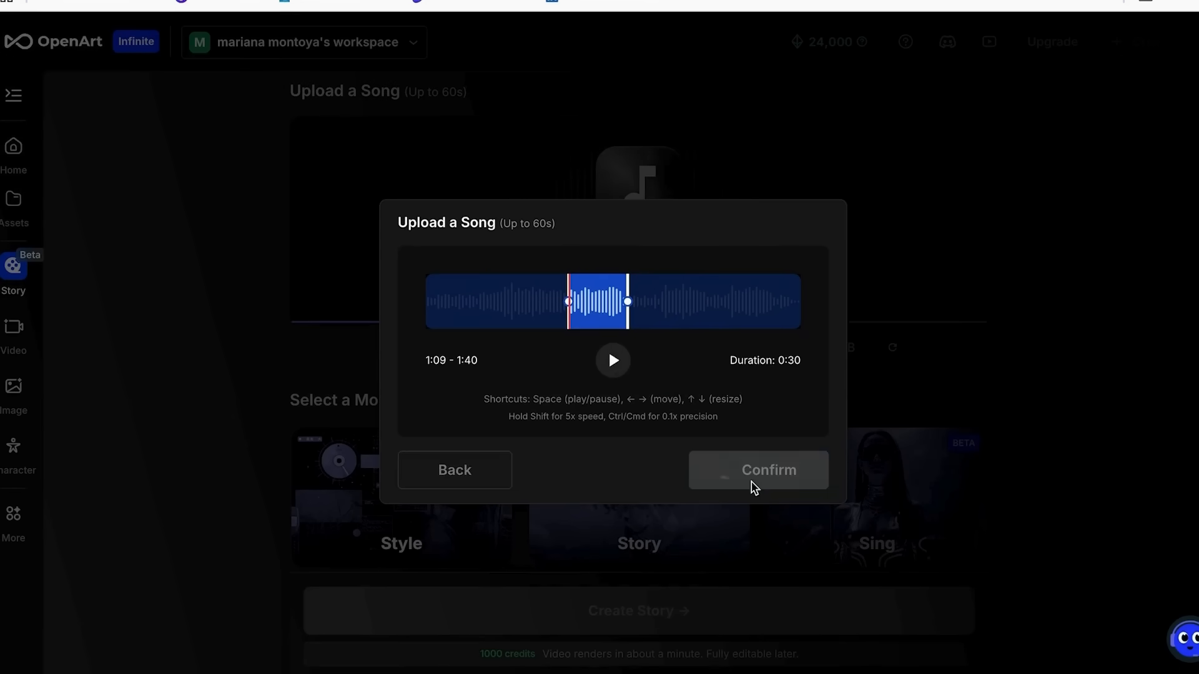
Select the Style mode for the music video and look through the available video style presets.
scroll(491, 306, "down", 1)
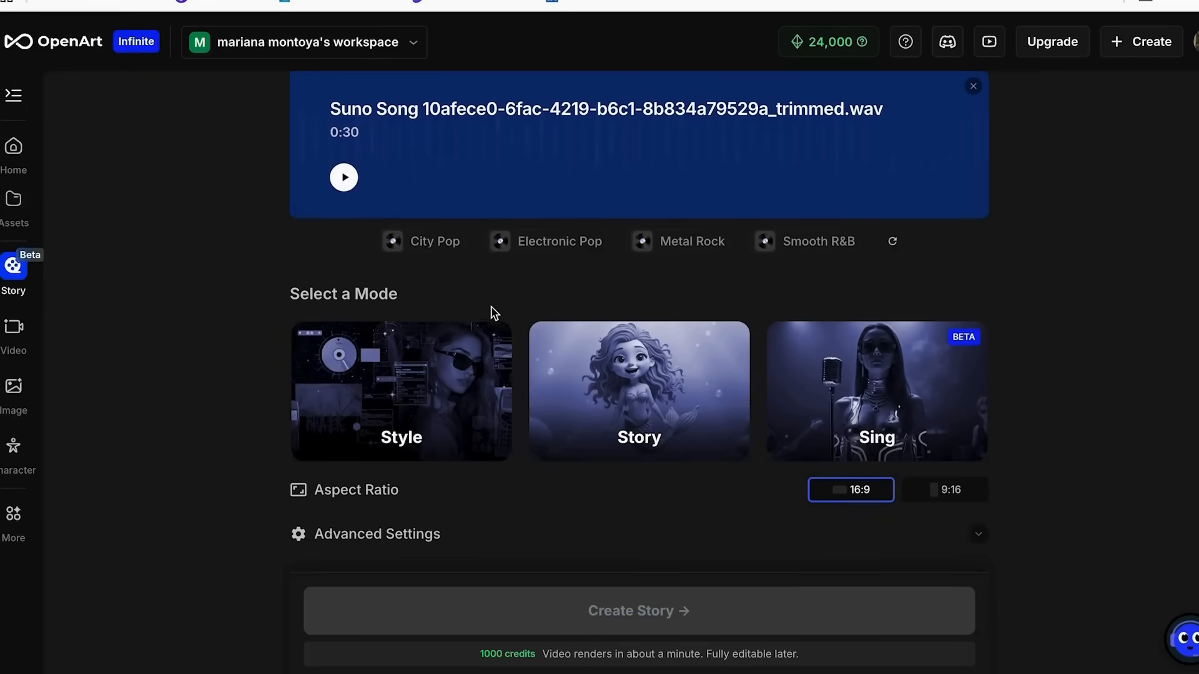
scroll(409, 379, "down", 1)
left_click(409, 379)
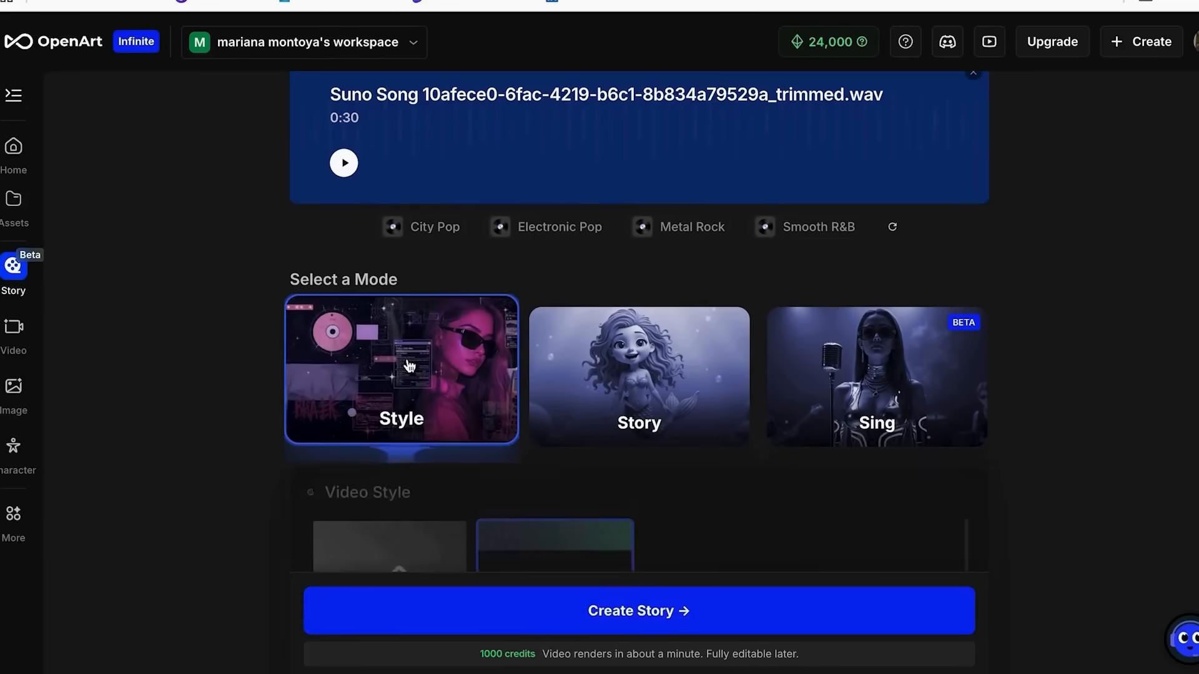
scroll(436, 383, "down", 5)
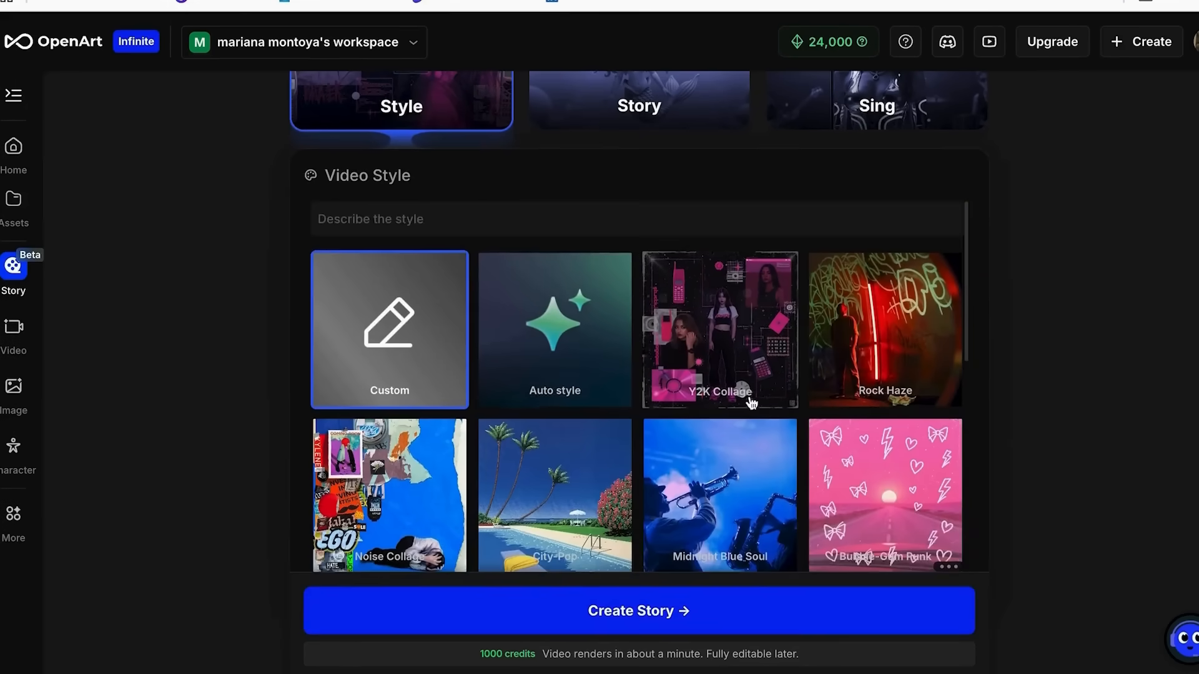
scroll(752, 393, "down", 1)
scroll(757, 390, "down", 3)
scroll(756, 390, "down", 1)
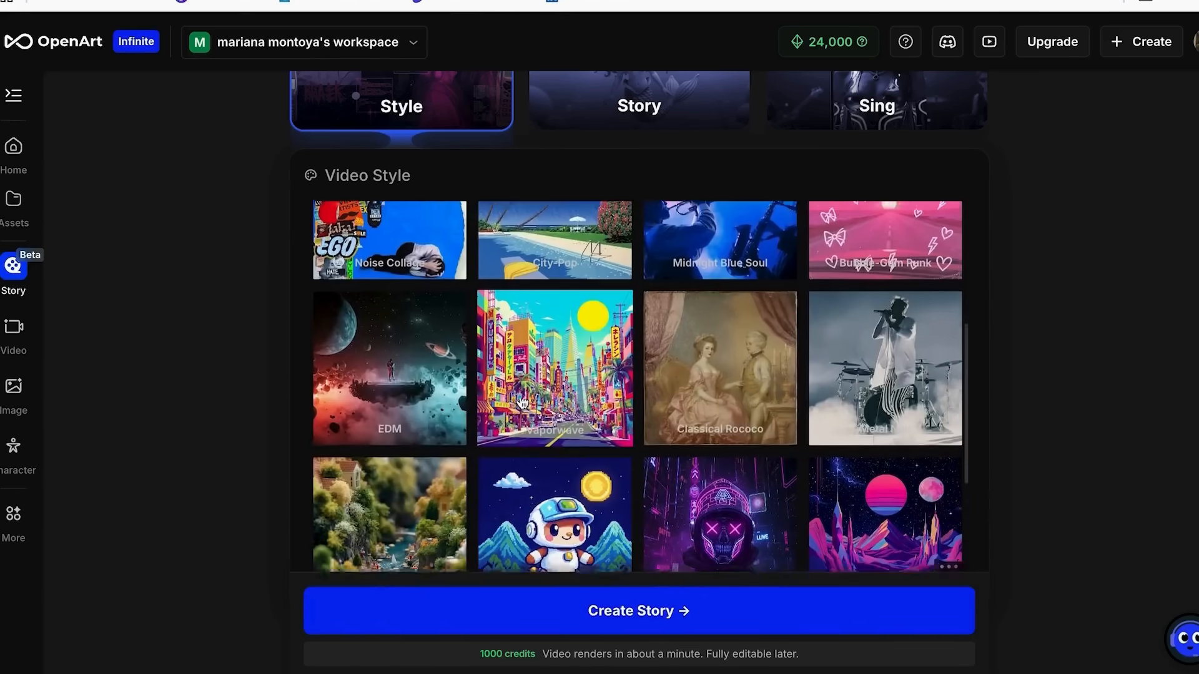
scroll(688, 351, "down", 1)
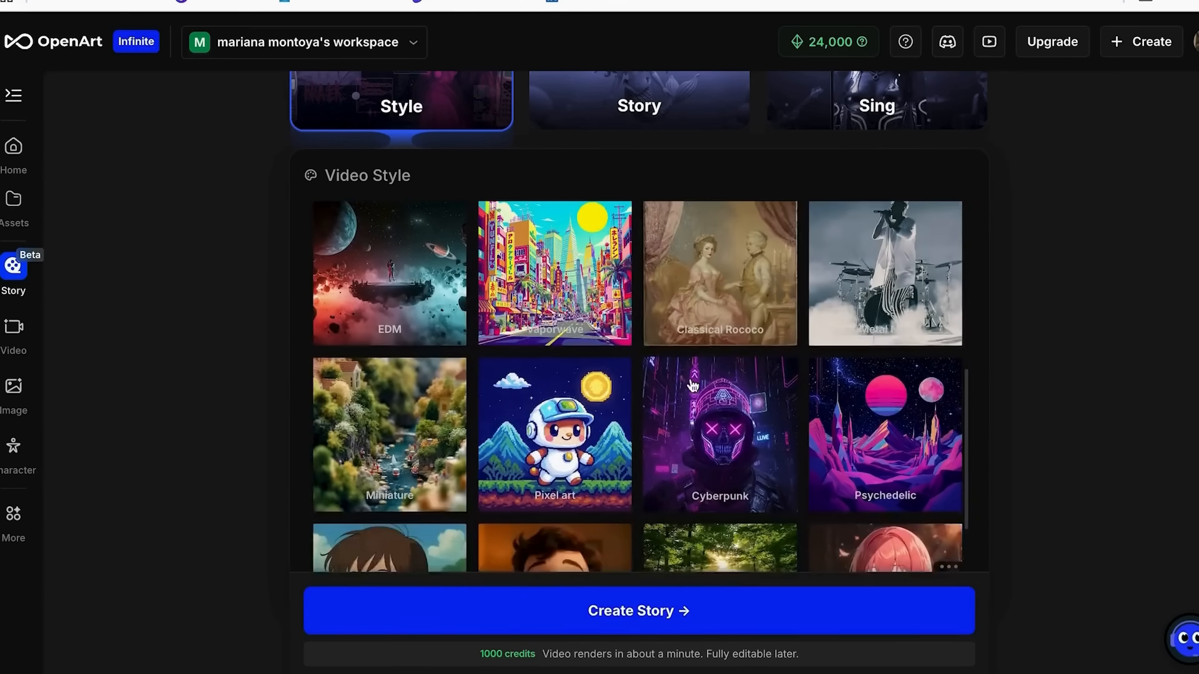
scroll(387, 437, "down", 2)
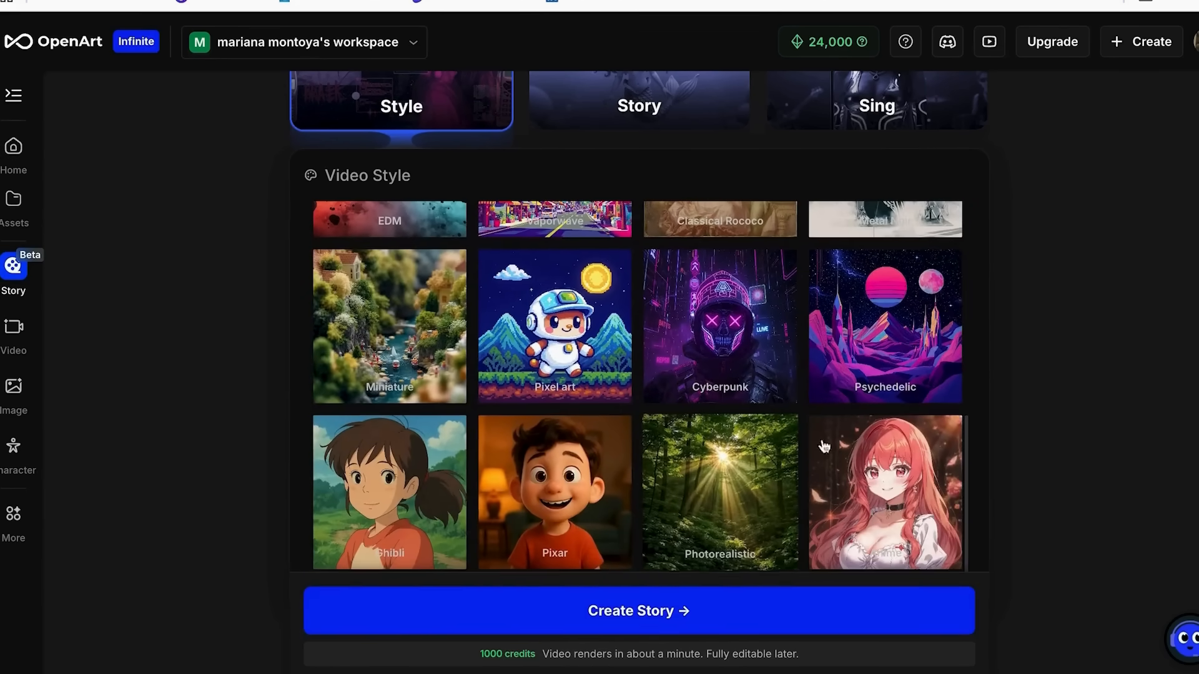
Try out the Psychedelic, EDM, Custom and Auto style choices for the video style.
left_click(818, 325)
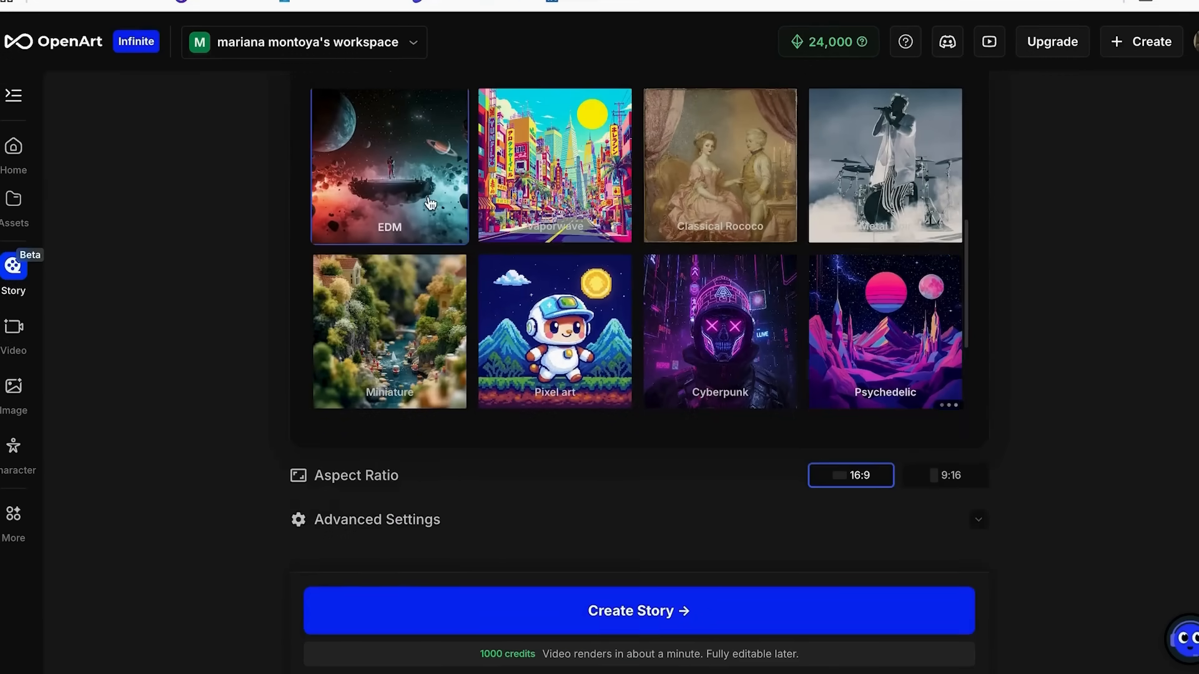
left_click(395, 194)
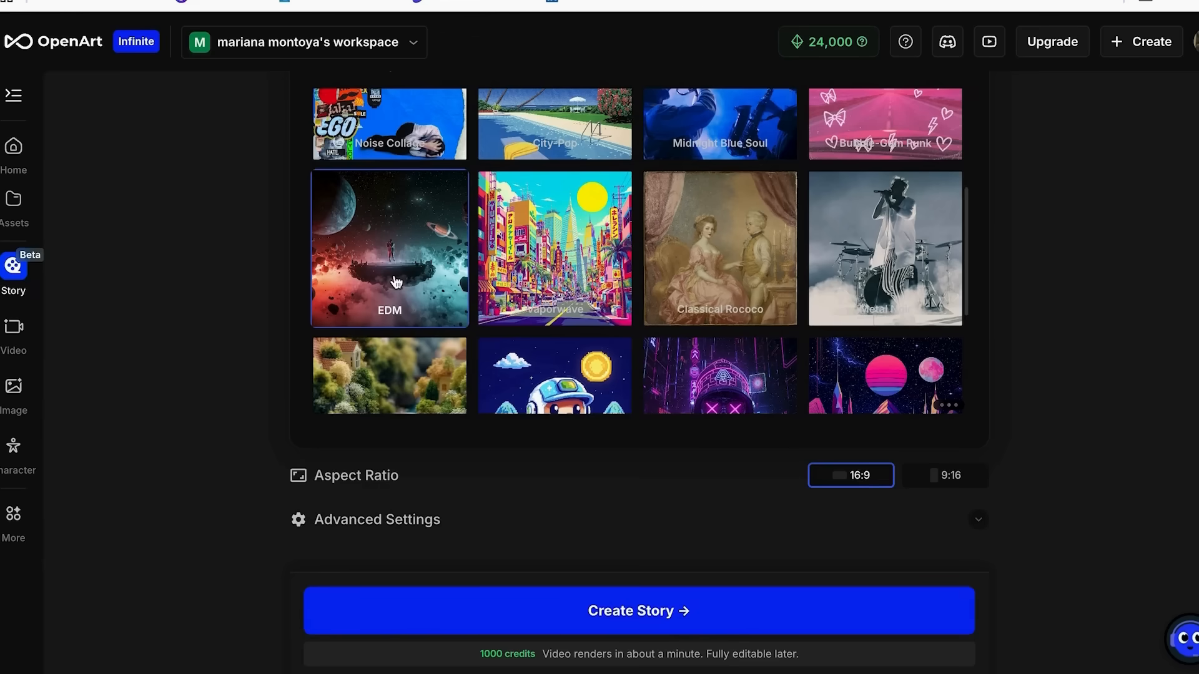
scroll(583, 260, "up", 4)
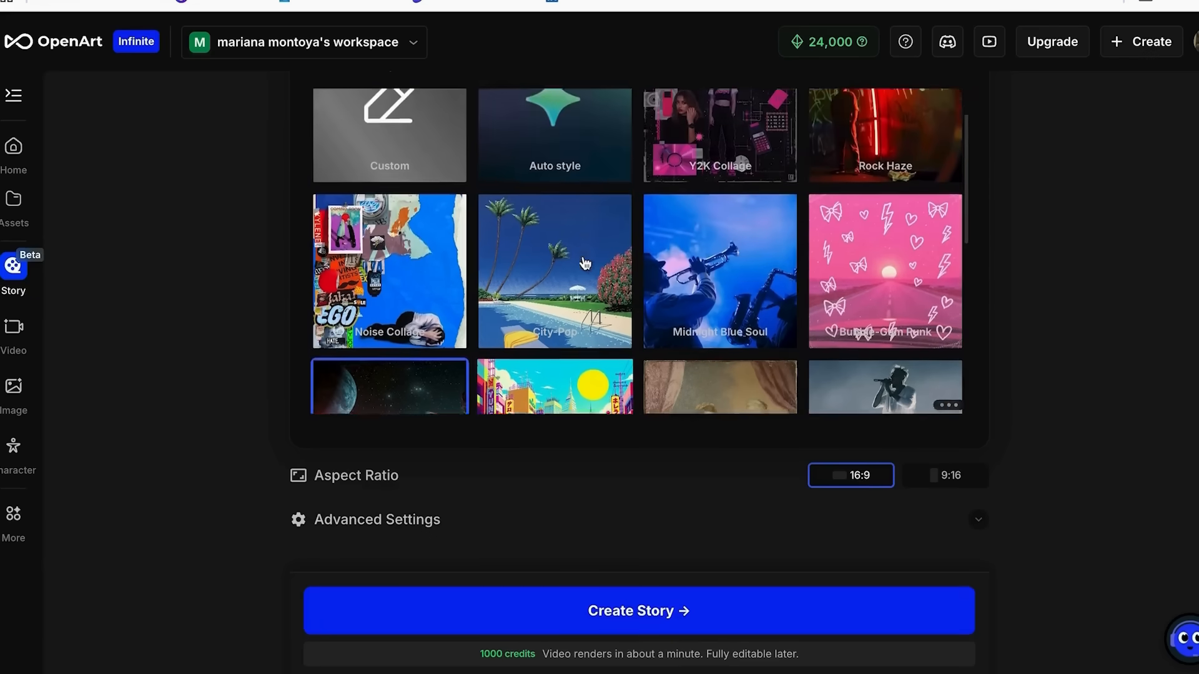
left_click(389, 151)
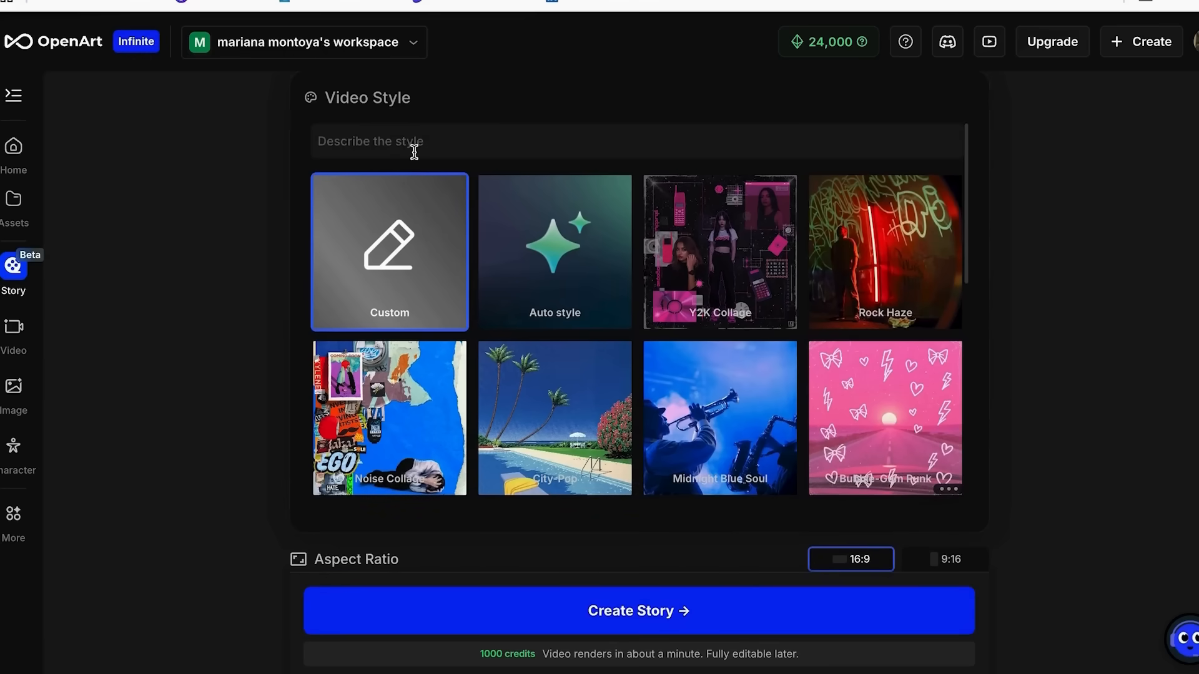
left_click(550, 274)
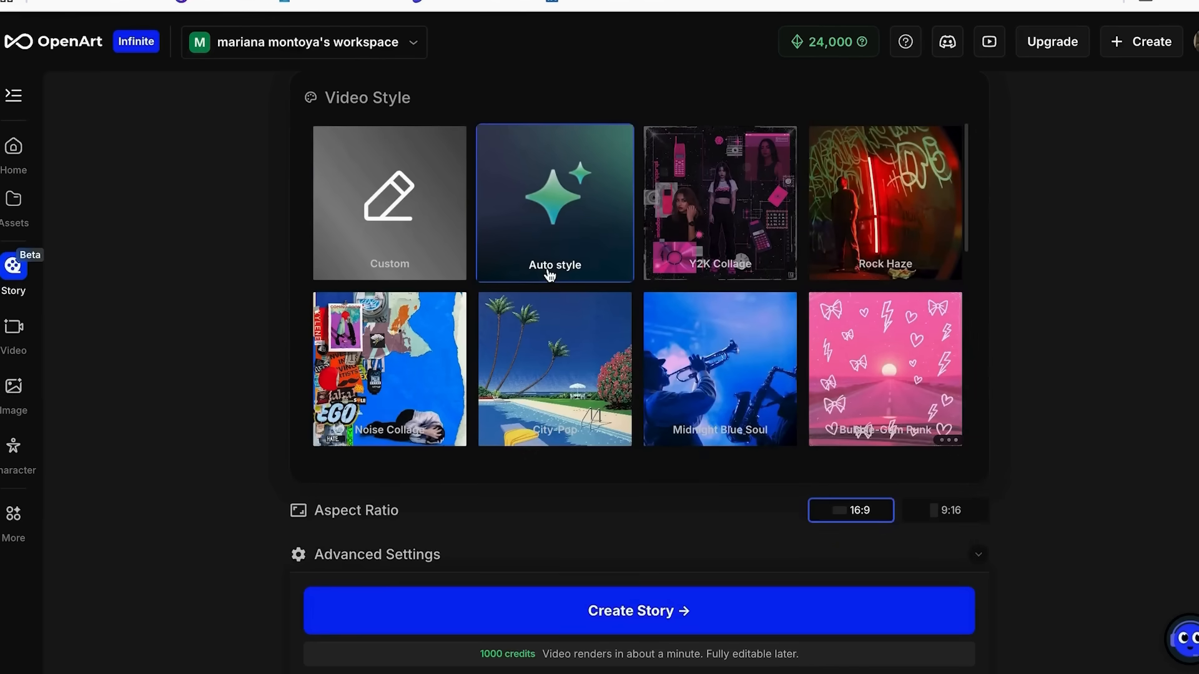
Create the story with the EDM video style and a 16:9 aspect ratio.
scroll(549, 274, "down", 5)
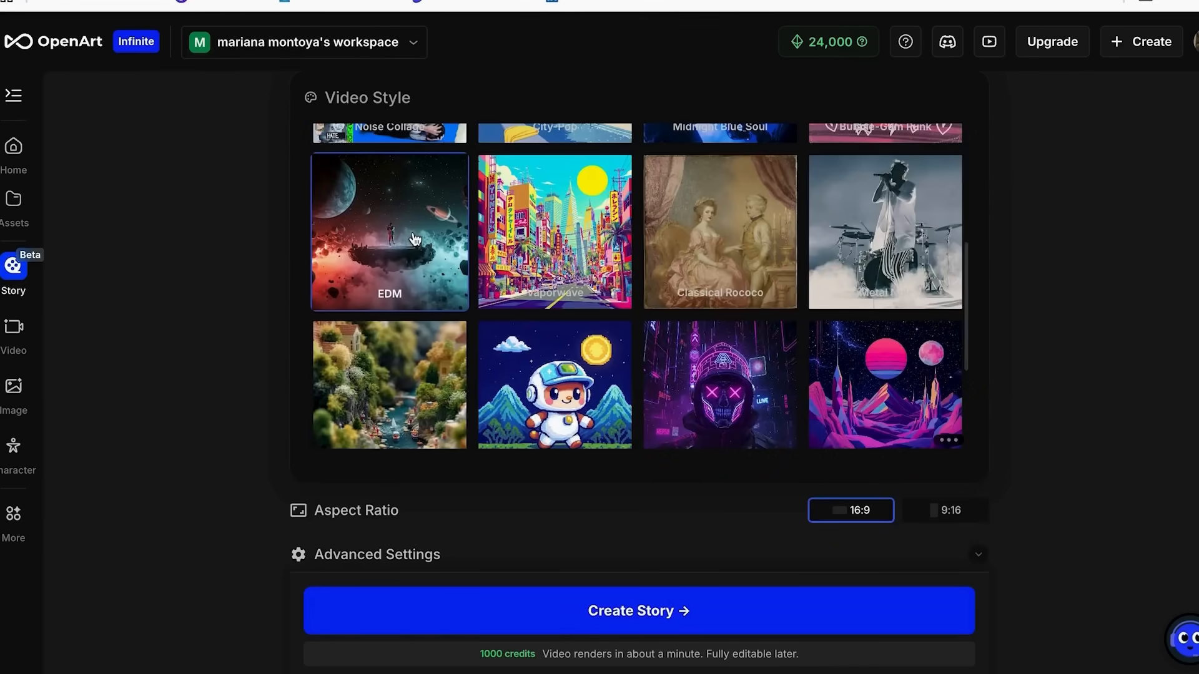
left_click(414, 239)
scroll(414, 239, "down", 3)
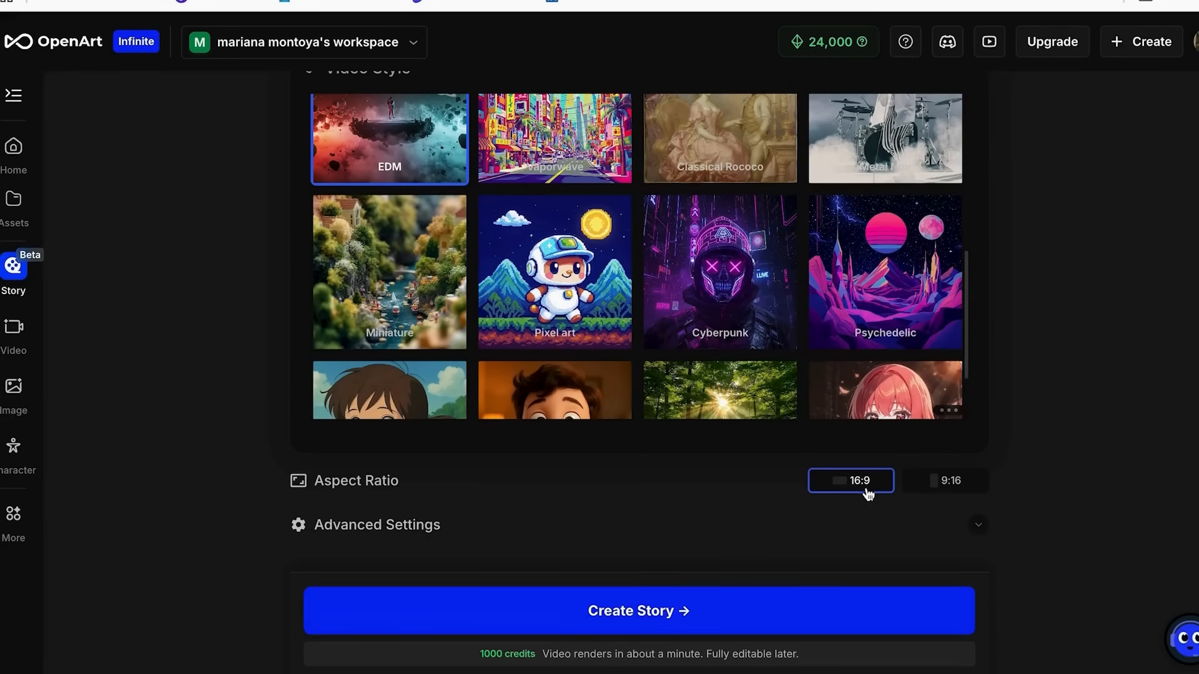
left_click(942, 488)
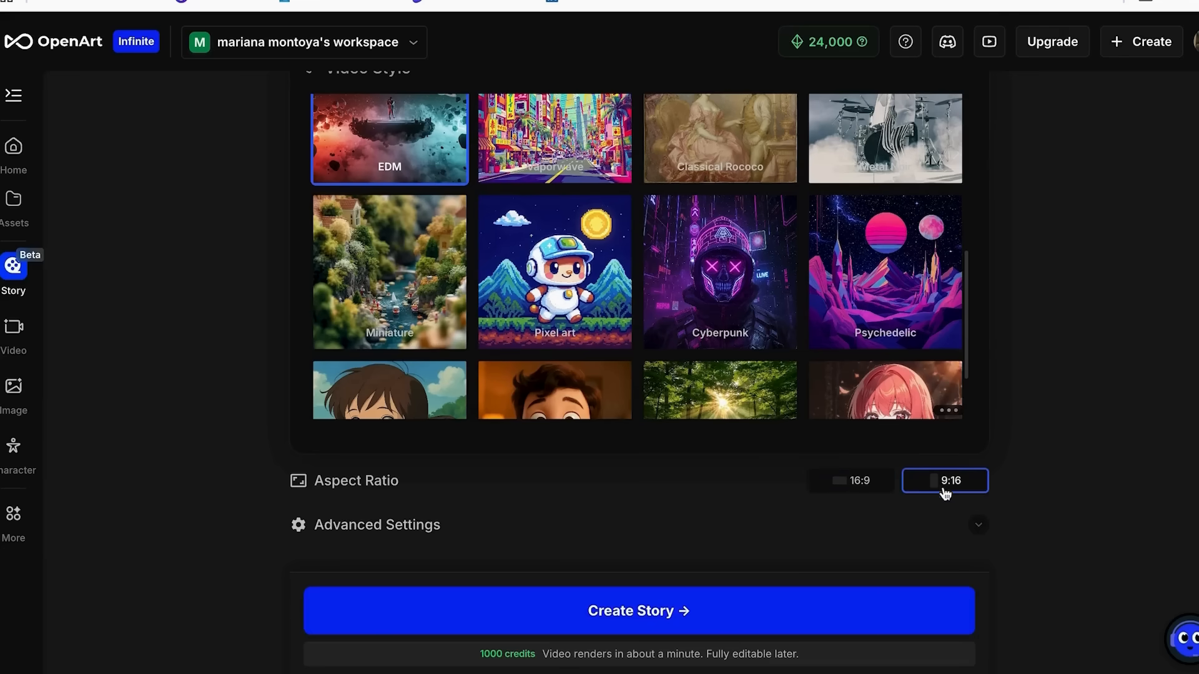
left_click(859, 485)
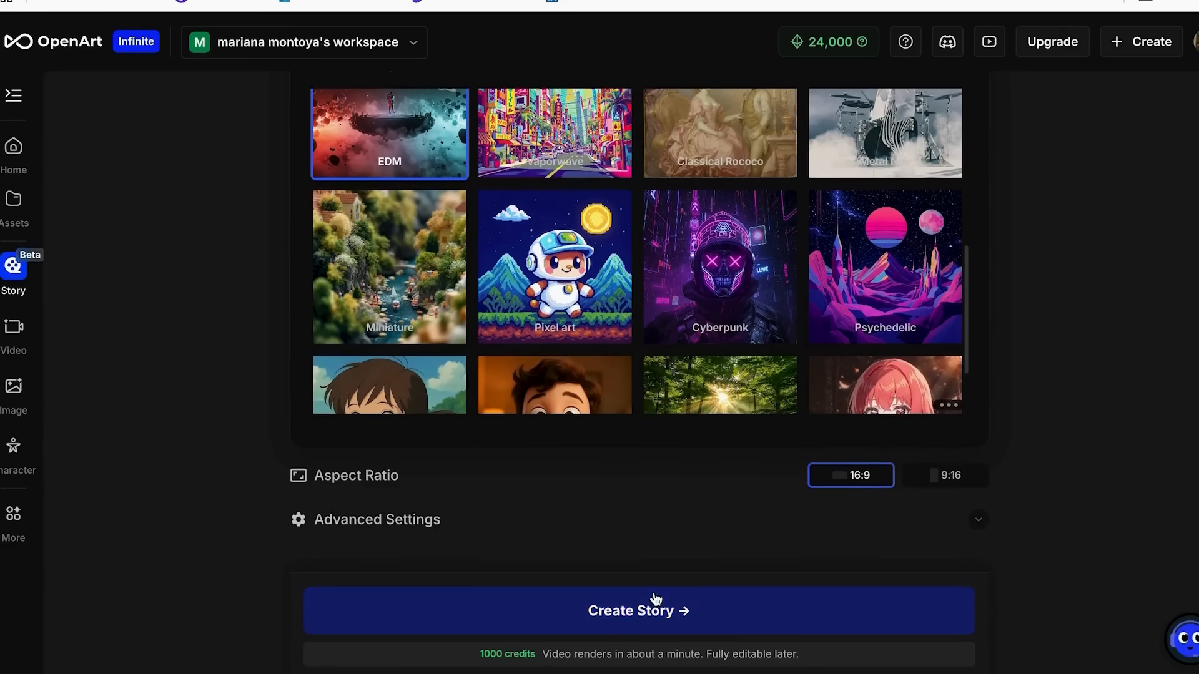
left_click(590, 615)
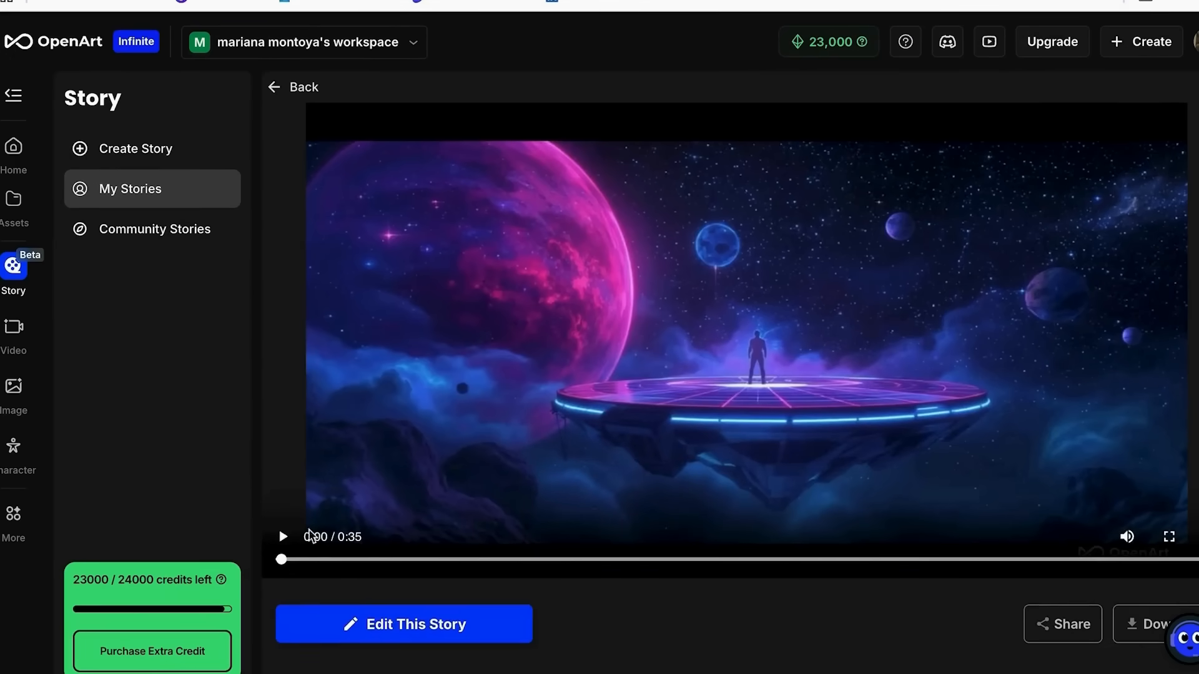
Play back the generated music video nearly to its end and pause it.
left_click(282, 536)
mouse_move(914, 667)
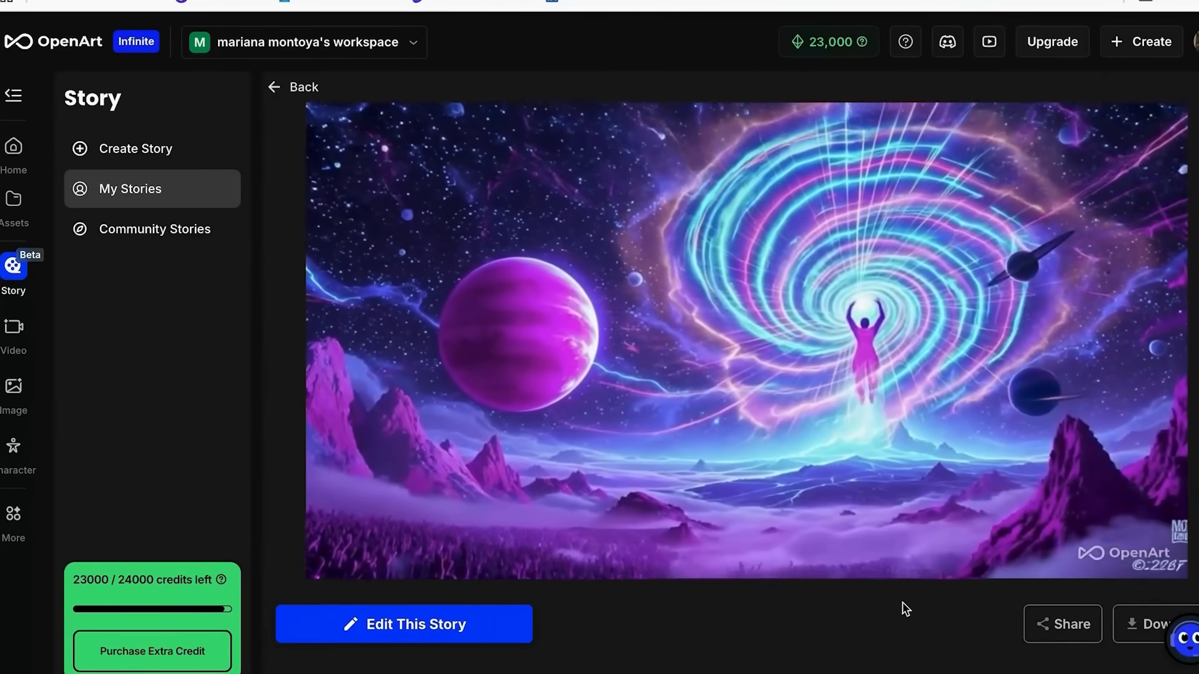
left_click(291, 541)
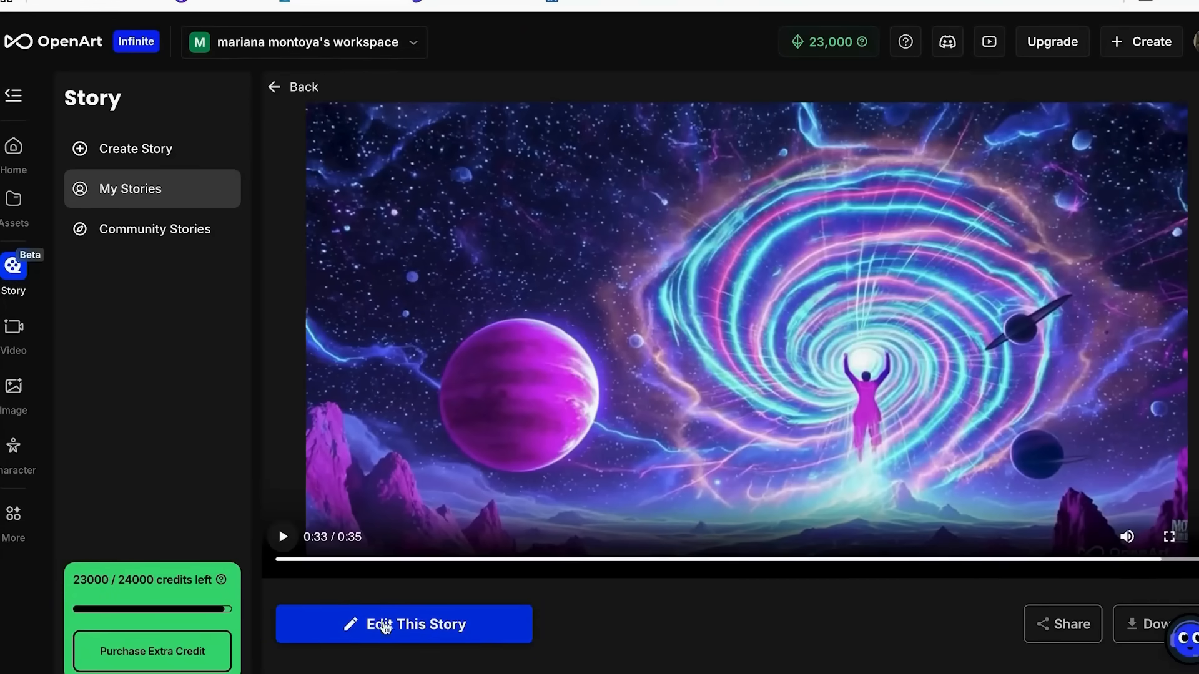
Open the generated story for editing and scrub along the timeline to about the 9-second mark.
left_click(441, 624)
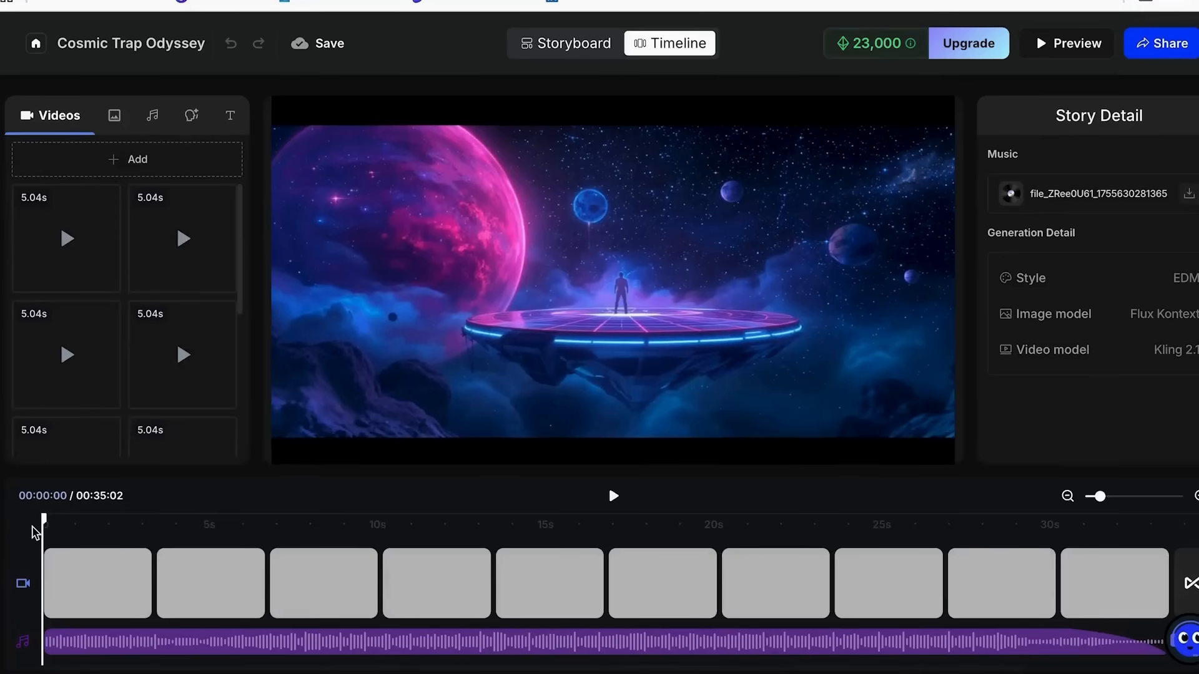
mouse_move(33, 527)
left_mouse_down()
mouse_move(273, 457)
mouse_move(91, 519)
mouse_move(35, 519)
left_mouse_up()
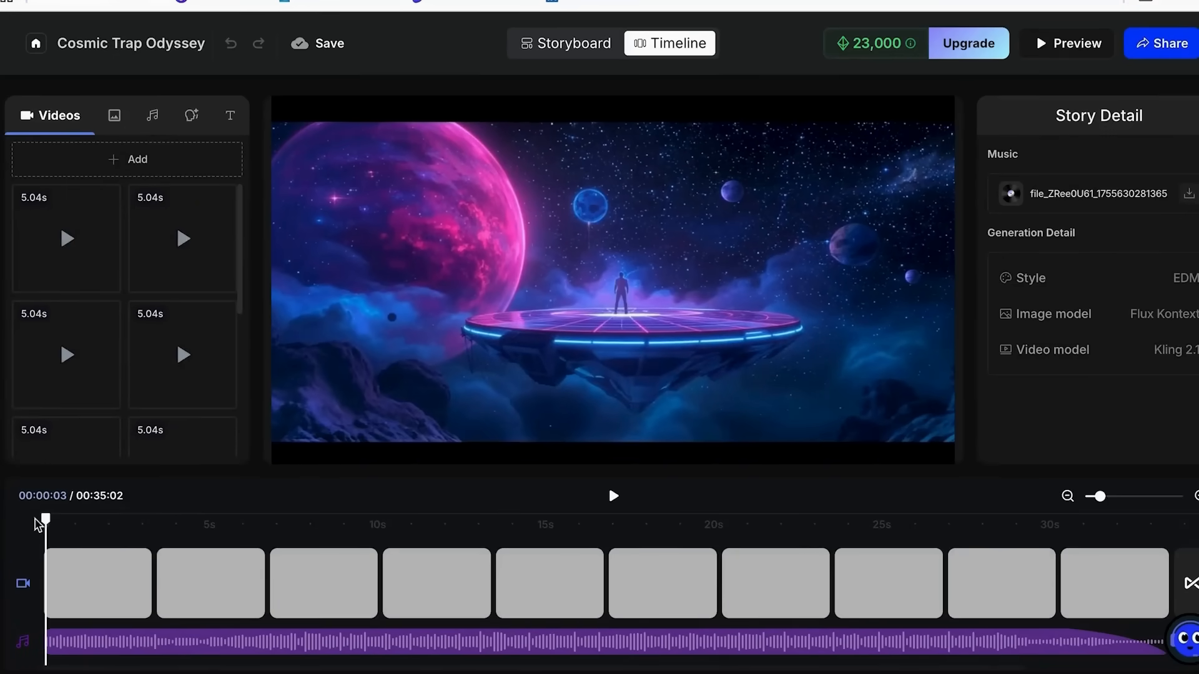
left_click(324, 523)
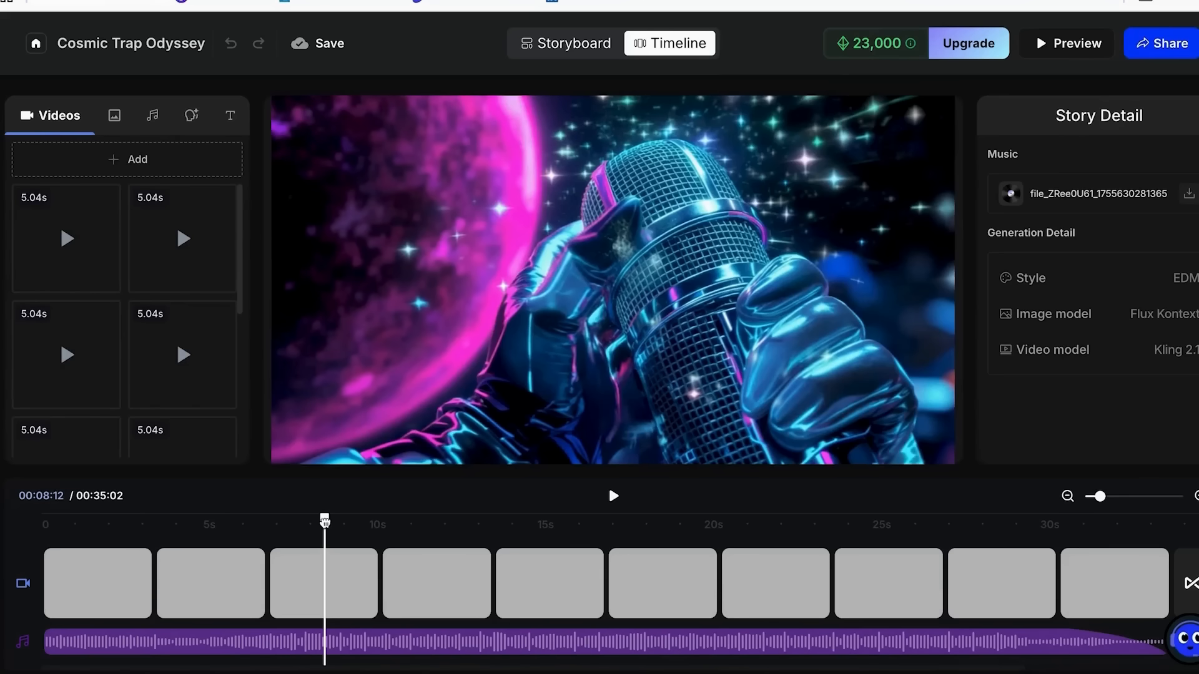
left_click_drag(325, 521, 331, 522)
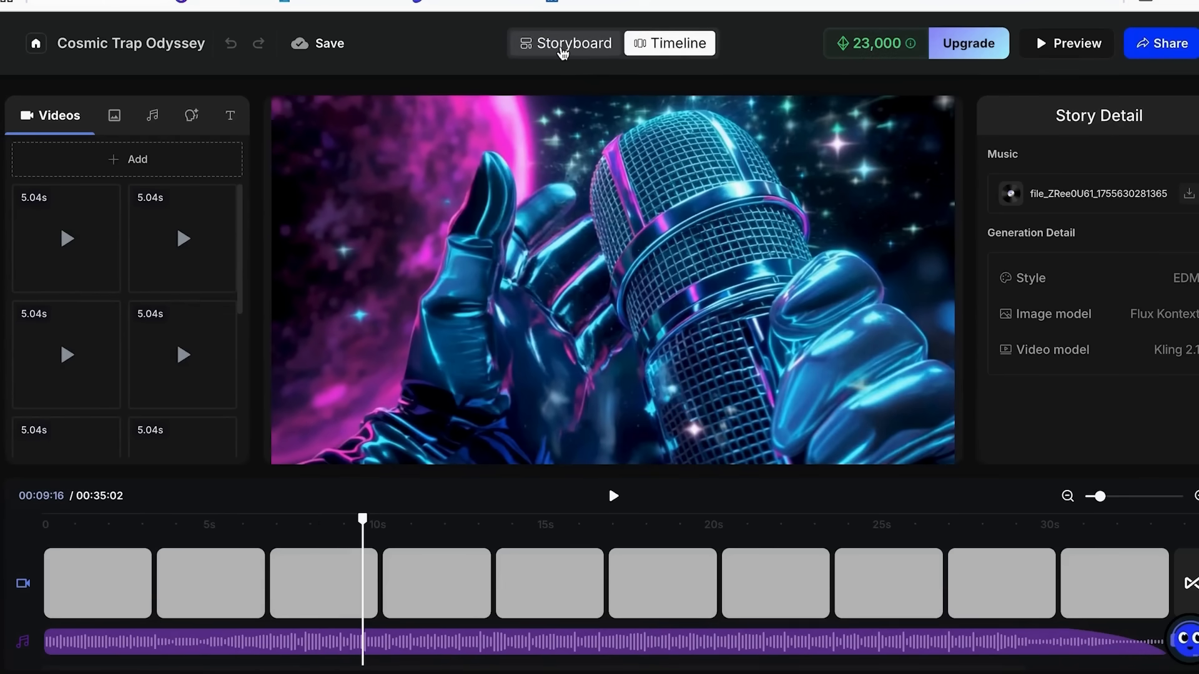
Switch to the Storyboard view and copy the still-image prompt of scene 5.
left_click(563, 47)
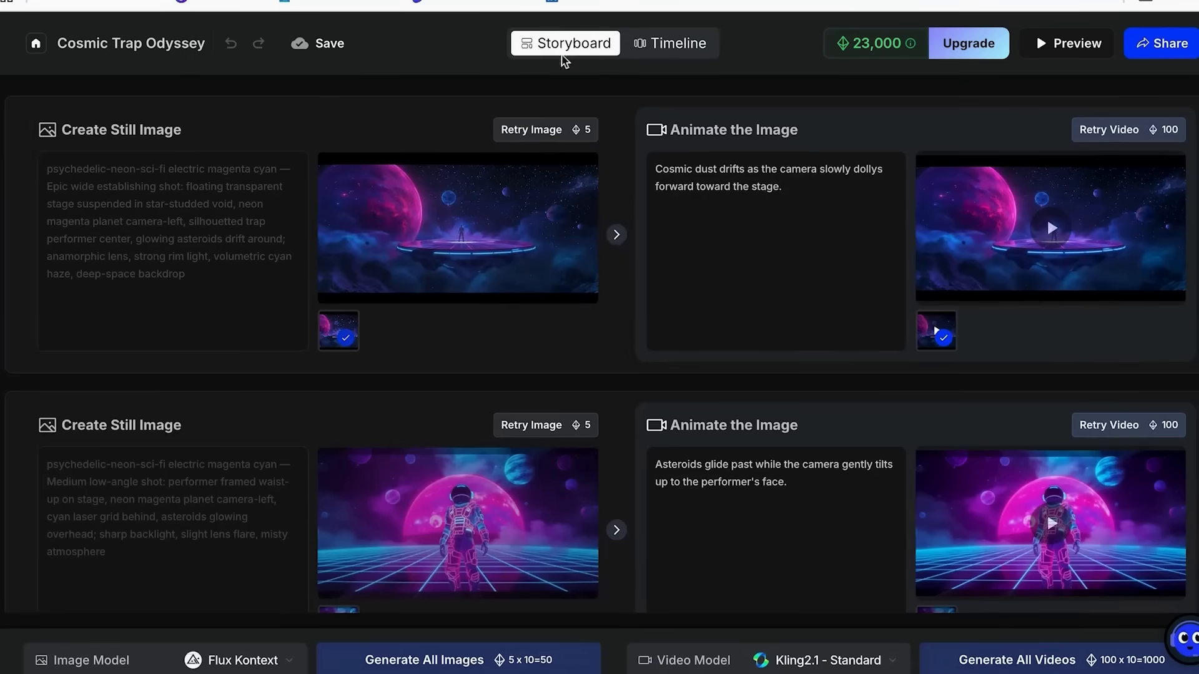
scroll(557, 326, "down", 2)
scroll(402, 196, "up", 1)
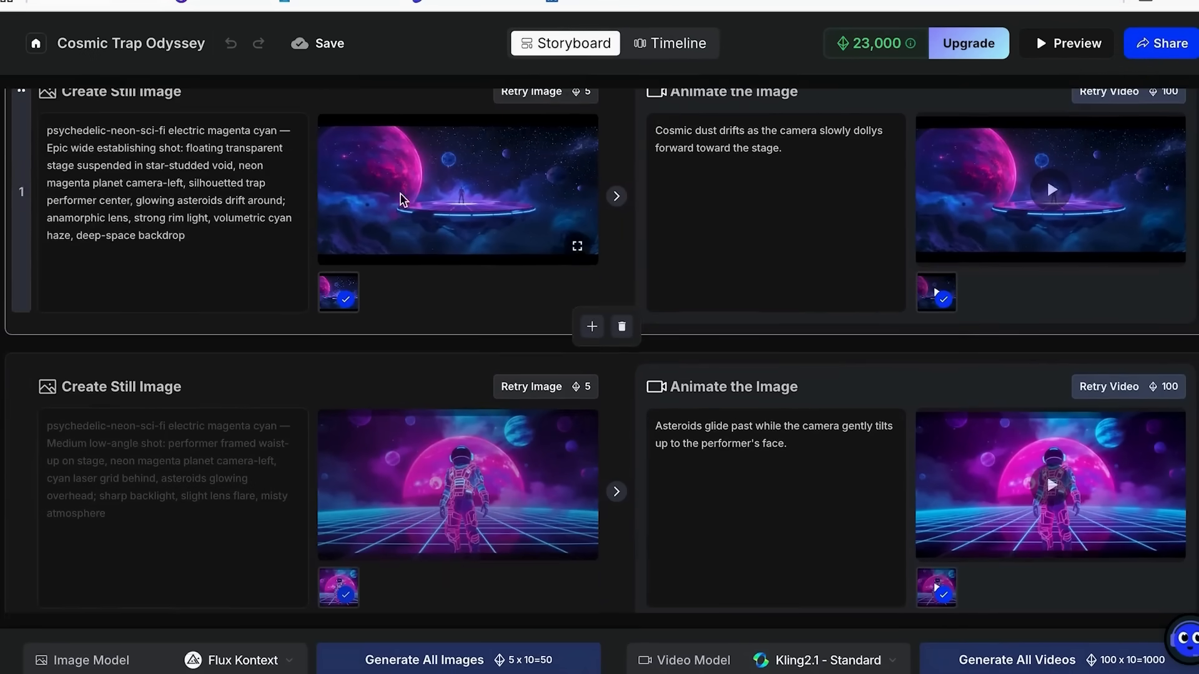
scroll(955, 218, "down", 10)
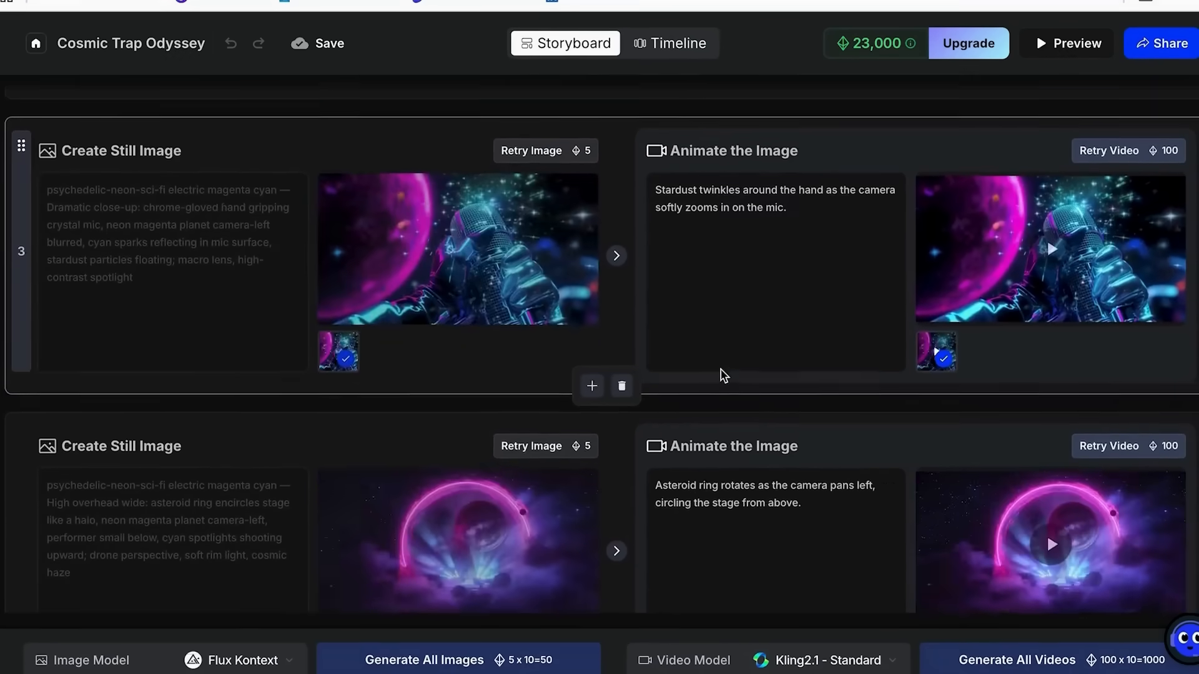
scroll(722, 370, "down", 6)
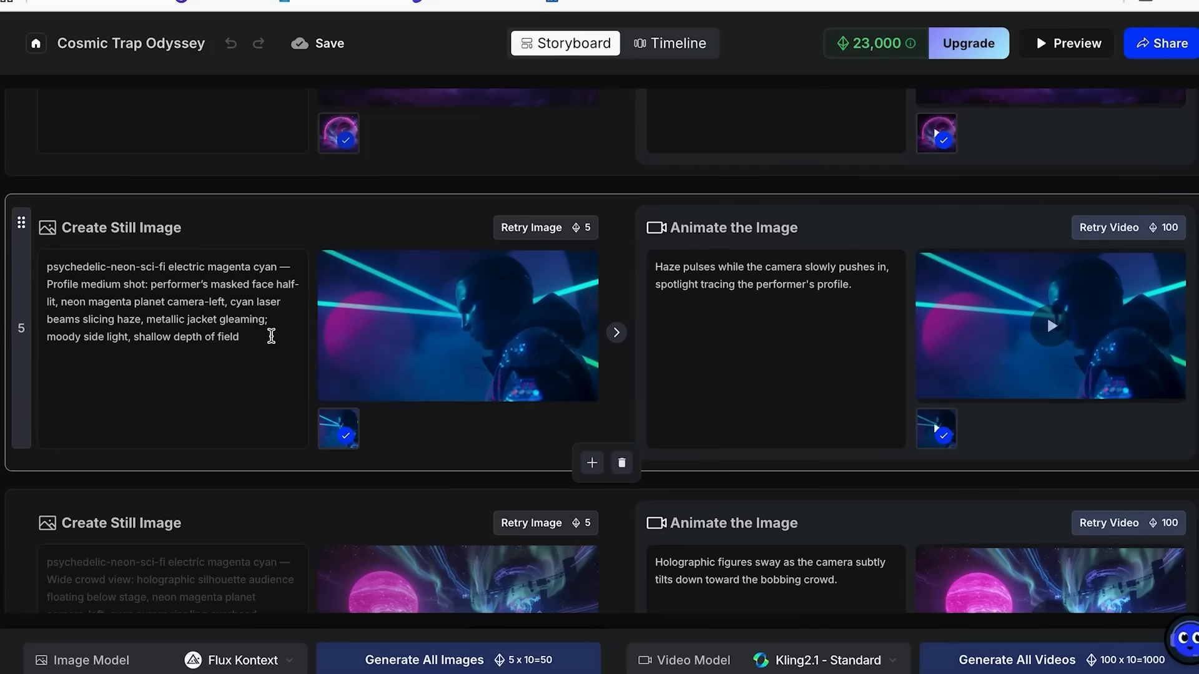
left_click_drag(244, 335, 45, 274)
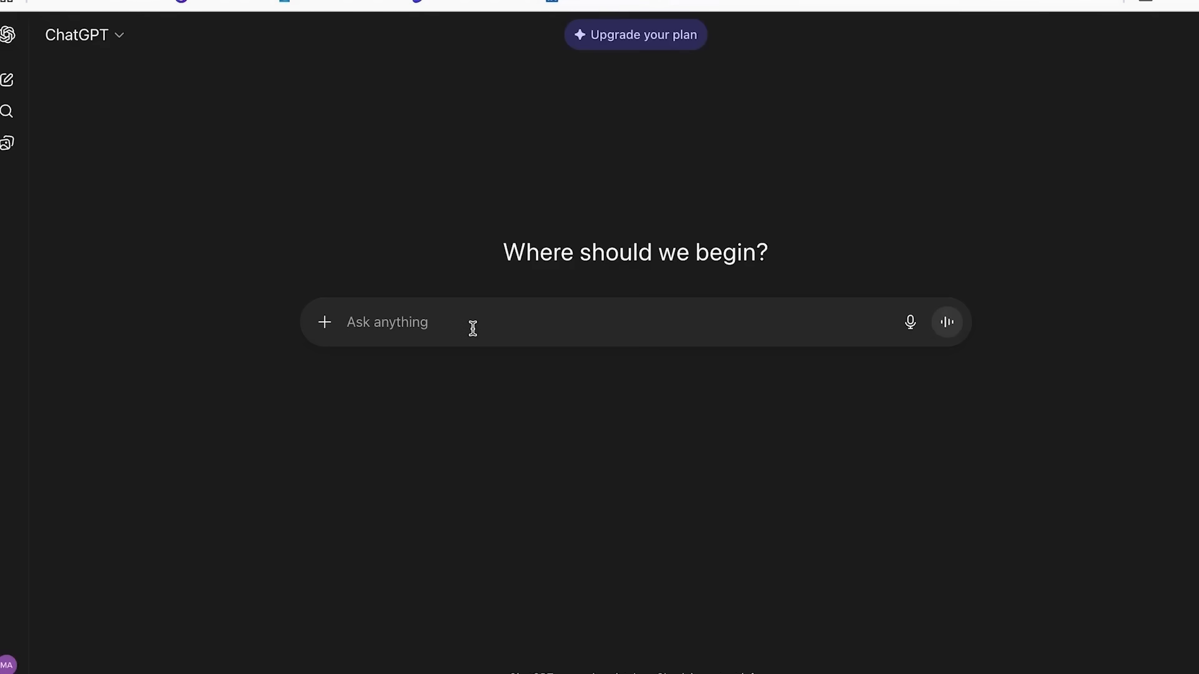
In ChatGPT, submit the copied prompt preceded by "change est promt so that it generates a woman:".
type("psychedelic-neon-sci-fi electric magenta cyan — Profile medium shot: performer’s masked face half-lit, neon magenta planet camera-left, cyan laser beams slicing haze, metallic jacket gleaming; moody side light, shallow depth of field")
type("change est promt so that it generates a woman")
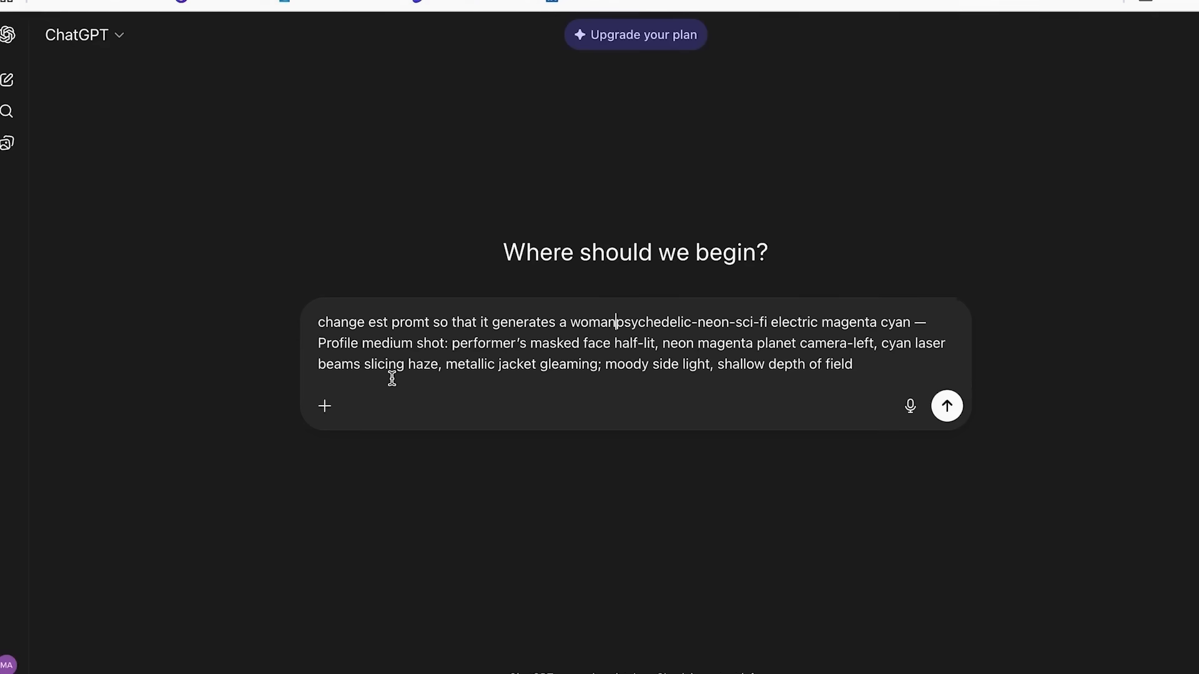
left_click(609, 322)
type(":")
key("Return")
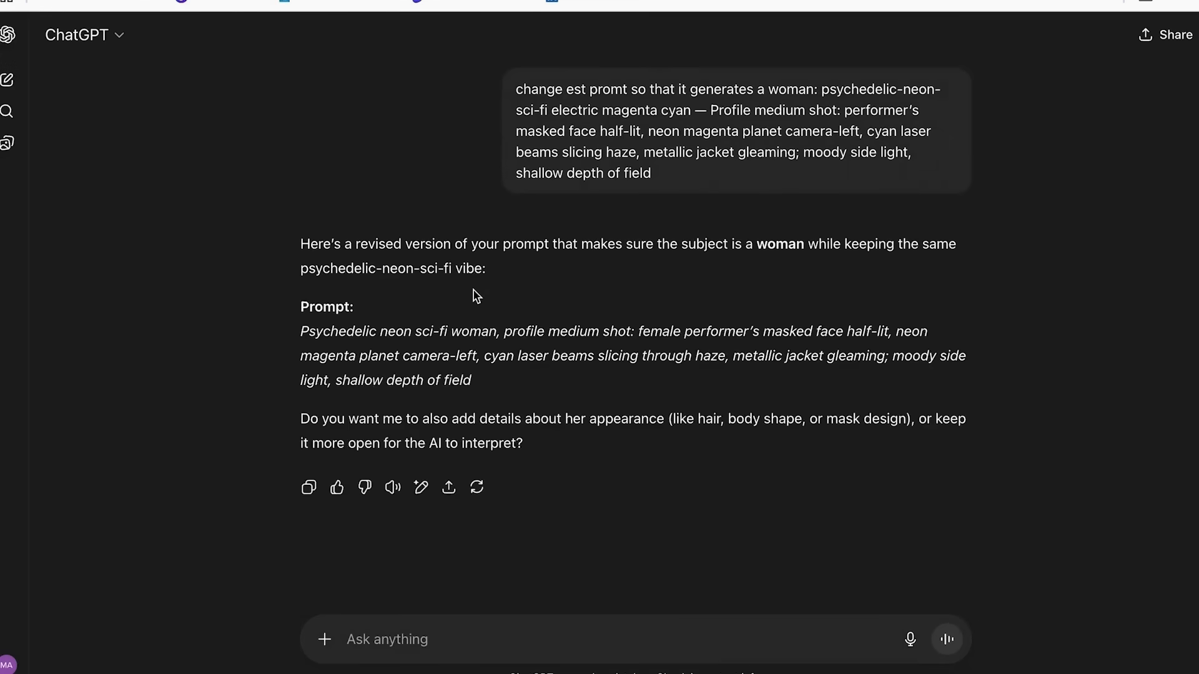
Replace scene 5's image prompt in OpenArt with ChatGPT's revised version, end it with a period and regenerate the still image.
left_click_drag(485, 388, 300, 346)
key("ctrl+c")
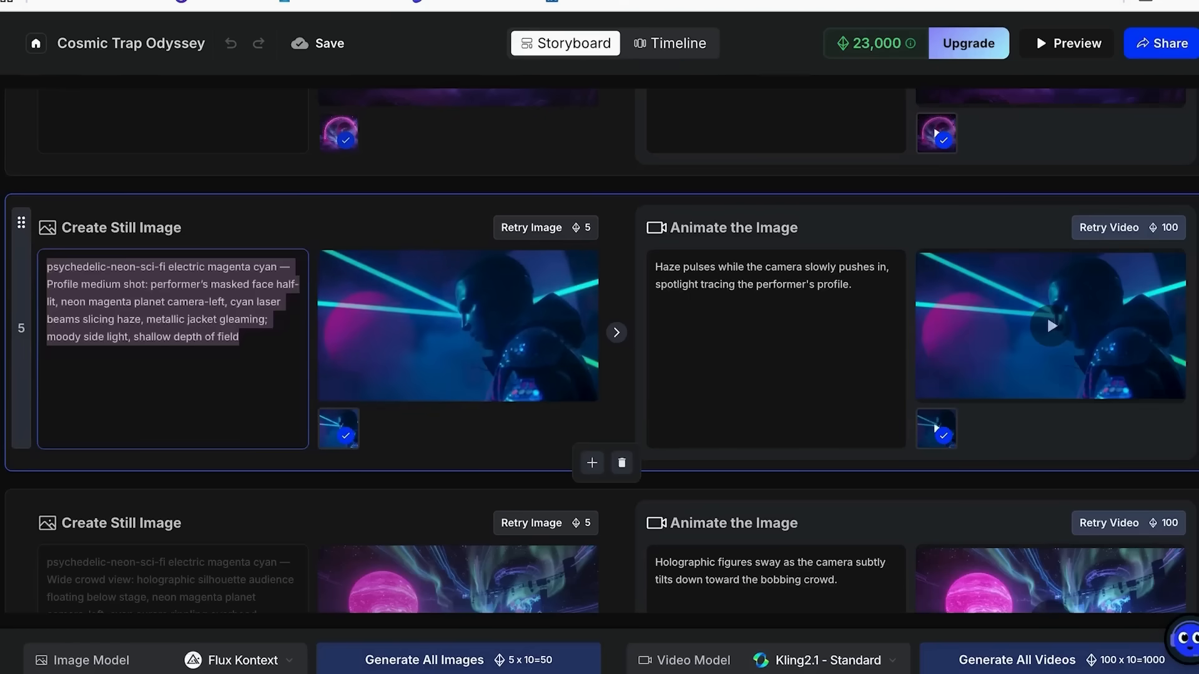
key("BackSpace")
key("ctrl+v")
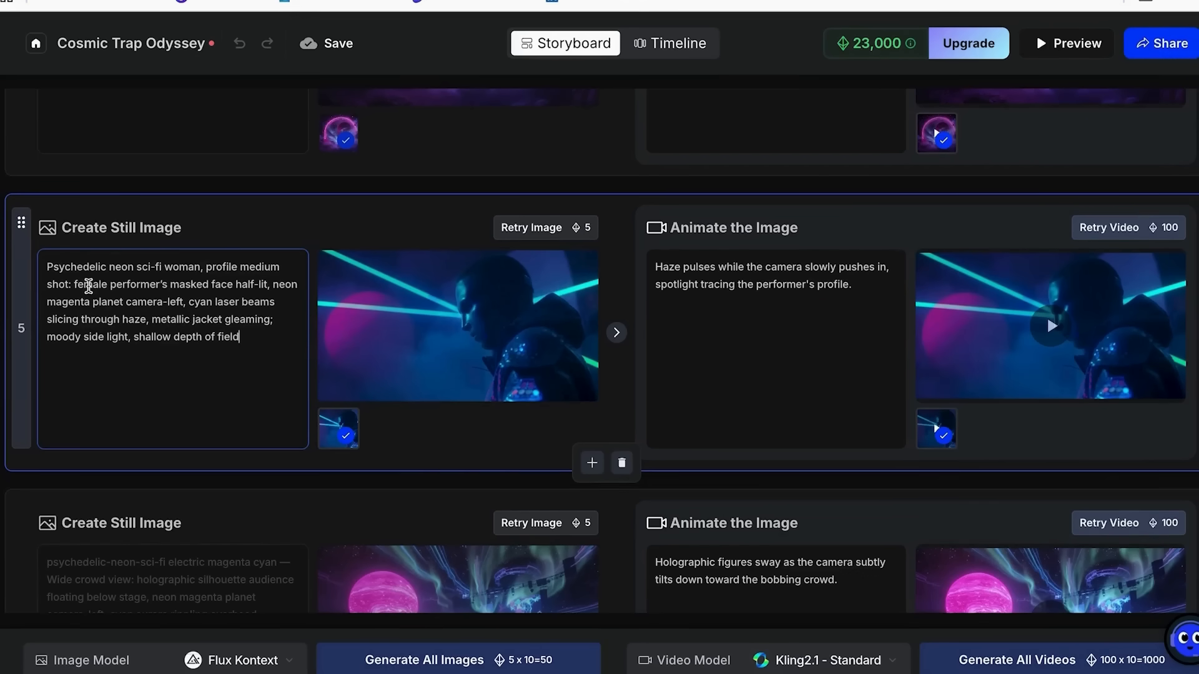
type(".")
left_click(527, 228)
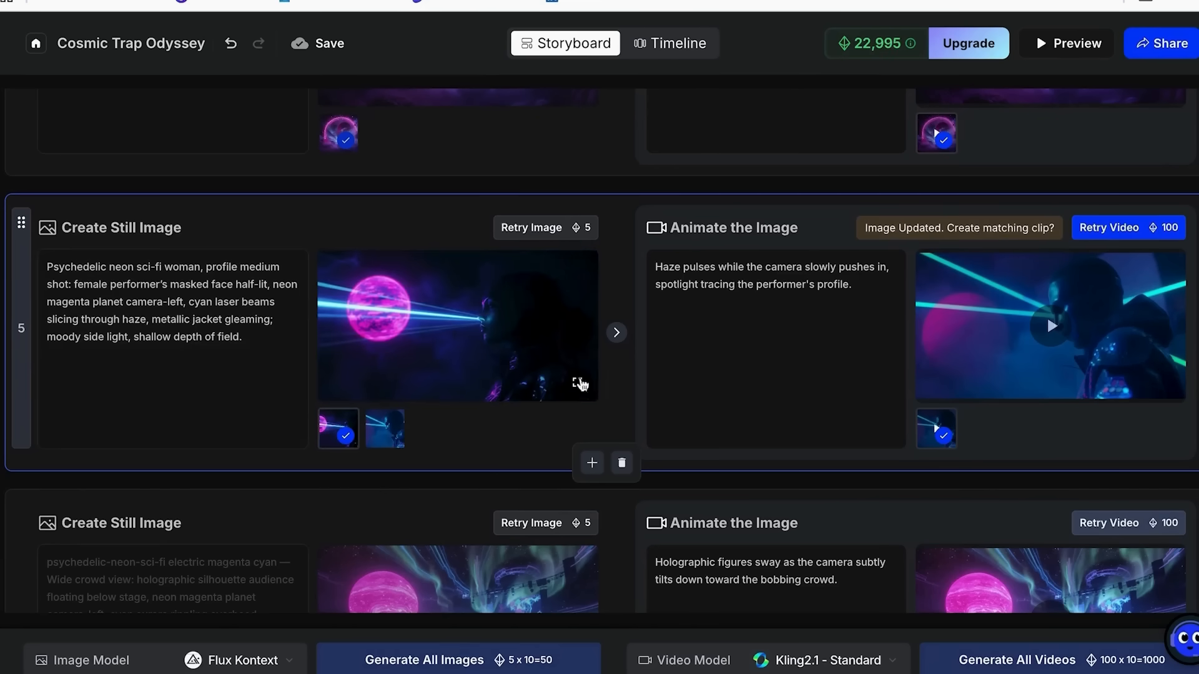
Check scene 5's new image enlarged, then regenerate its video clip and play it full screen.
left_click(577, 382)
key("Escape")
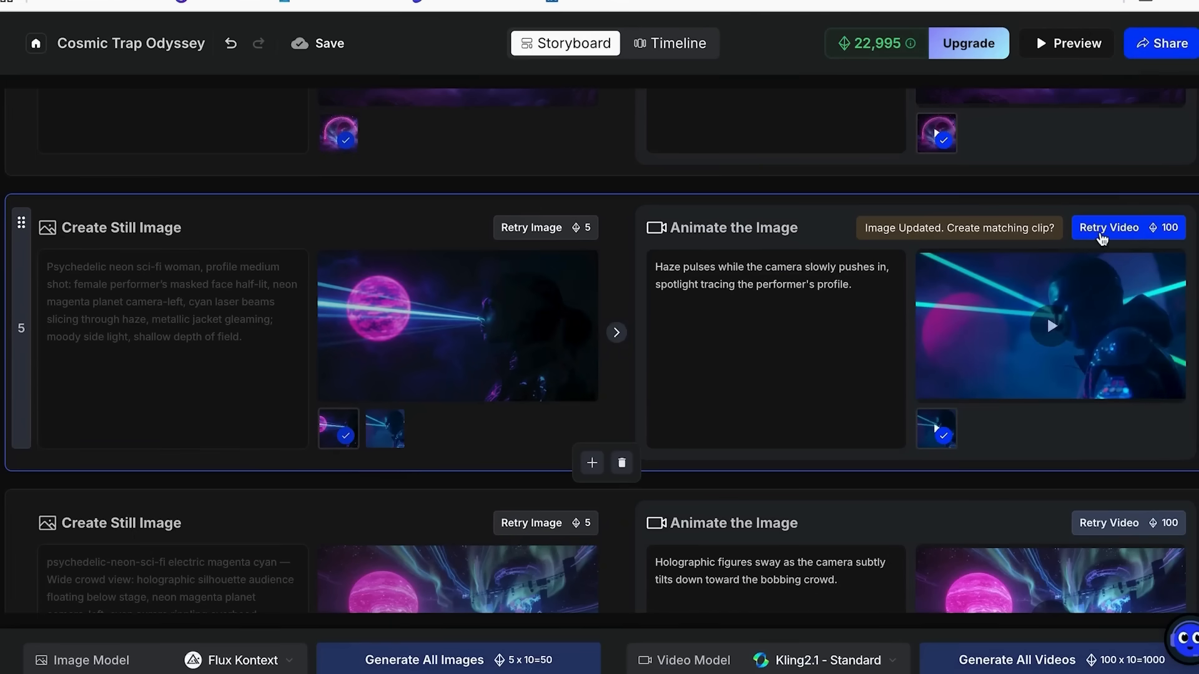
left_click(1102, 237)
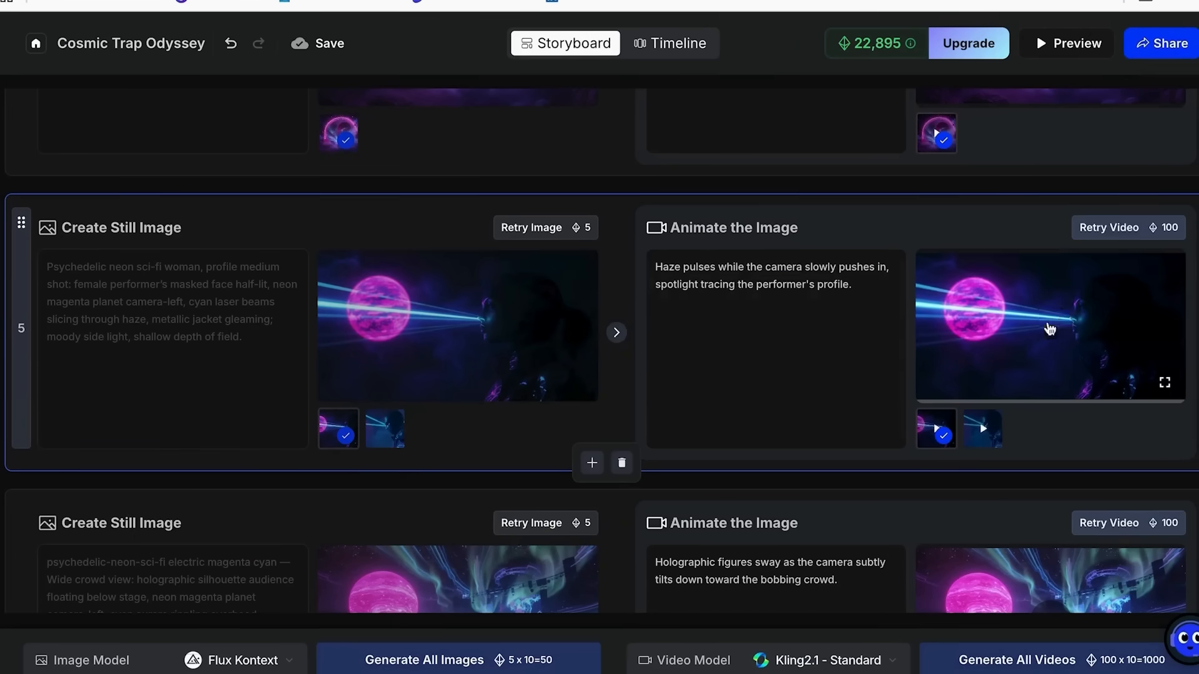
left_click(1049, 326)
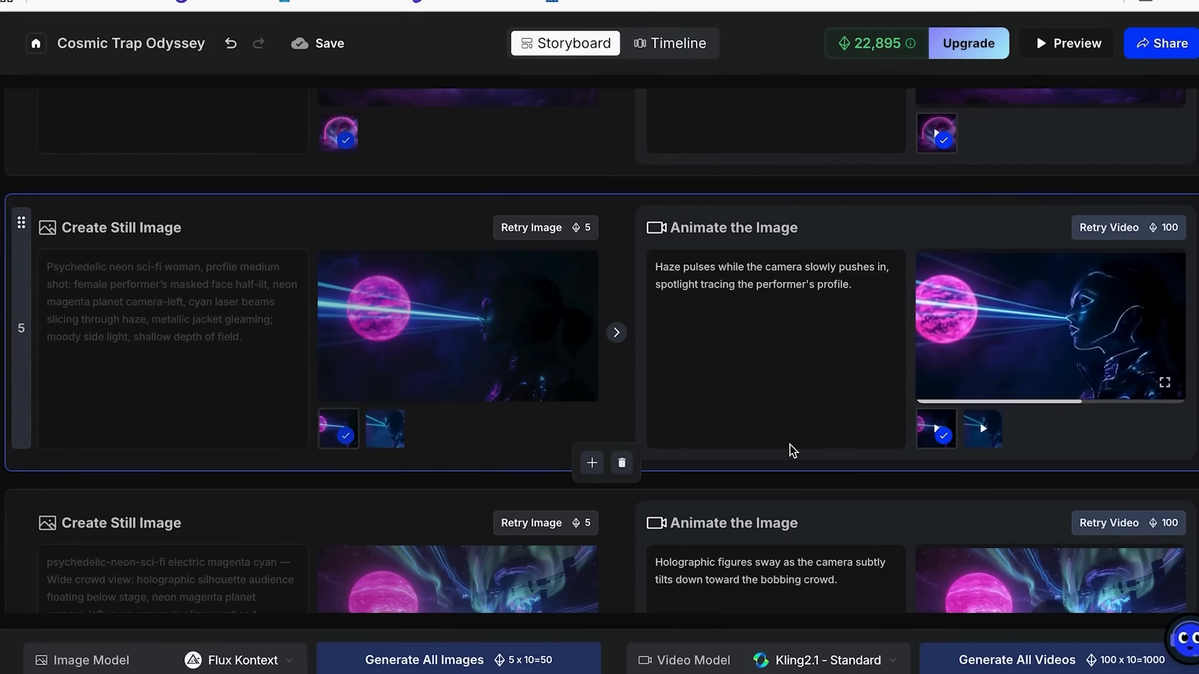
left_click(1165, 382)
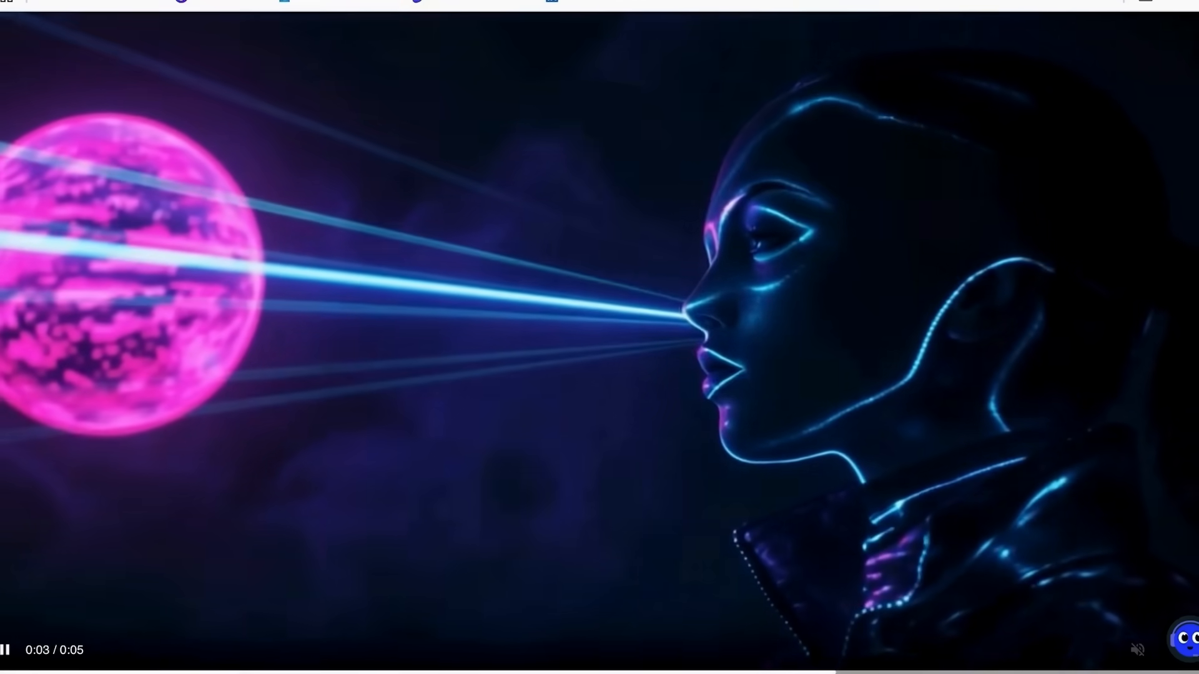
key("Escape")
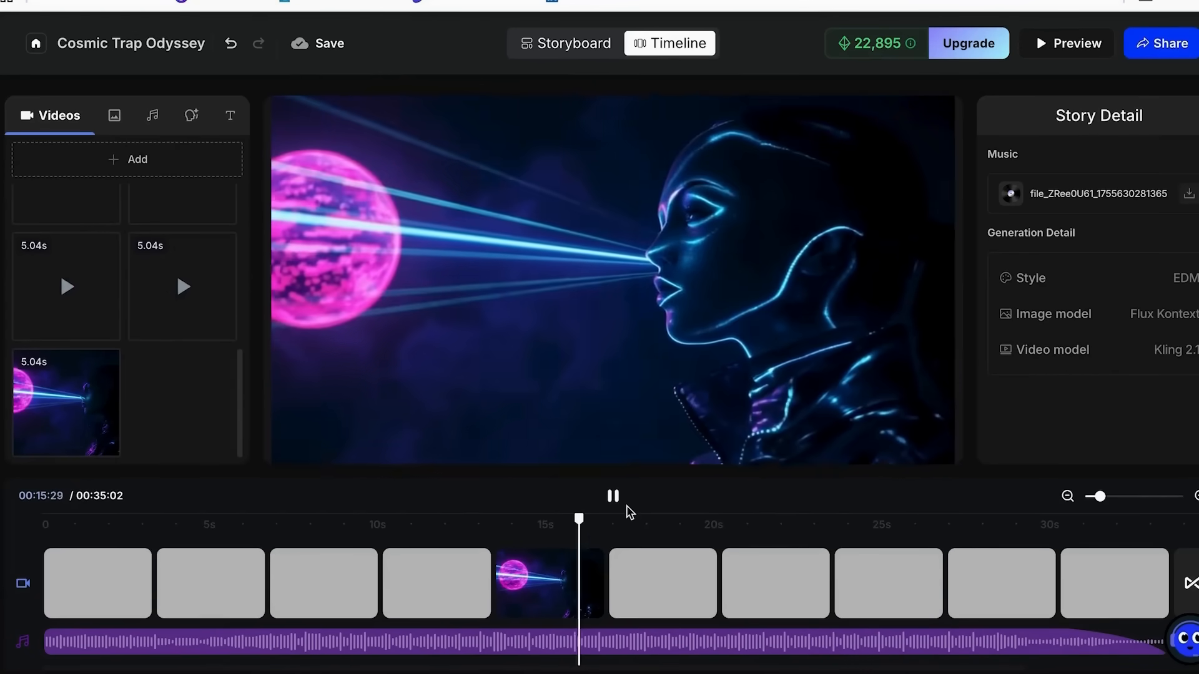
Stop the timeline playback, move the concert crowd clip ahead of the regenerated woman clip and open the sharing options.
left_click(613, 497)
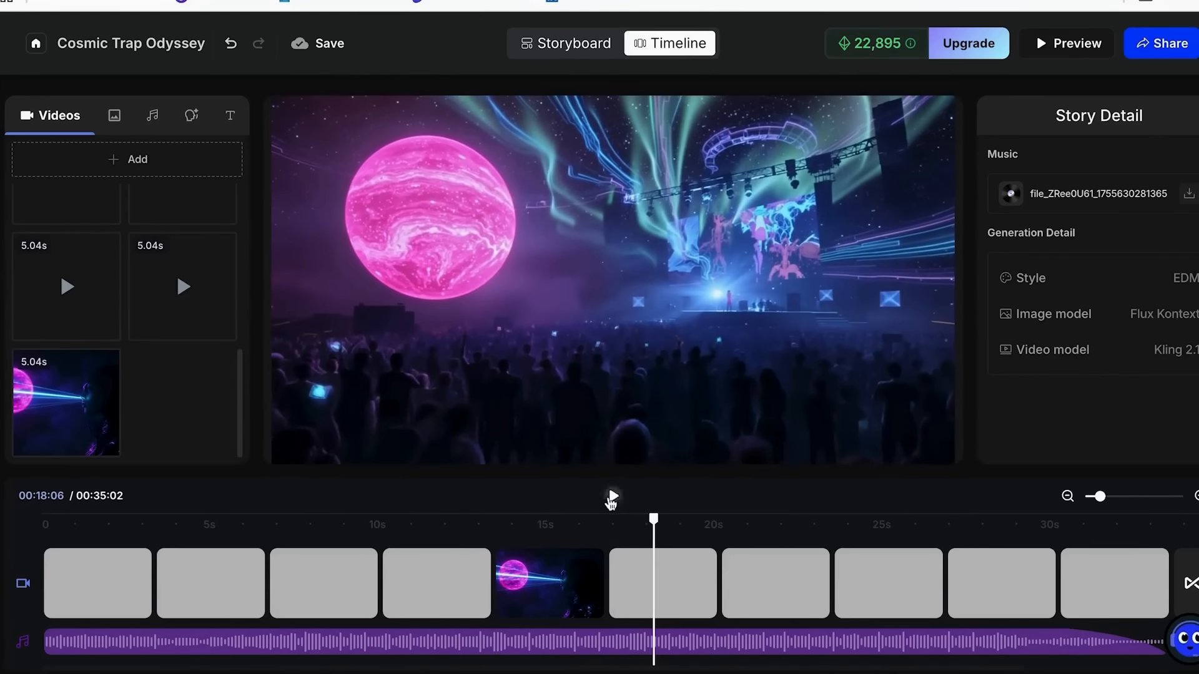
left_click_drag(661, 581, 509, 573)
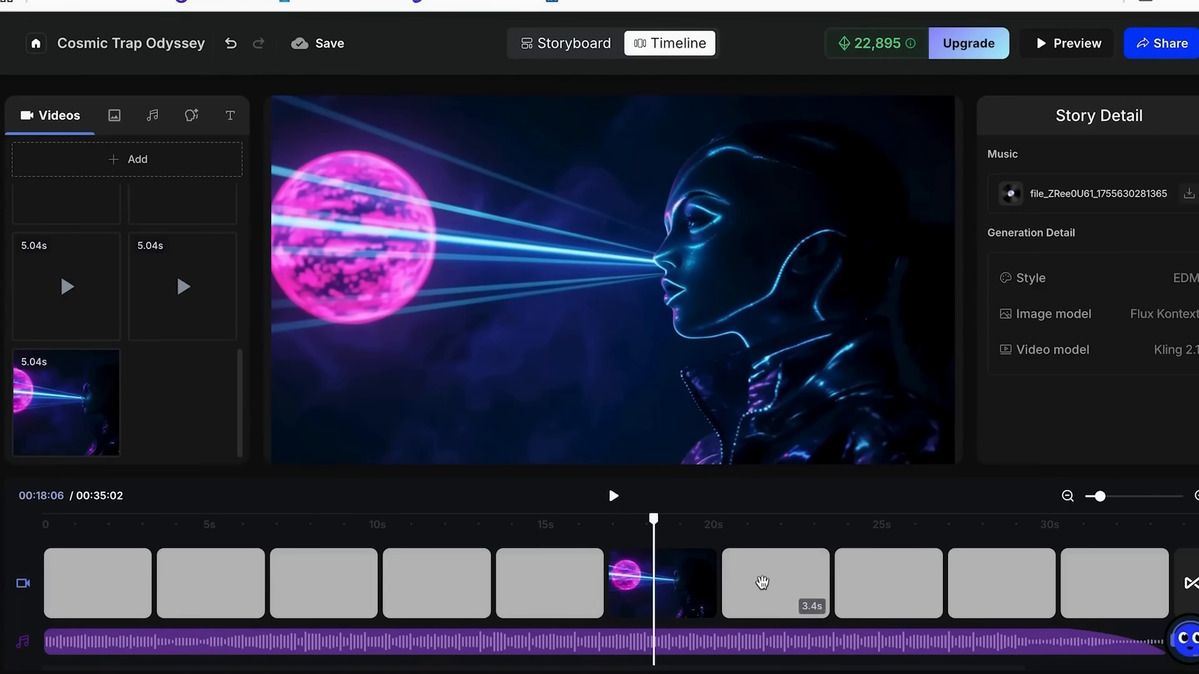
mouse_move(762, 583)
left_mouse_down()
mouse_move(642, 583)
mouse_move(803, 589)
mouse_move(780, 581)
left_mouse_up()
left_click(778, 581)
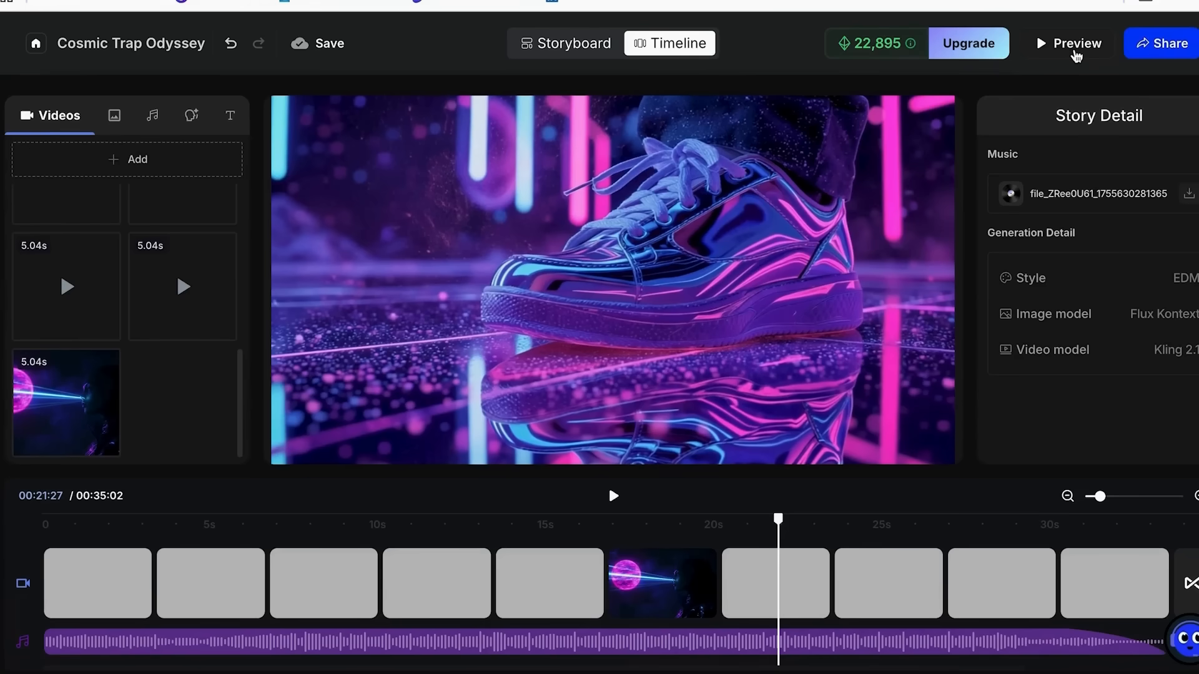
left_click(1161, 43)
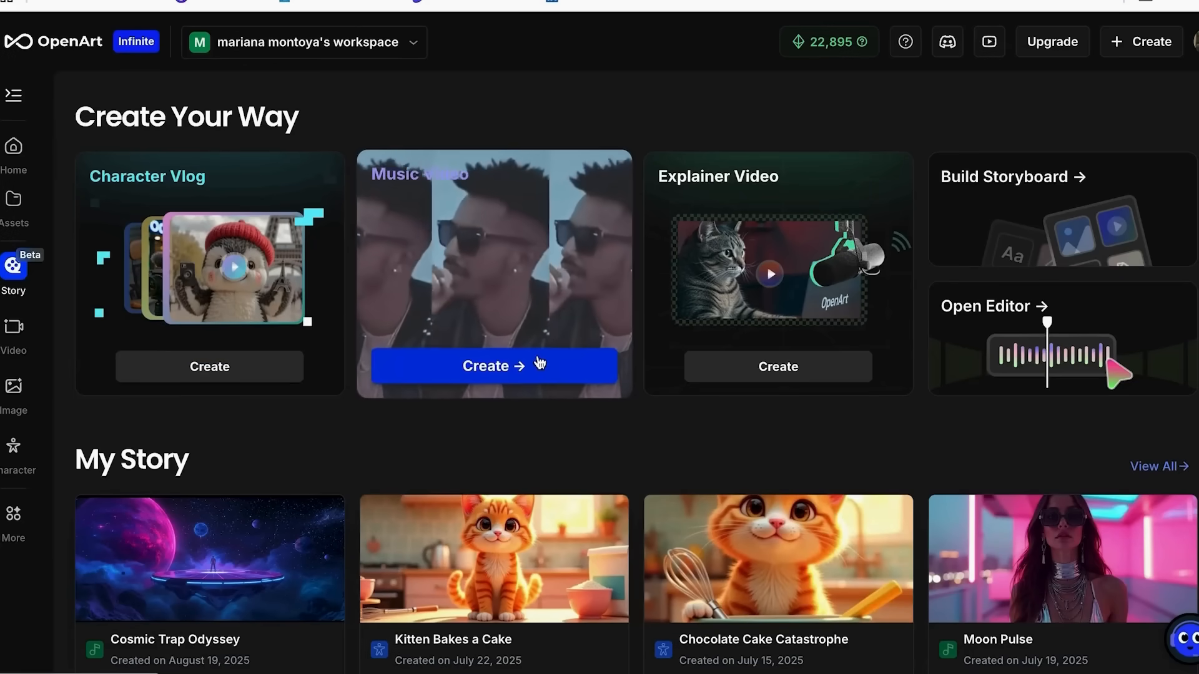
Start another music video with the Suno song and confirm its 1:03 to 1:35 section.
left_click(540, 362)
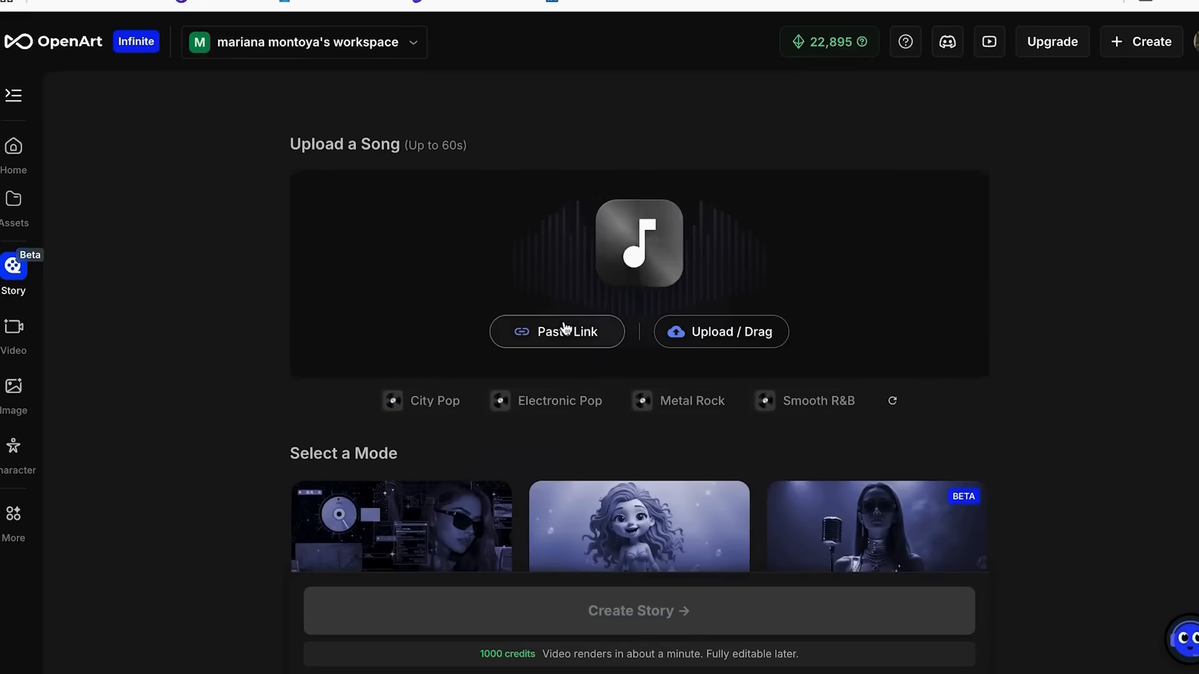
left_click(564, 326)
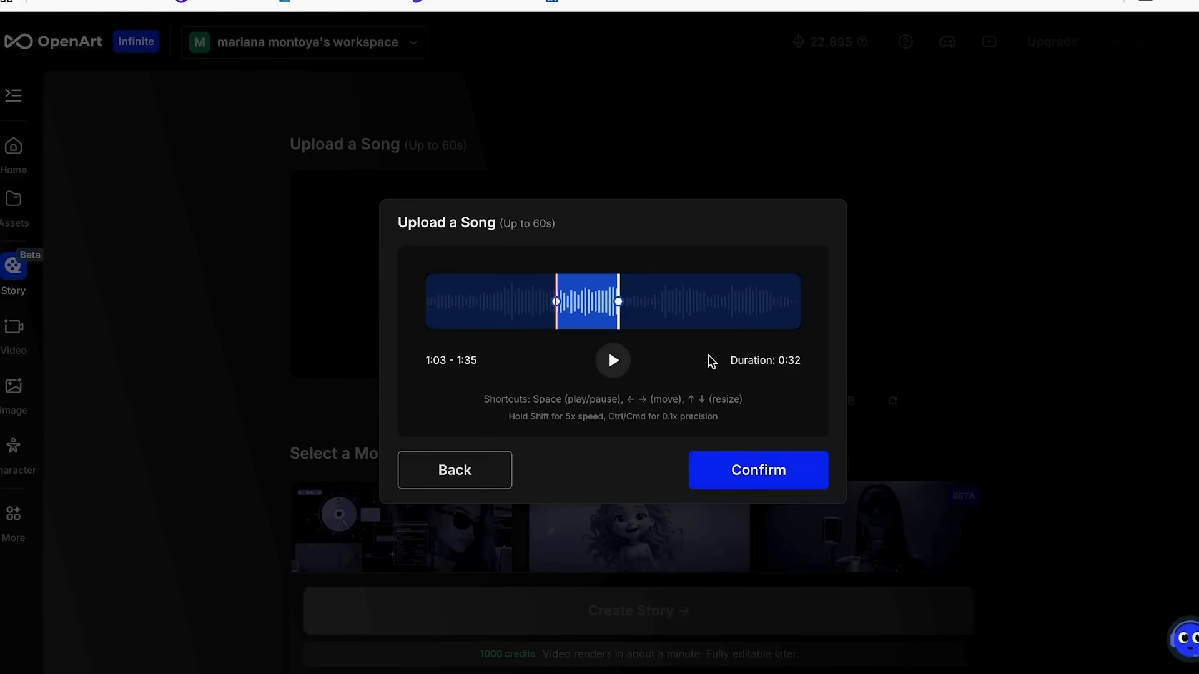
left_click(733, 485)
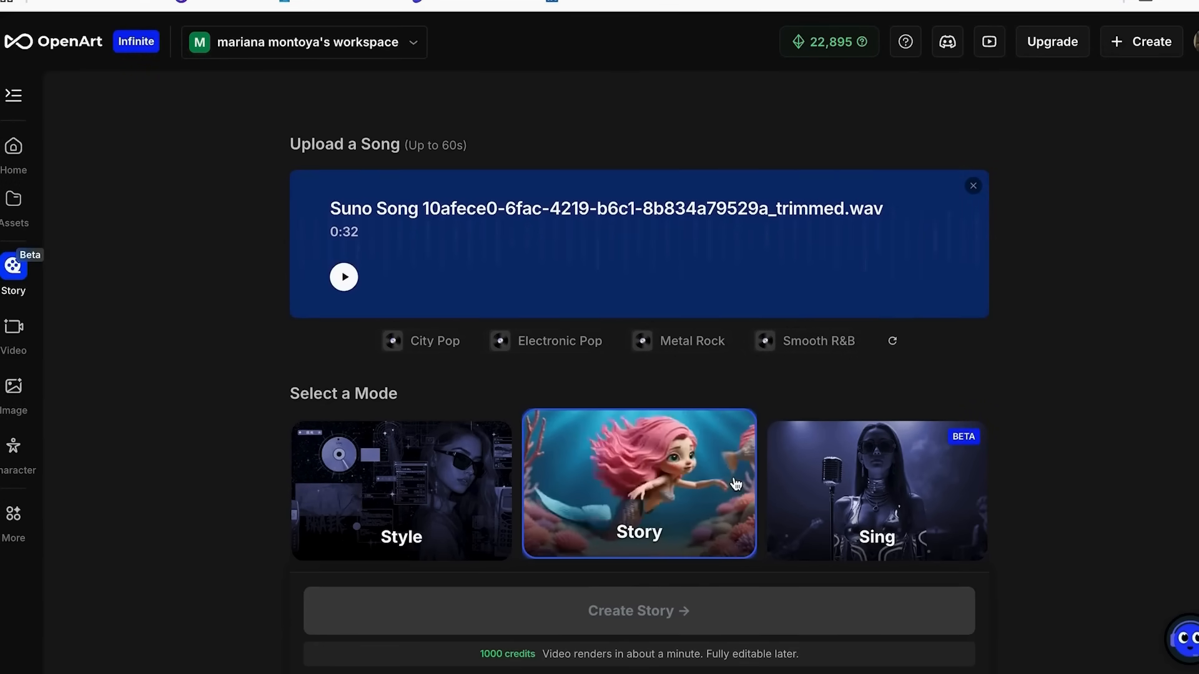
Select the Story mode, compare its two story types and settle on One-Star Story.
left_click(736, 485)
scroll(564, 398, "down", 2)
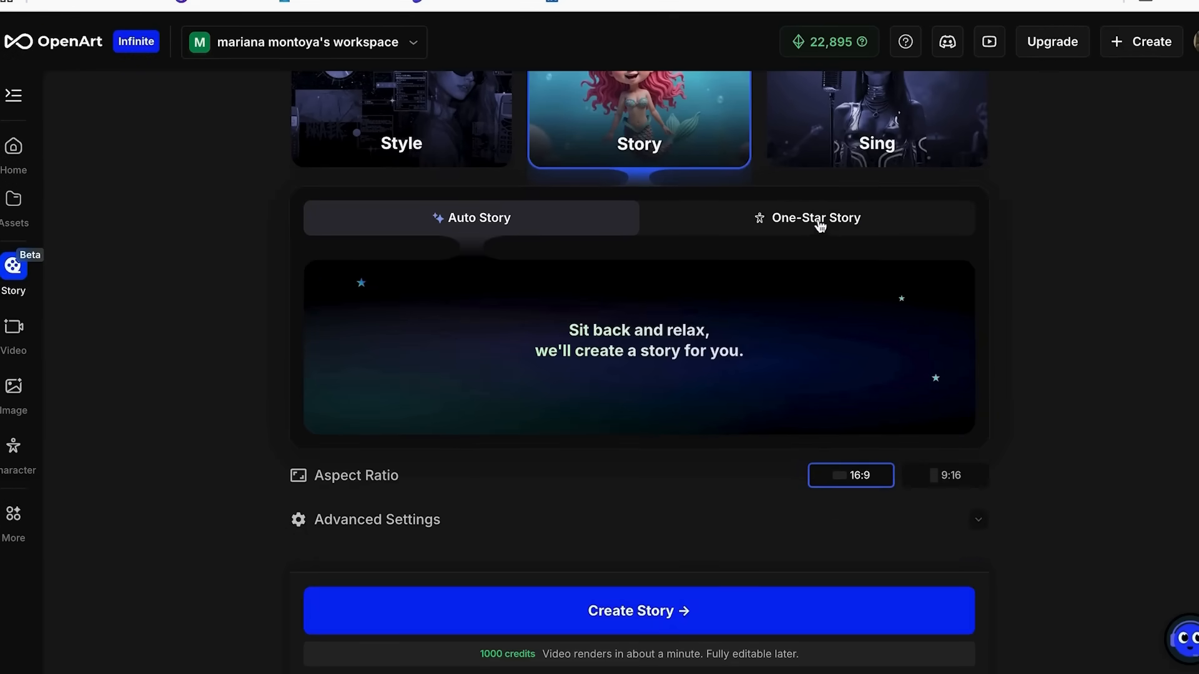
left_click(818, 222)
left_click(534, 219)
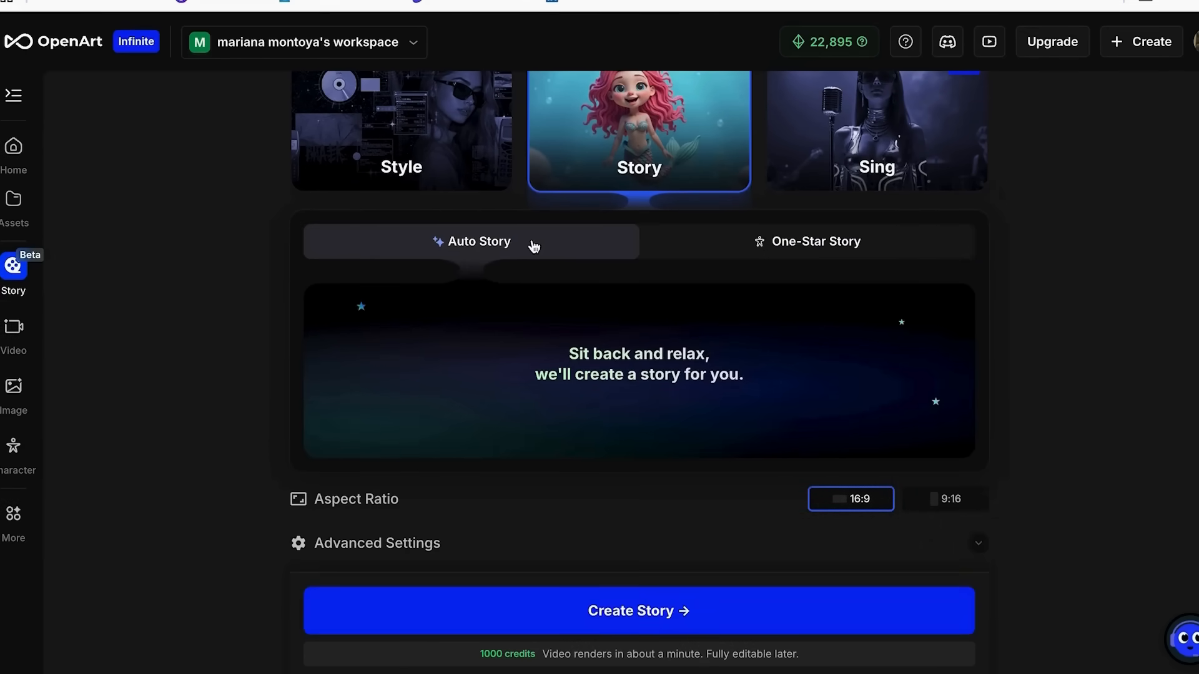
left_click(782, 246)
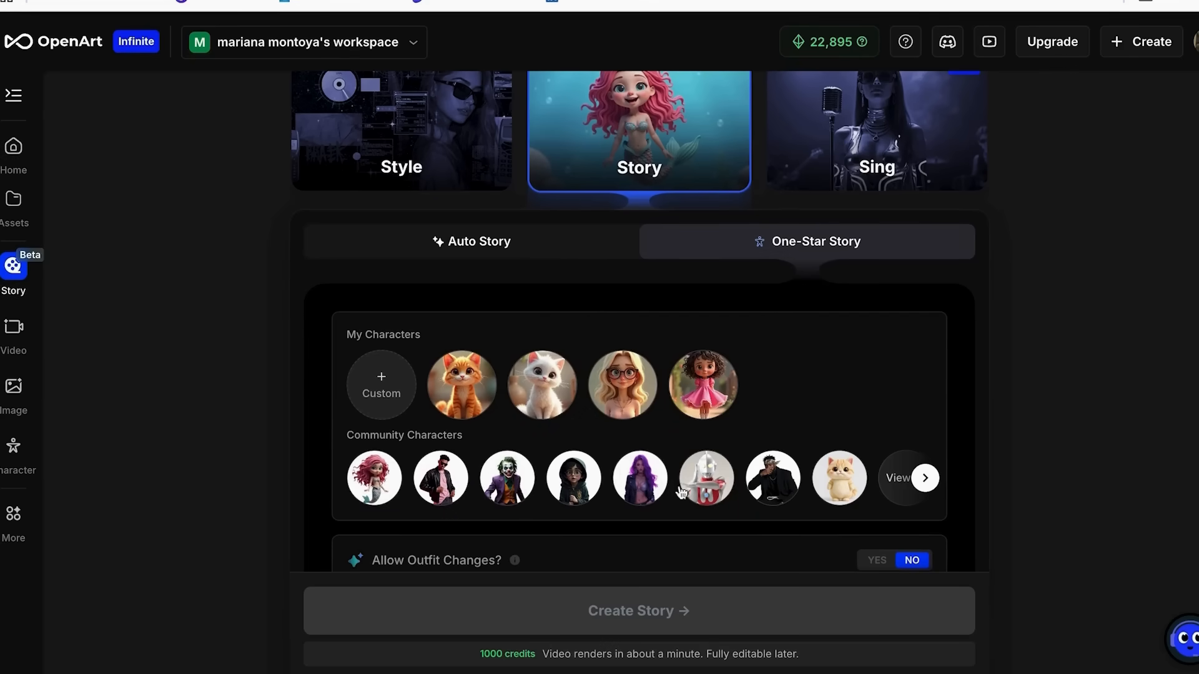
Browse the full list of community characters and choose Ali as the star of the story.
left_click(924, 478)
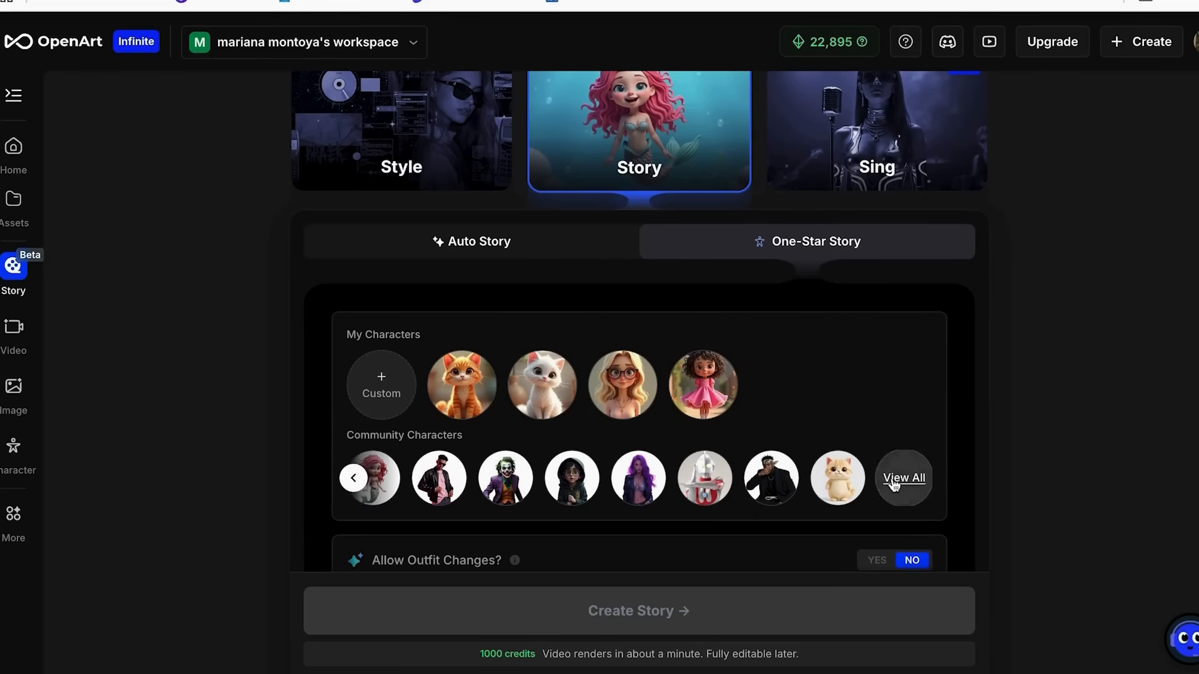
left_click(897, 486)
scroll(686, 368, "down", 2)
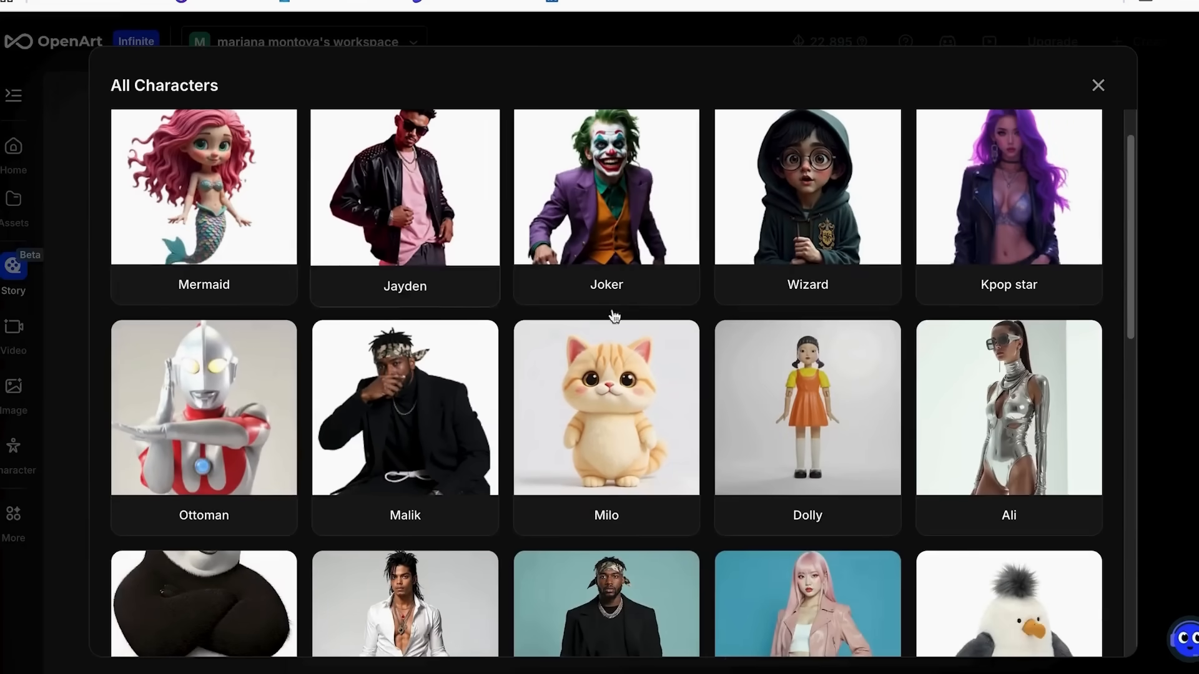
scroll(901, 417, "down", 4)
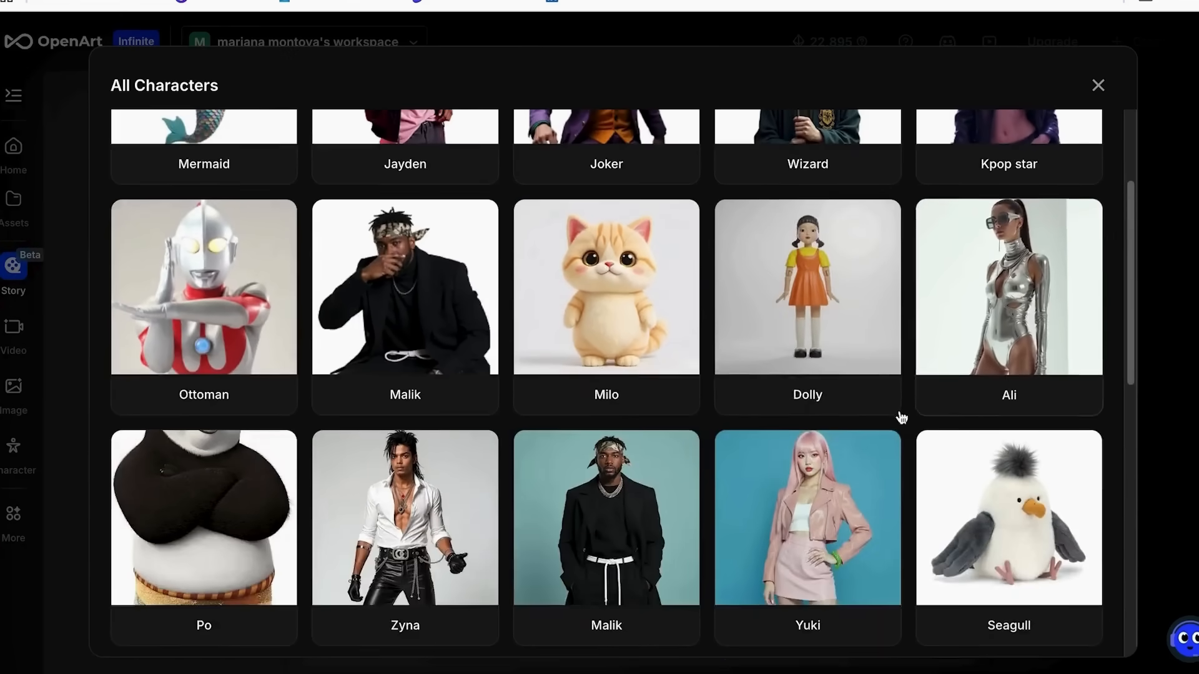
scroll(550, 469, "down", 5)
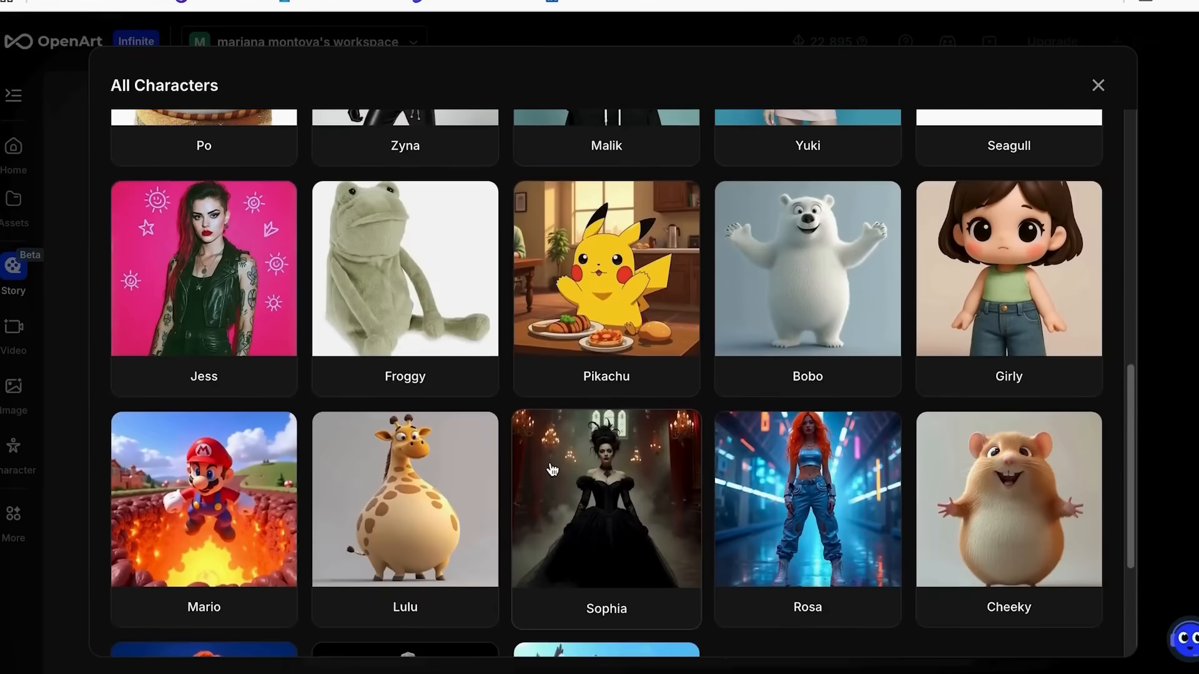
scroll(648, 393, "up", 2)
scroll(1006, 468, "up", 5)
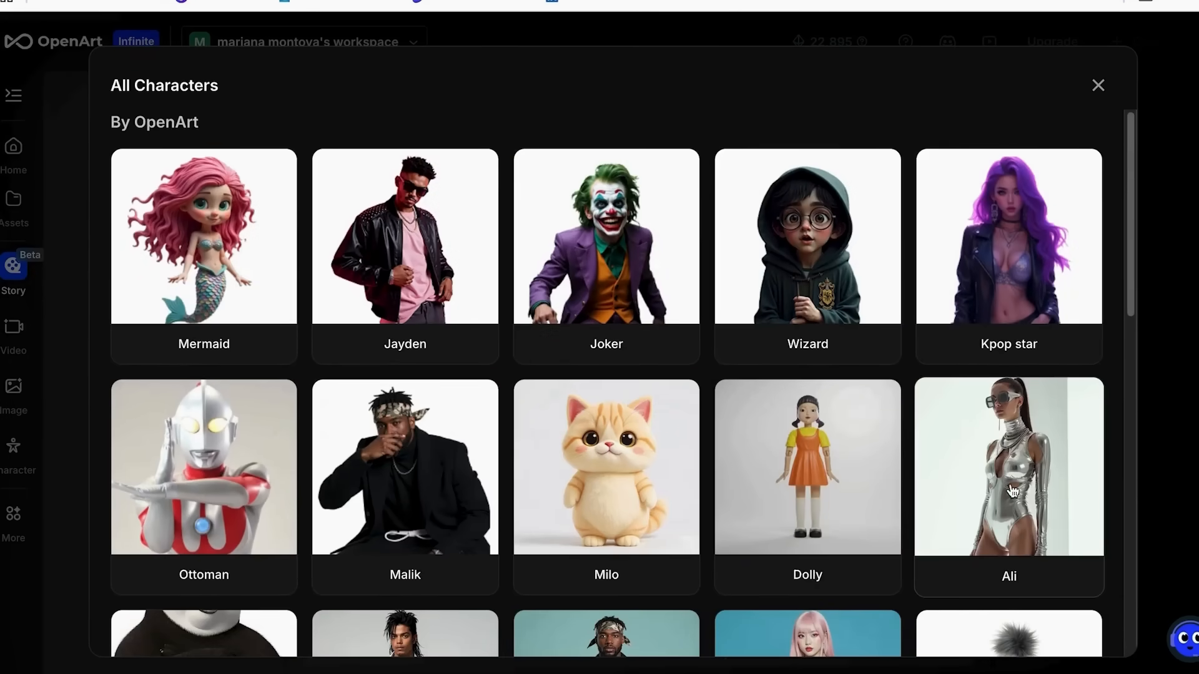
left_click(1036, 469)
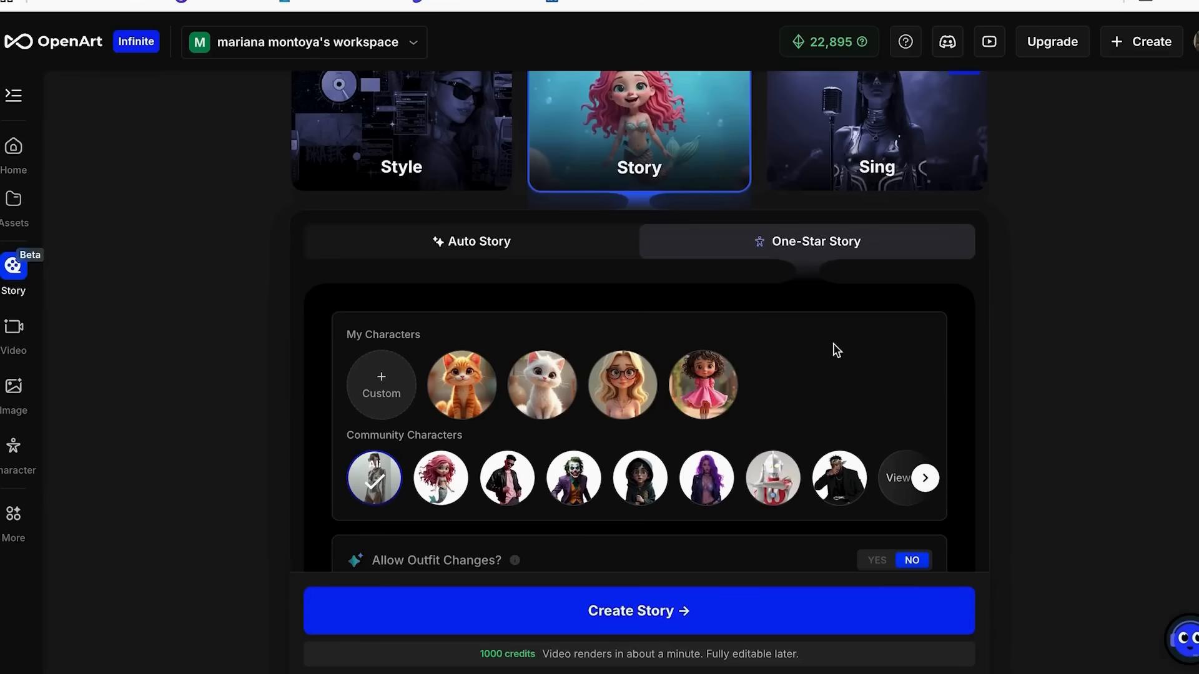
Allow outfit changes for the selected character.
scroll(693, 368, "down", 3)
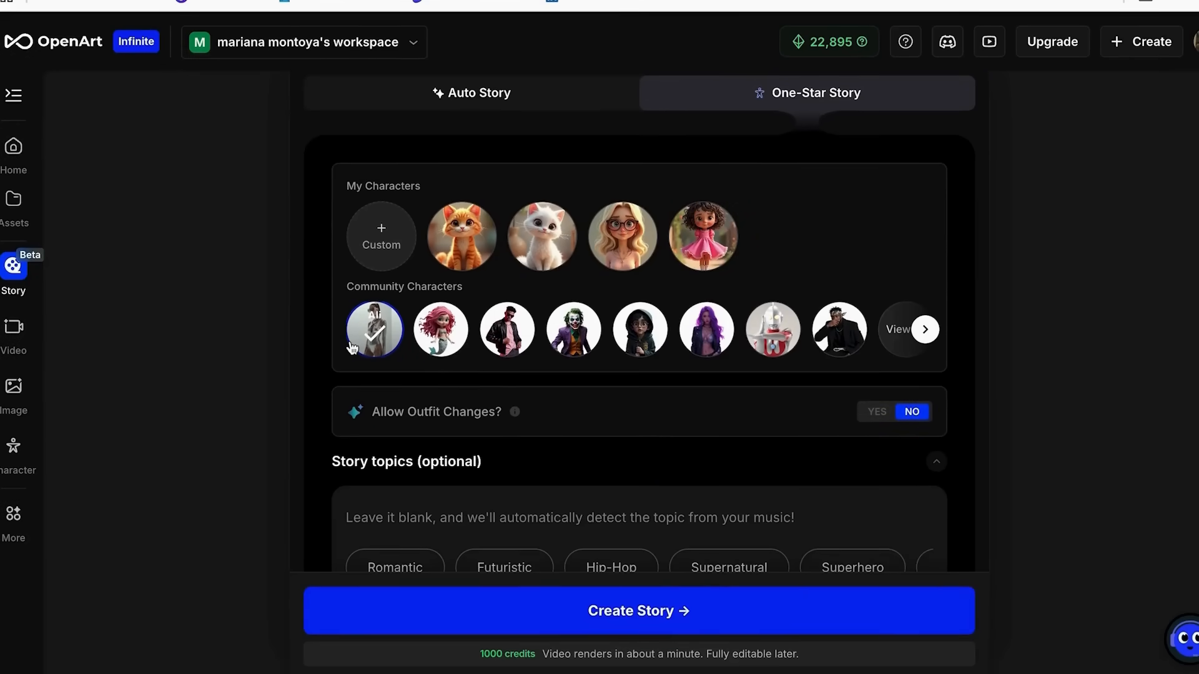
scroll(490, 393, "down", 1)
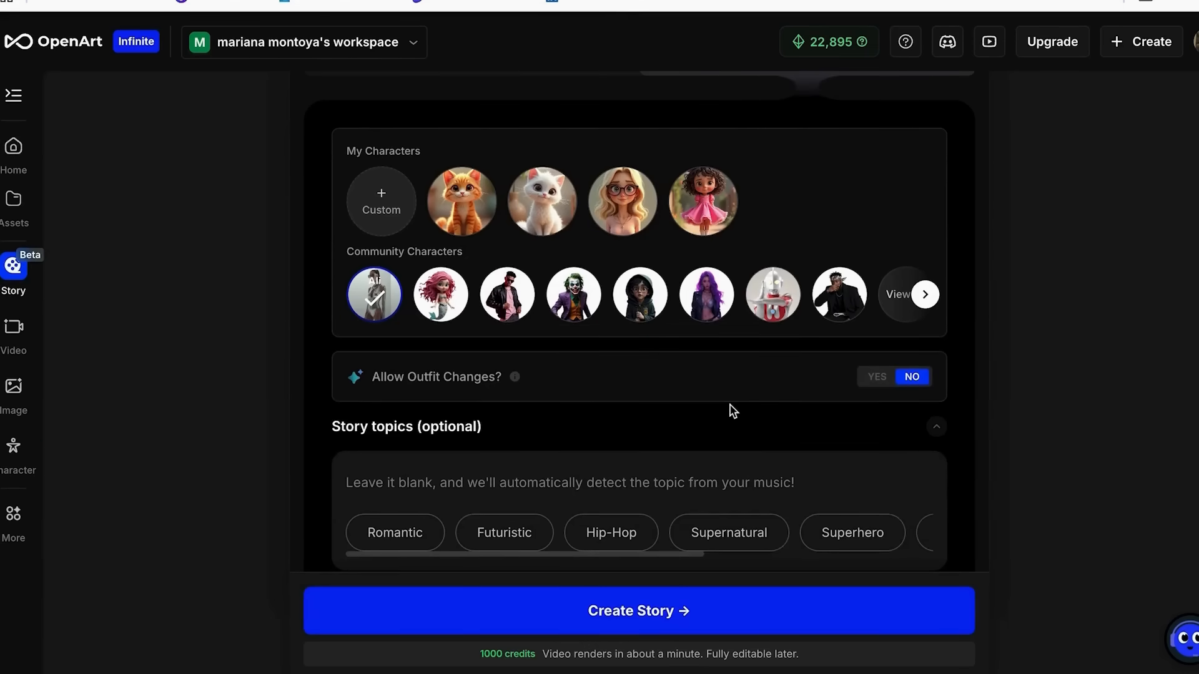
left_click(878, 377)
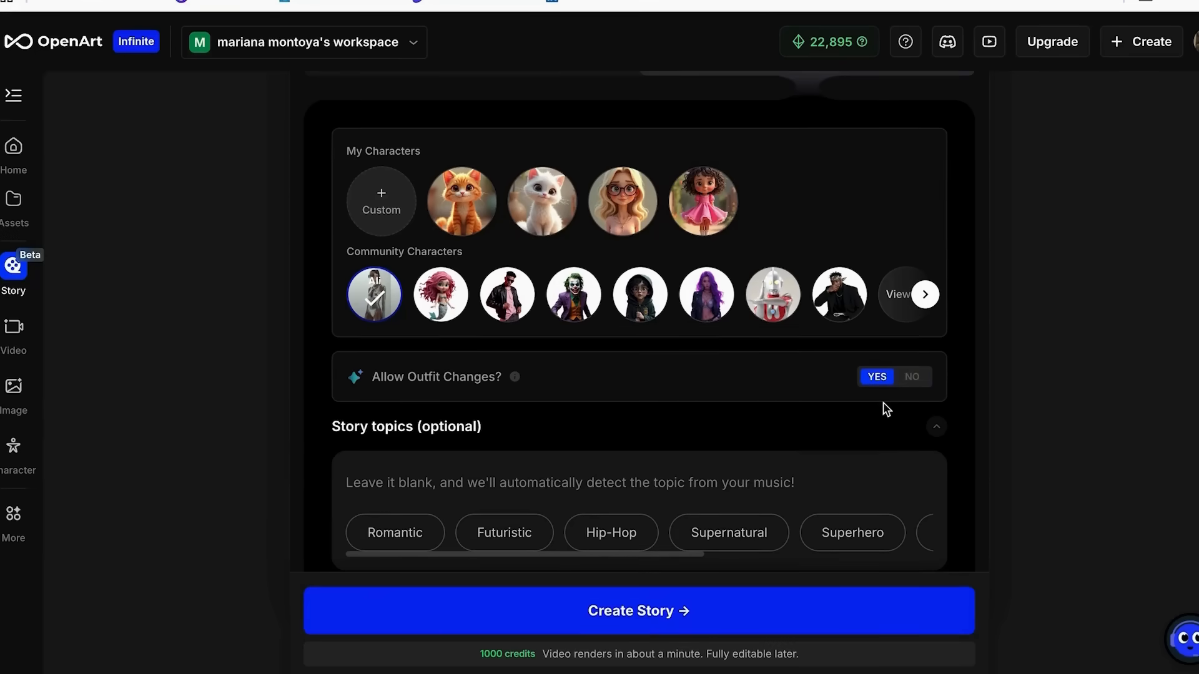
Try the suggested story topics Futuristic and Hip-Hop and look through the other suggestions.
scroll(883, 406, "down", 1)
scroll(701, 410, "down", 1)
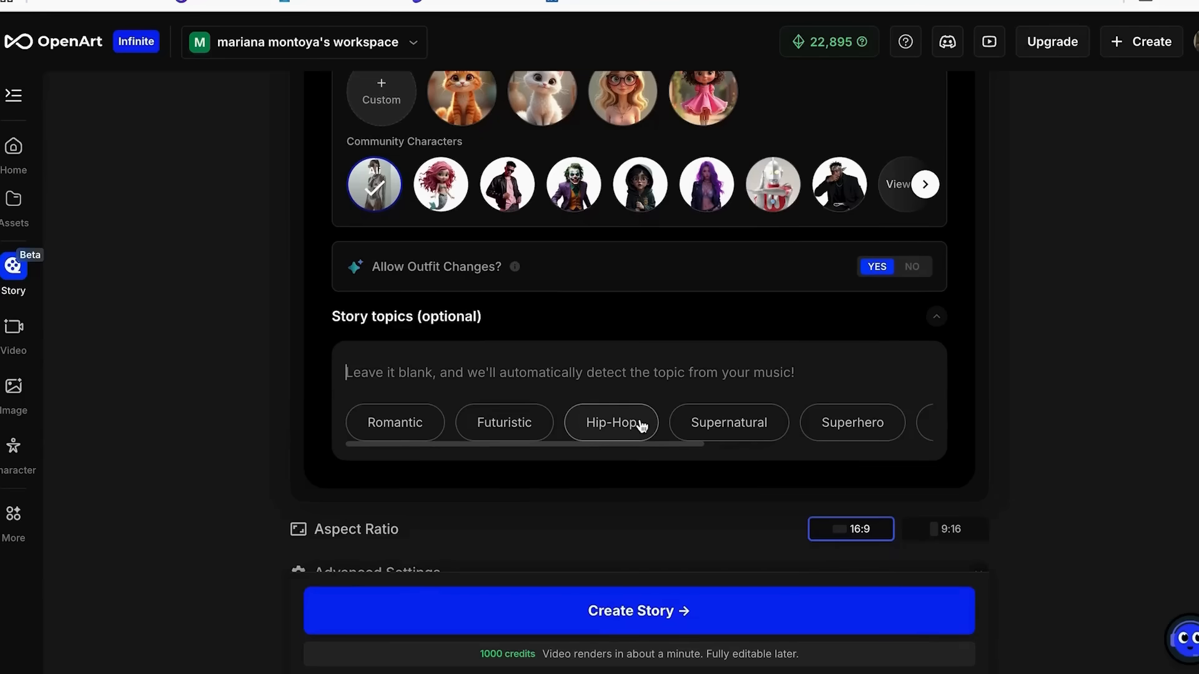
left_click(526, 430)
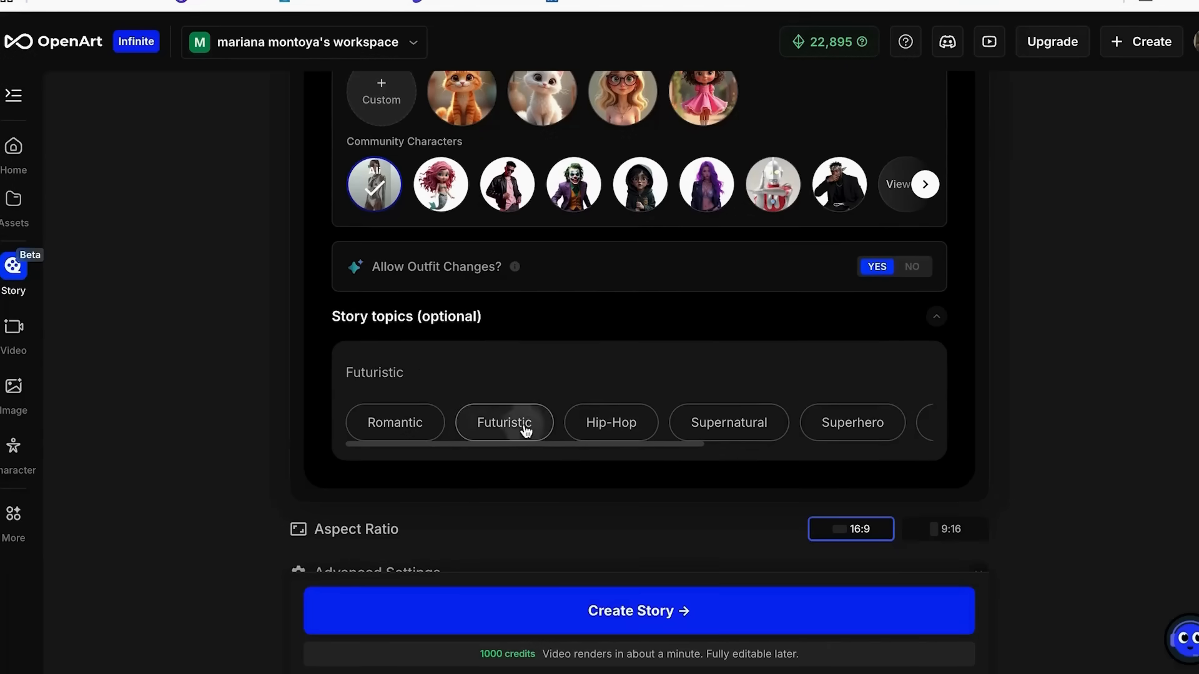
left_click(600, 428)
scroll(674, 428, "right", 2)
scroll(581, 446, "left", 2)
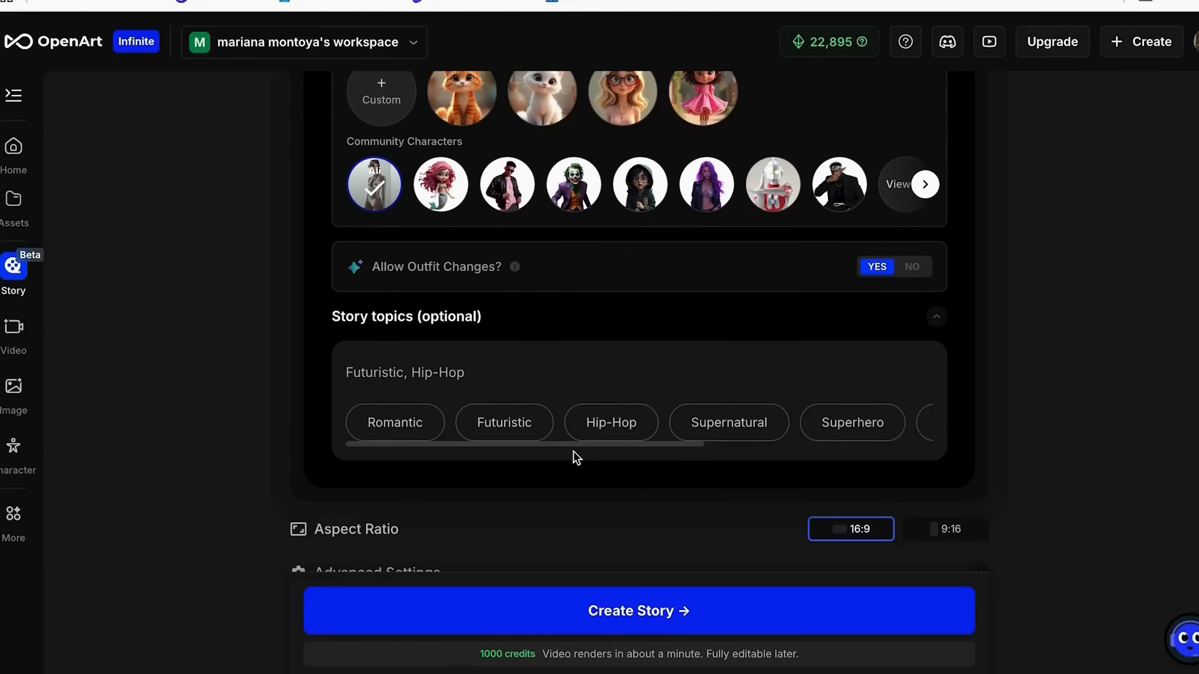
Set the story topic to "A girl who pursues her dreams from her bedroom to her first concert" and create the story.
left_click(650, 374)
scroll(650, 375, "down", 1)
type(",")
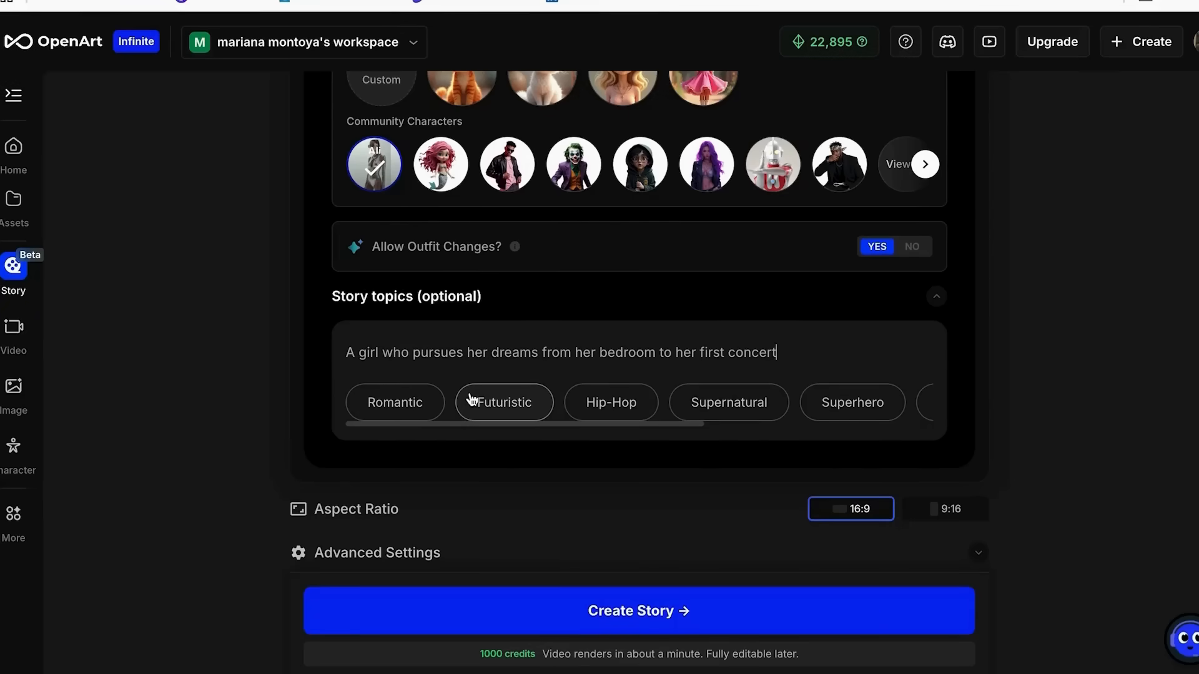
scroll(647, 473, "down", 1)
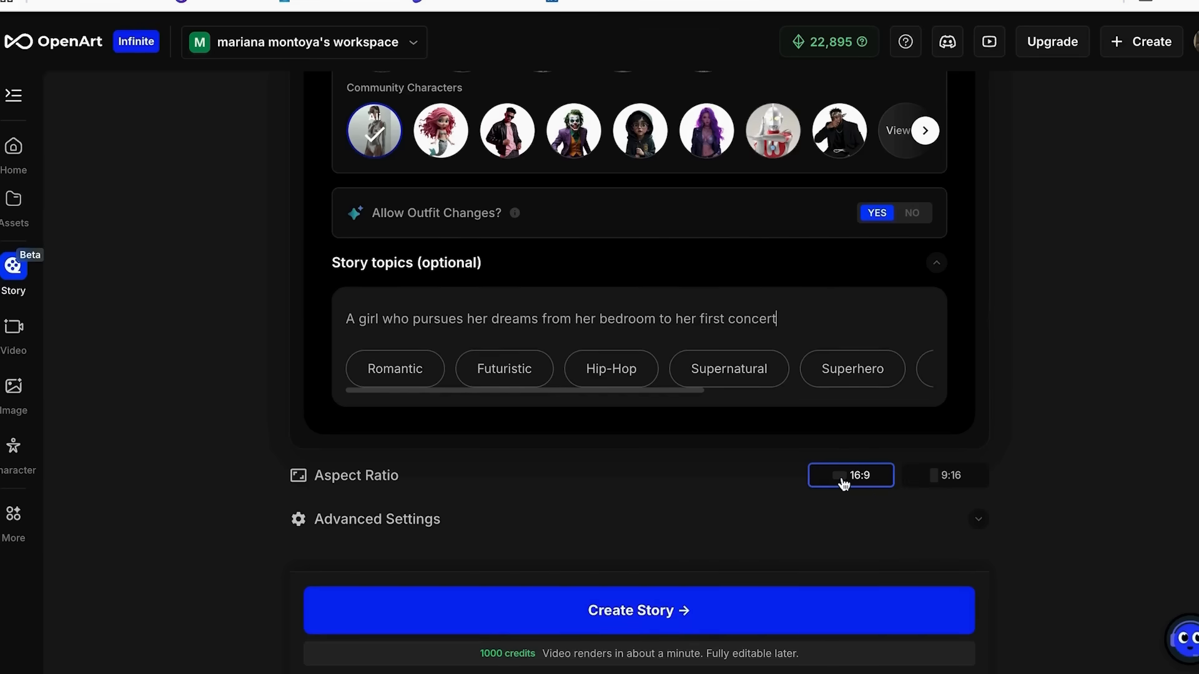
left_click(617, 610)
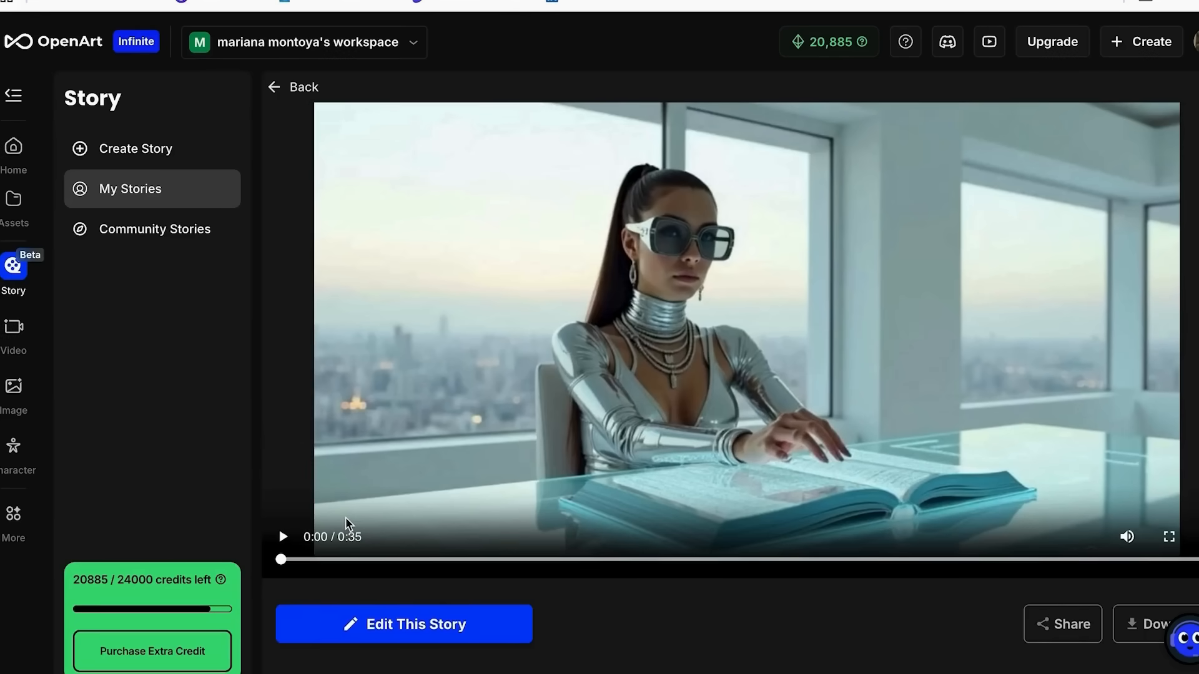
Raise the volume, play the generated story video and pause it near the end.
key("XF86AudioRaiseVolume")
left_click(284, 539)
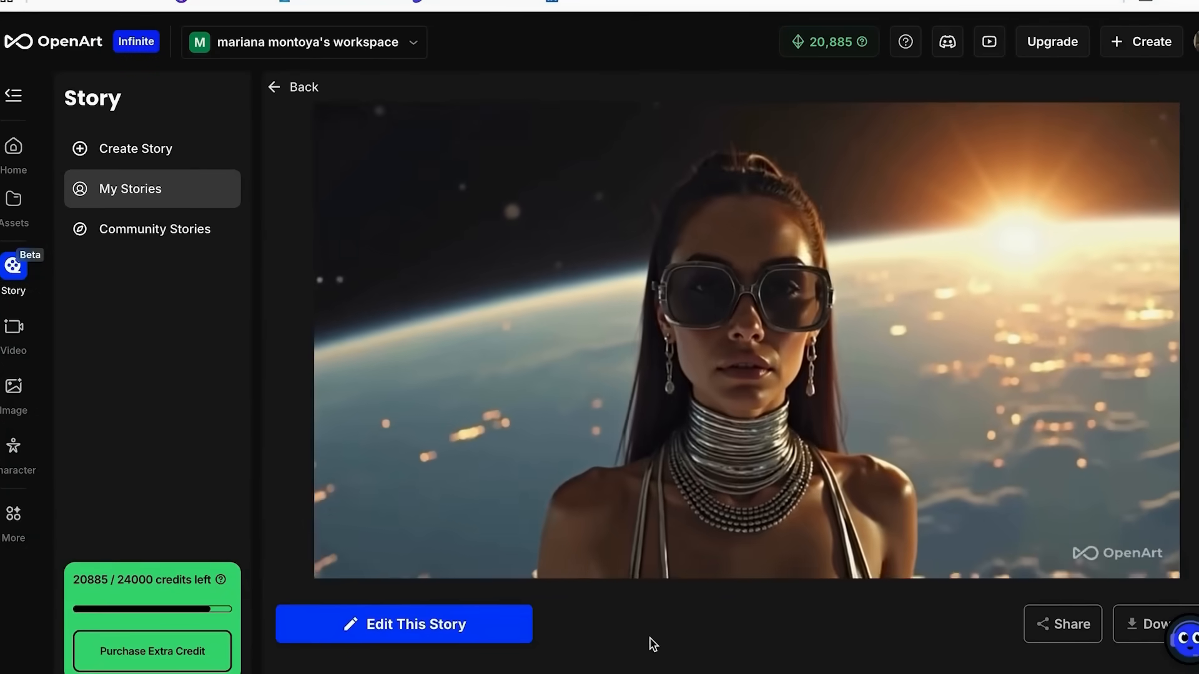
mouse_move(377, 510)
left_click(283, 539)
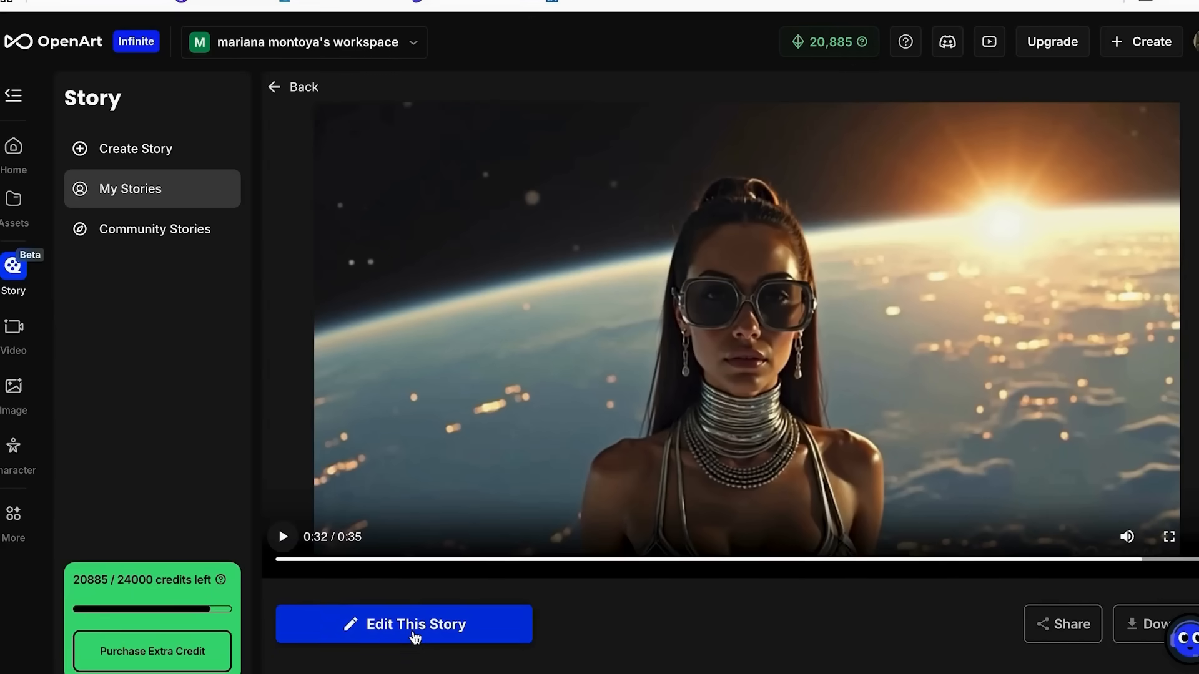
Open the story for editing and trim the second timeline clip, the holographic book, to 2.3 seconds.
left_click(395, 626)
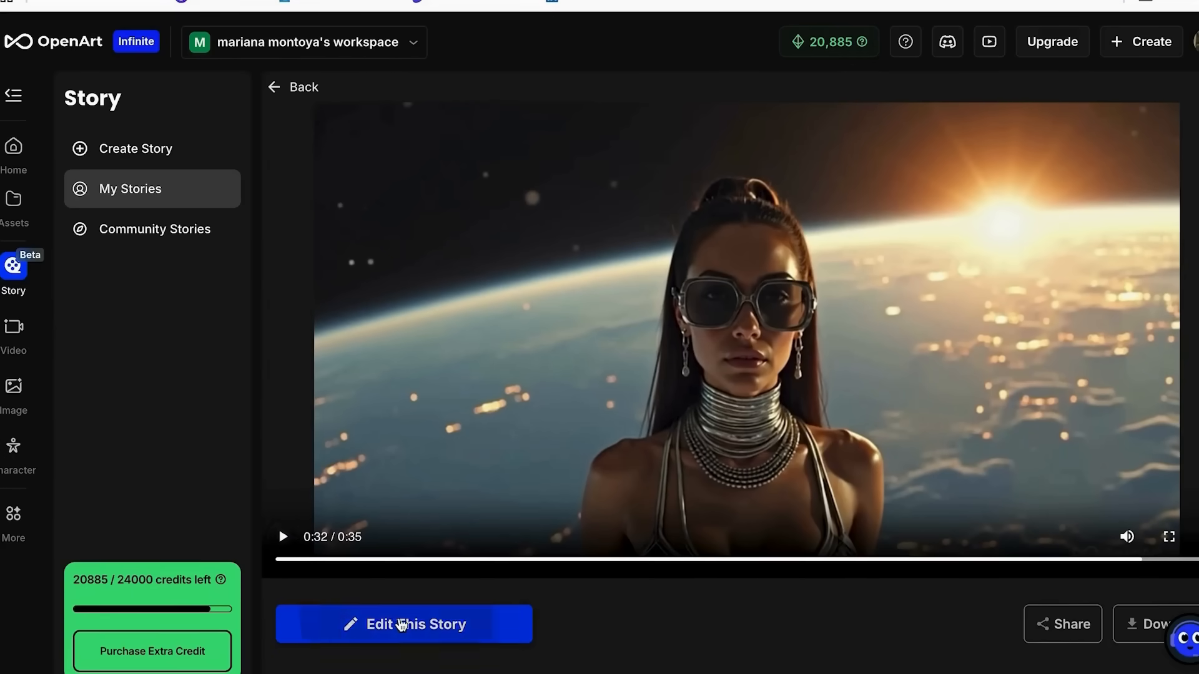
left_click_drag(754, 592, 649, 593)
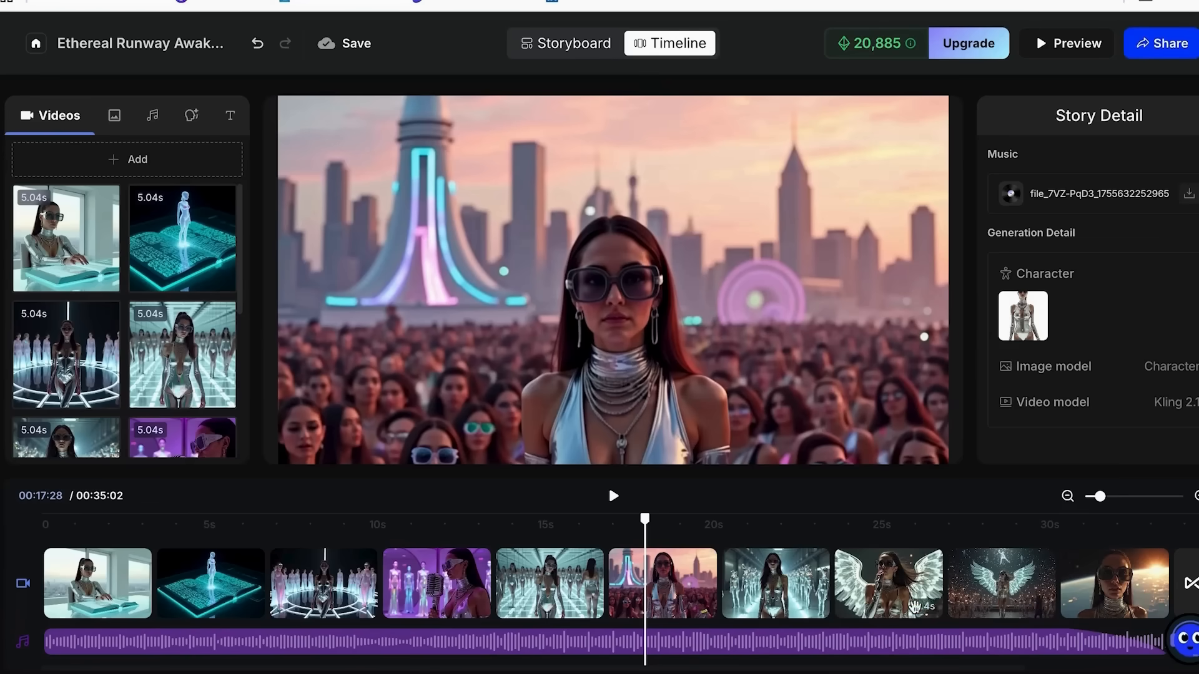
left_click(211, 592)
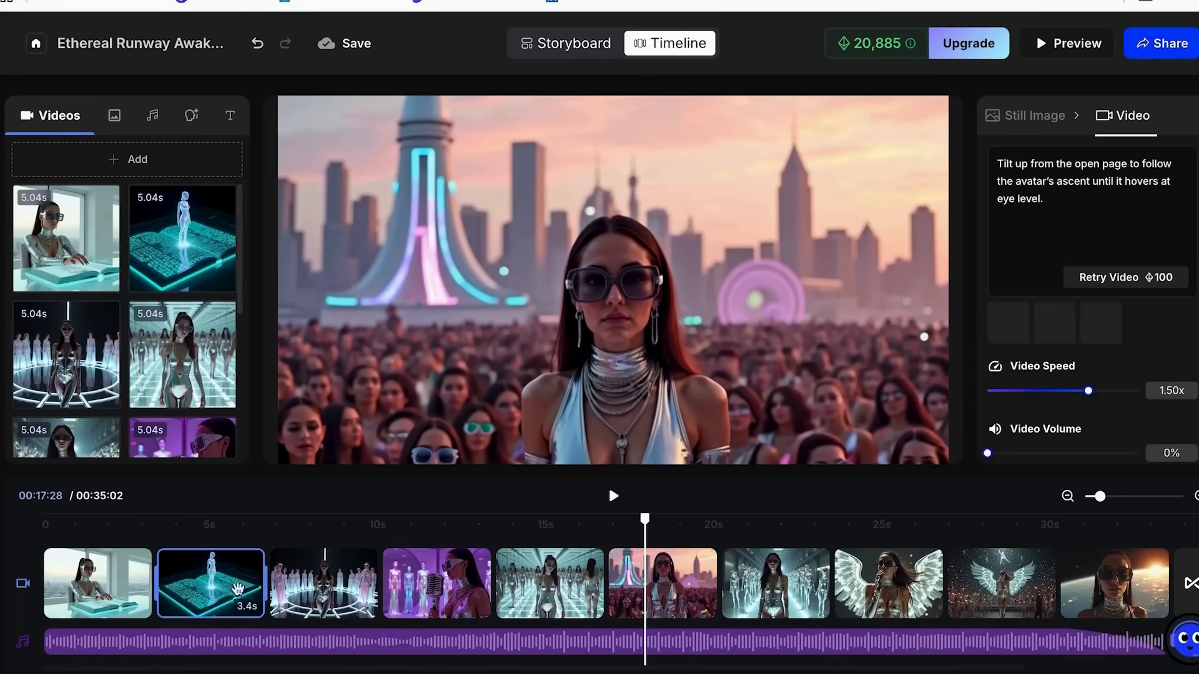
left_click_drag(265, 574, 236, 574)
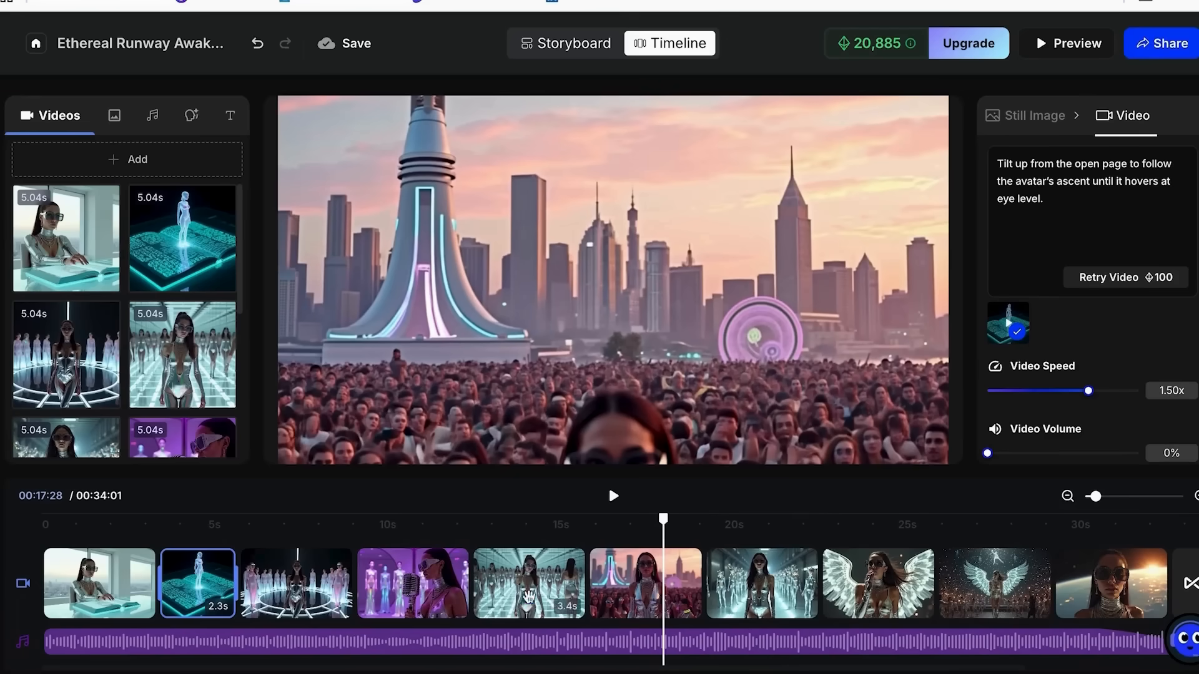
Trim the end of the third timeline clip, the woman surrounded by glowing avatars.
left_click(459, 584)
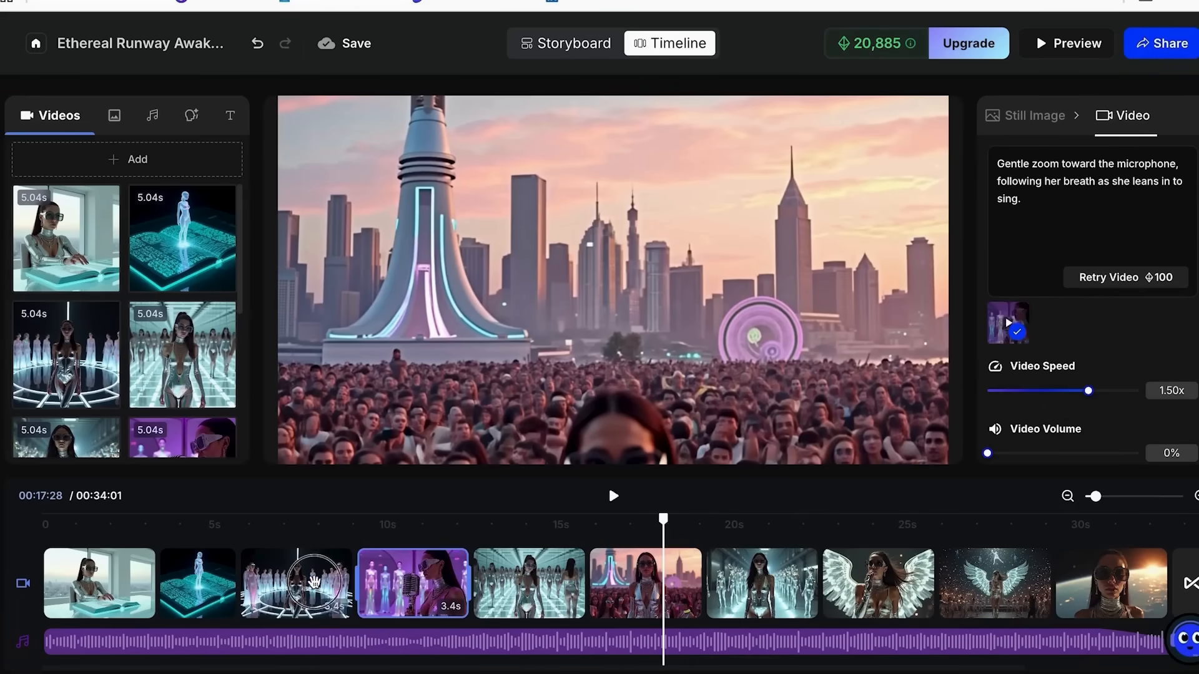
left_click(331, 584)
left_click_drag(349, 581, 335, 580)
Check the mirrored-corridor clip on the timeline, then replace scene 5's still-image prompt in the storyboard with the version where the avatar begins to dance.
left_click(532, 582)
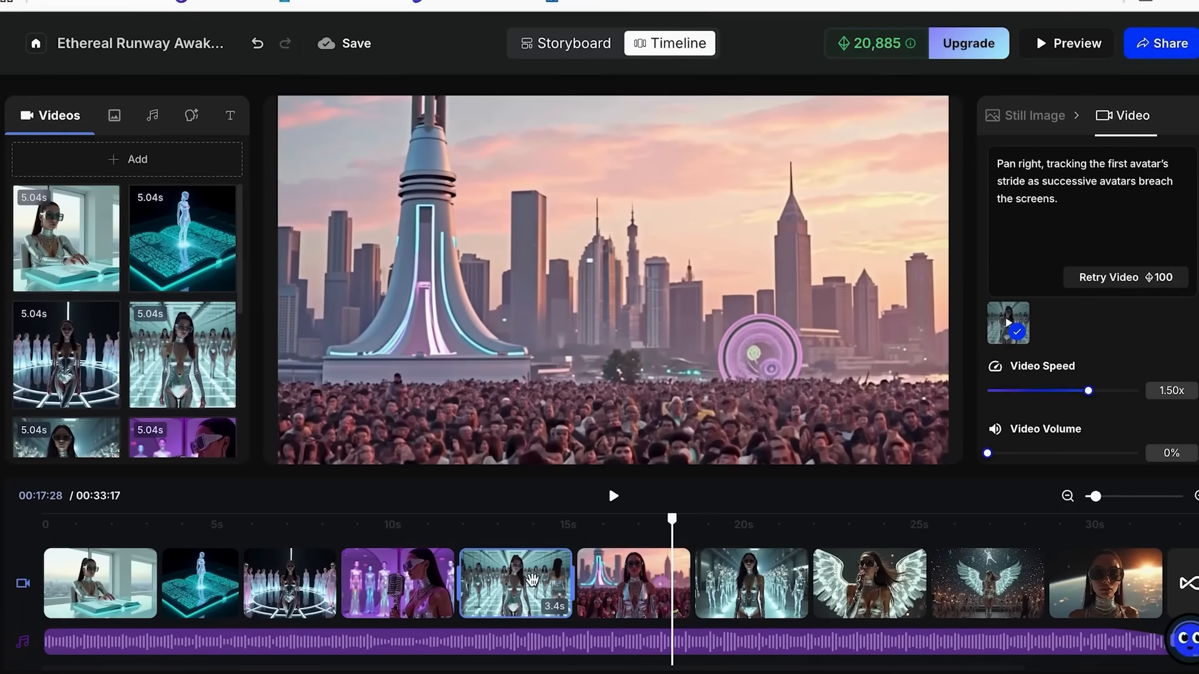
left_click(518, 525)
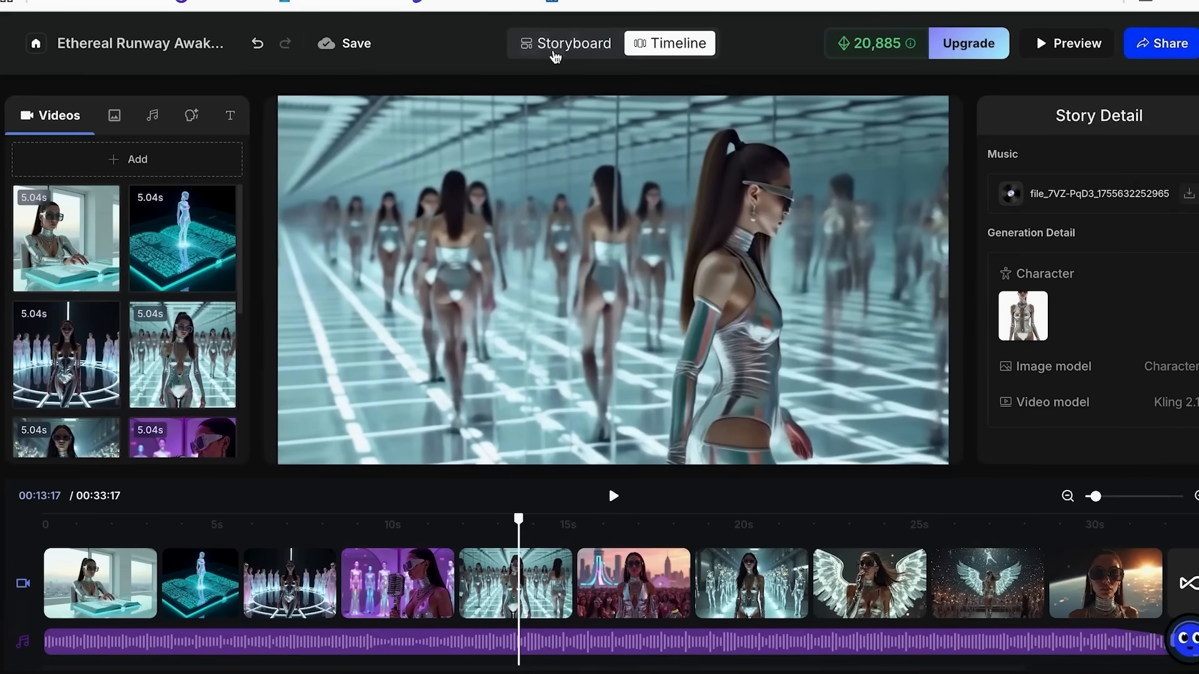
left_click(565, 44)
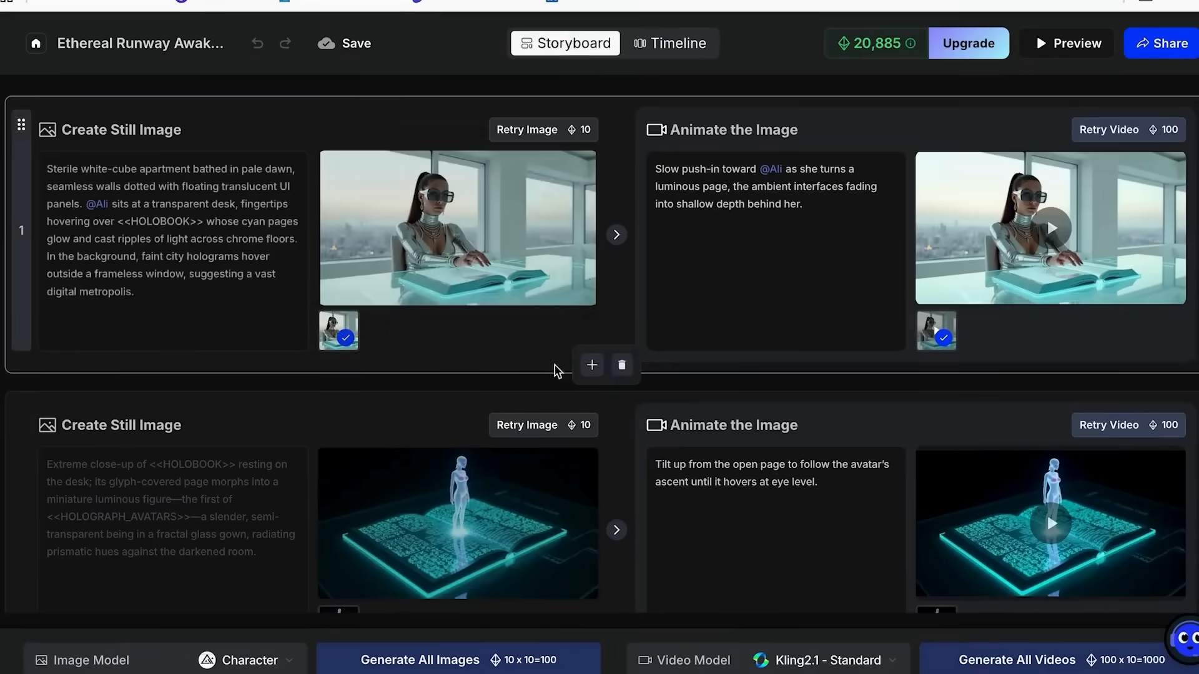
scroll(543, 475, "down", 10)
scroll(540, 513, "down", 5)
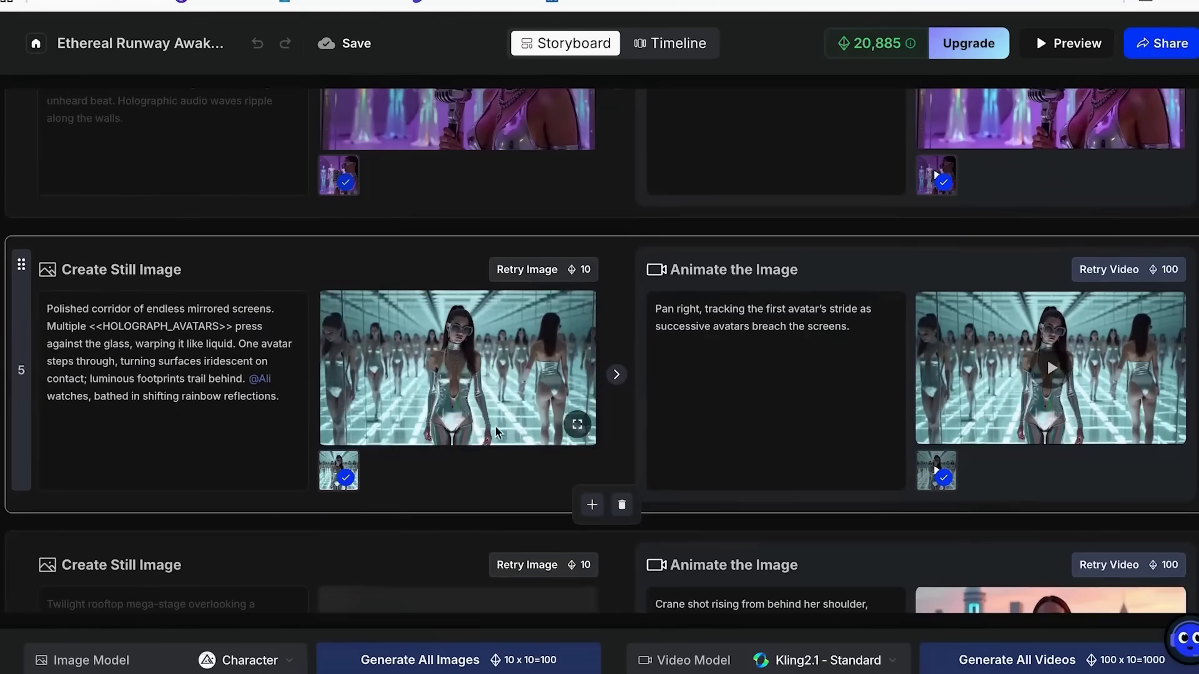
scroll(874, 404, "down", 1)
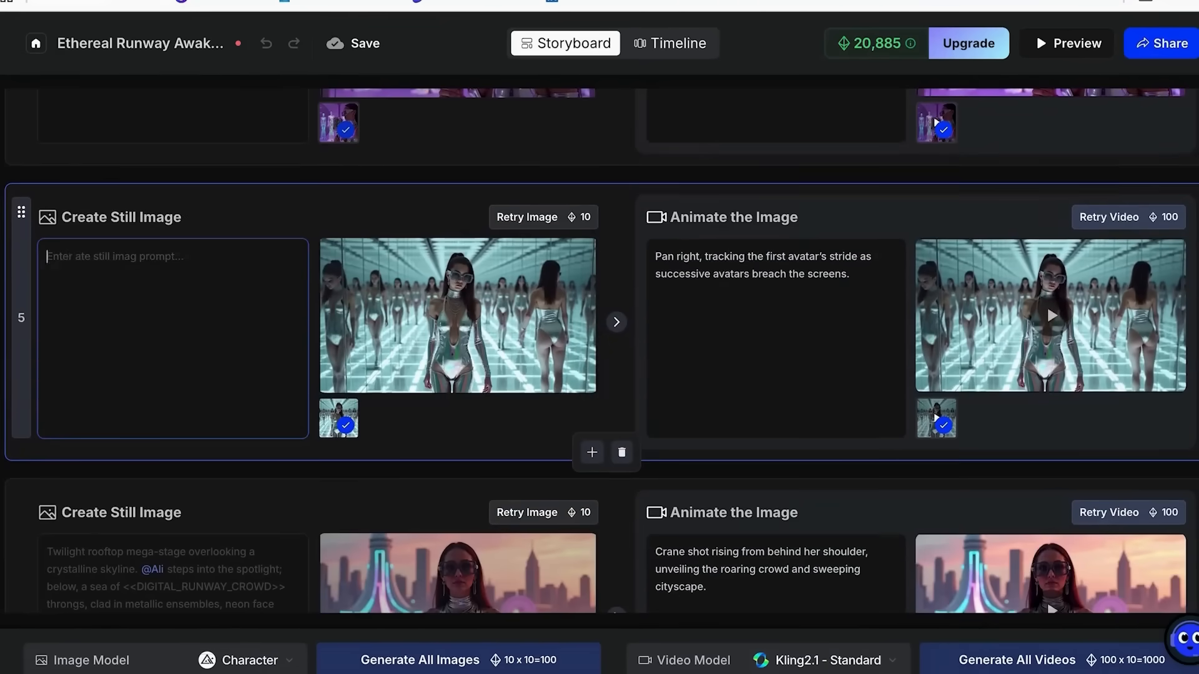
type("Polished corridor of endless mirrored screens. Multiple <<HOLOGRAPH_AVATARS>> press against the glass, warping it like liquid. One avatar steps through and begins to dance, each movement making the surfaces shimmer and ripple; luminous footprints trail behind with every spin and leap. watches, bathed in shifting rainbow reflections.")
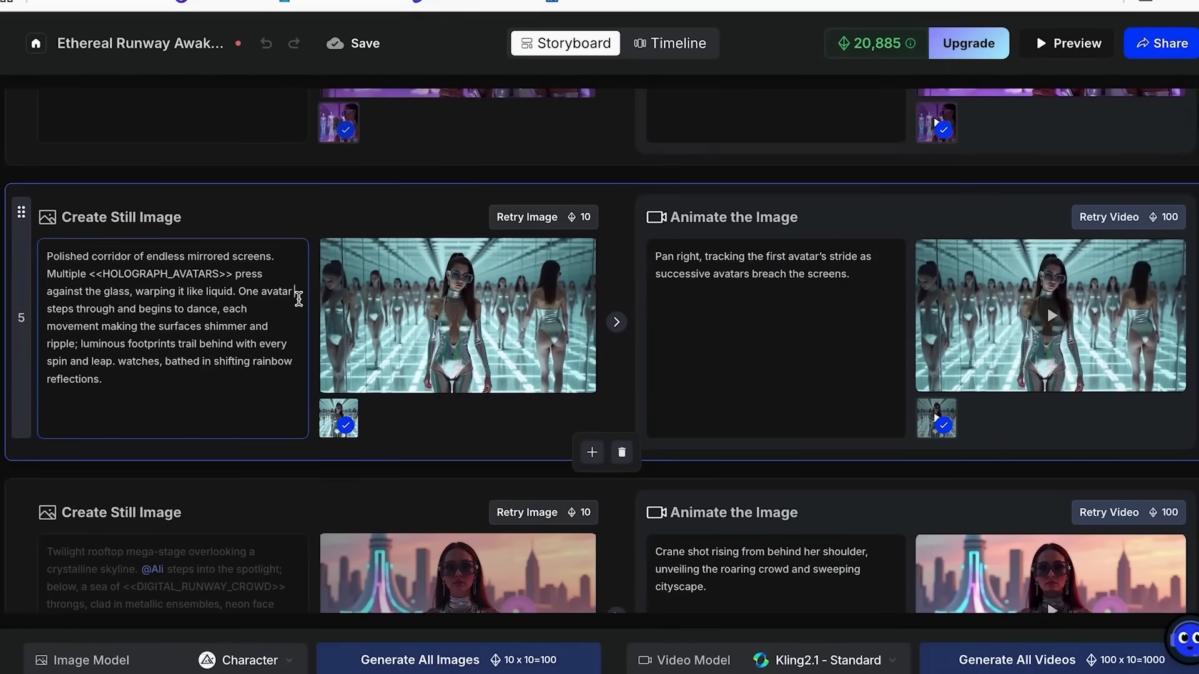
left_click(299, 300)
type("@")
left_click(315, 326)
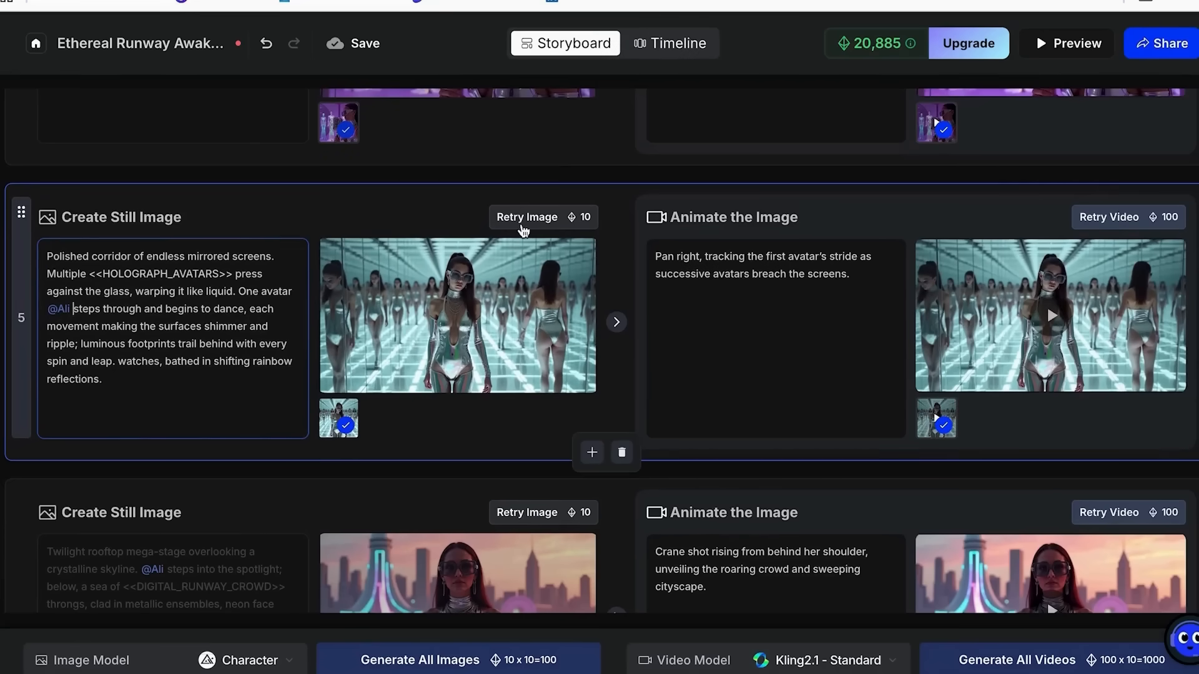
left_click(522, 222)
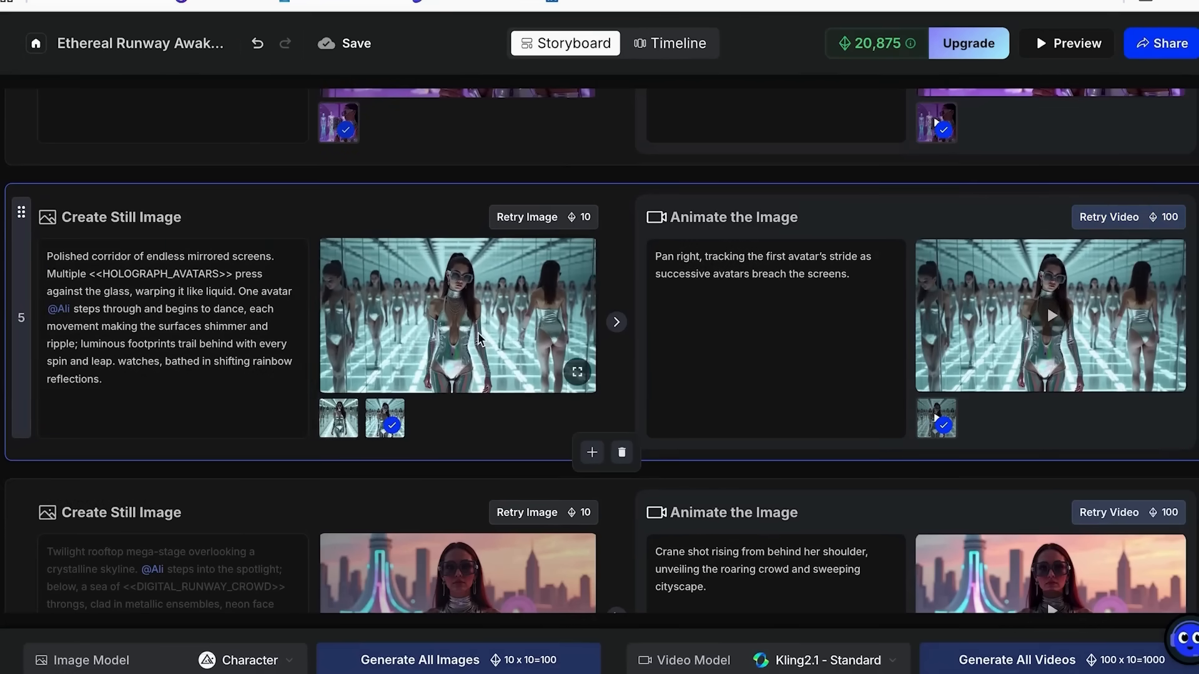
left_click(346, 427)
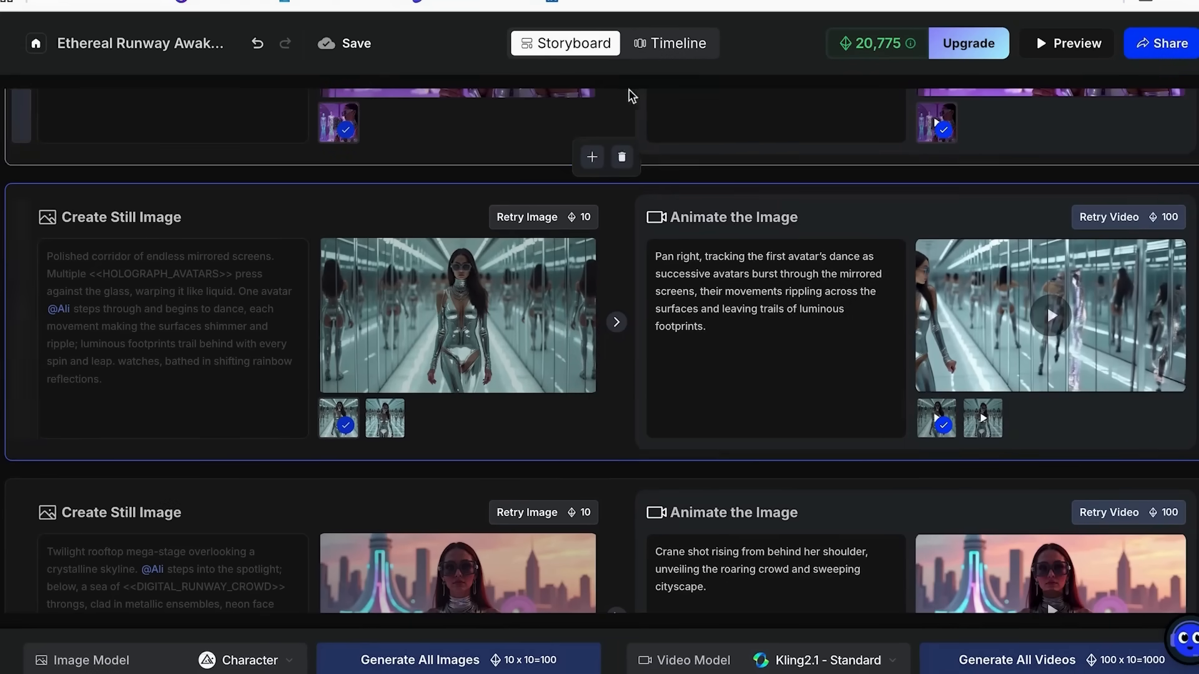
Return to the timeline to check the dancing clip, then open the full video preview and close it.
left_click(674, 45)
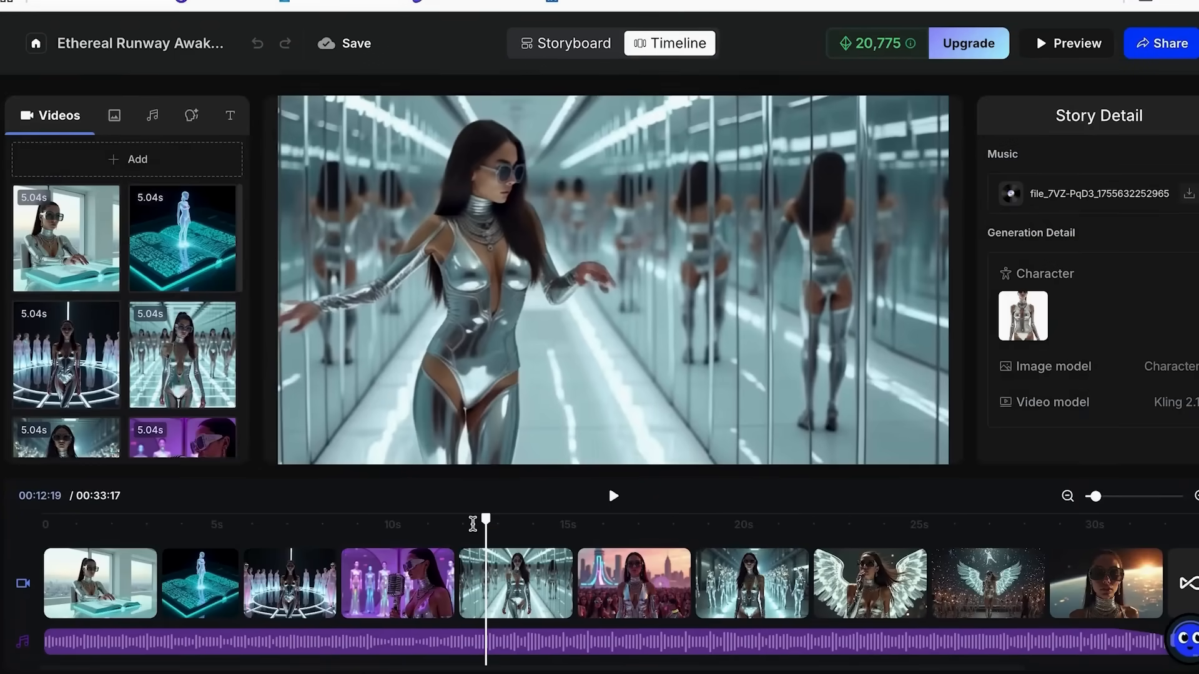
left_click(1069, 43)
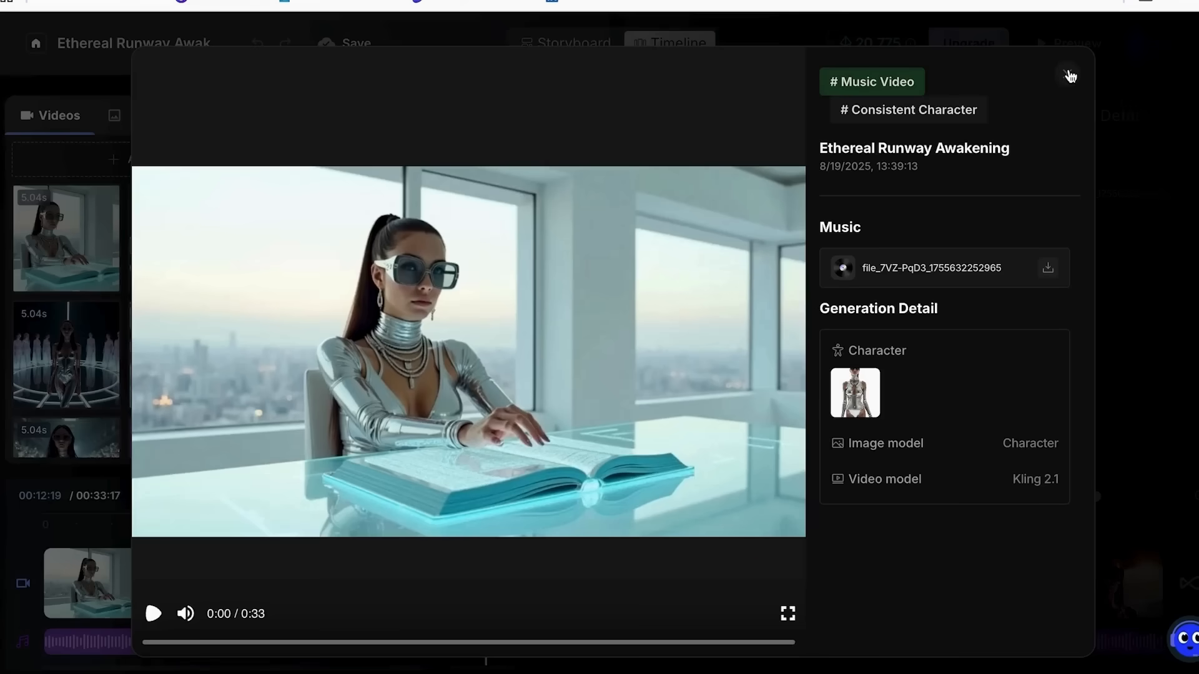
left_click(1070, 75)
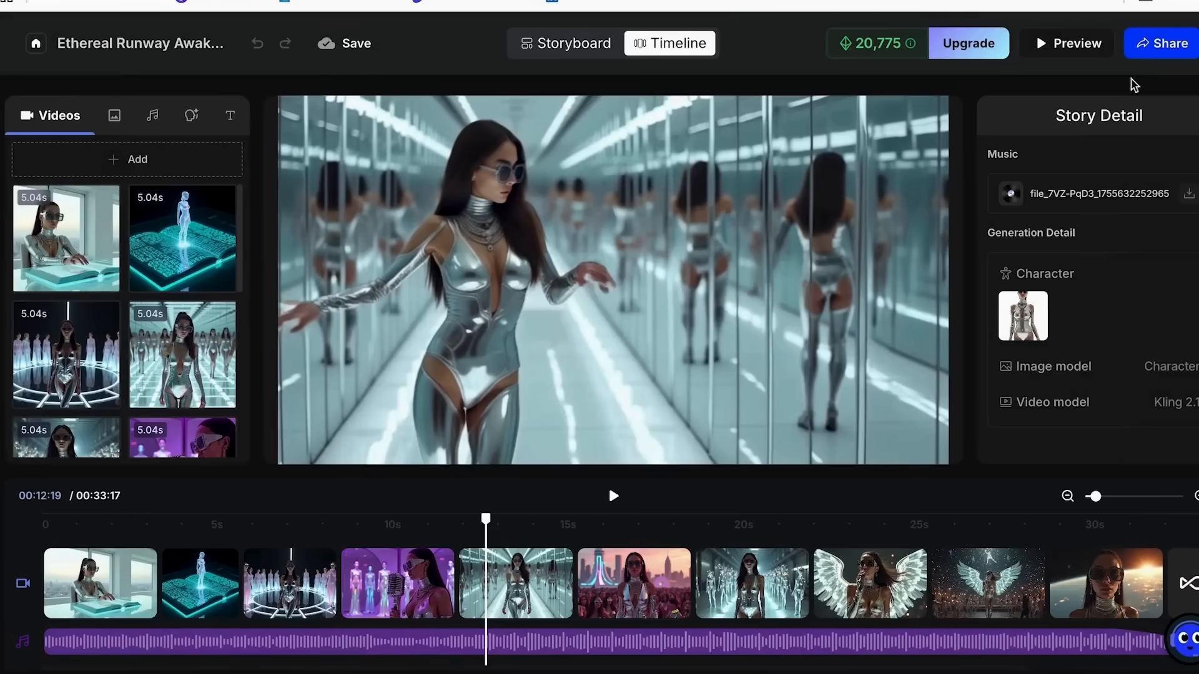
Open the download options with the last export's preview and return to the main sharing options.
left_click(1146, 41)
left_click(1134, 180)
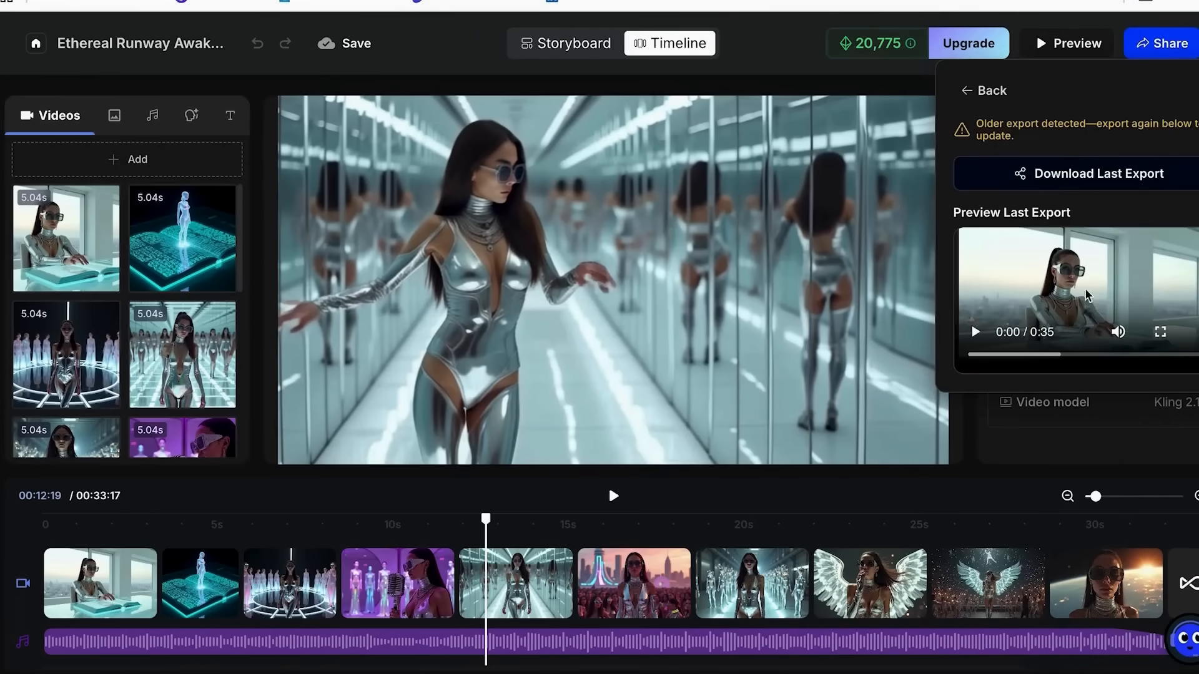
left_click(969, 90)
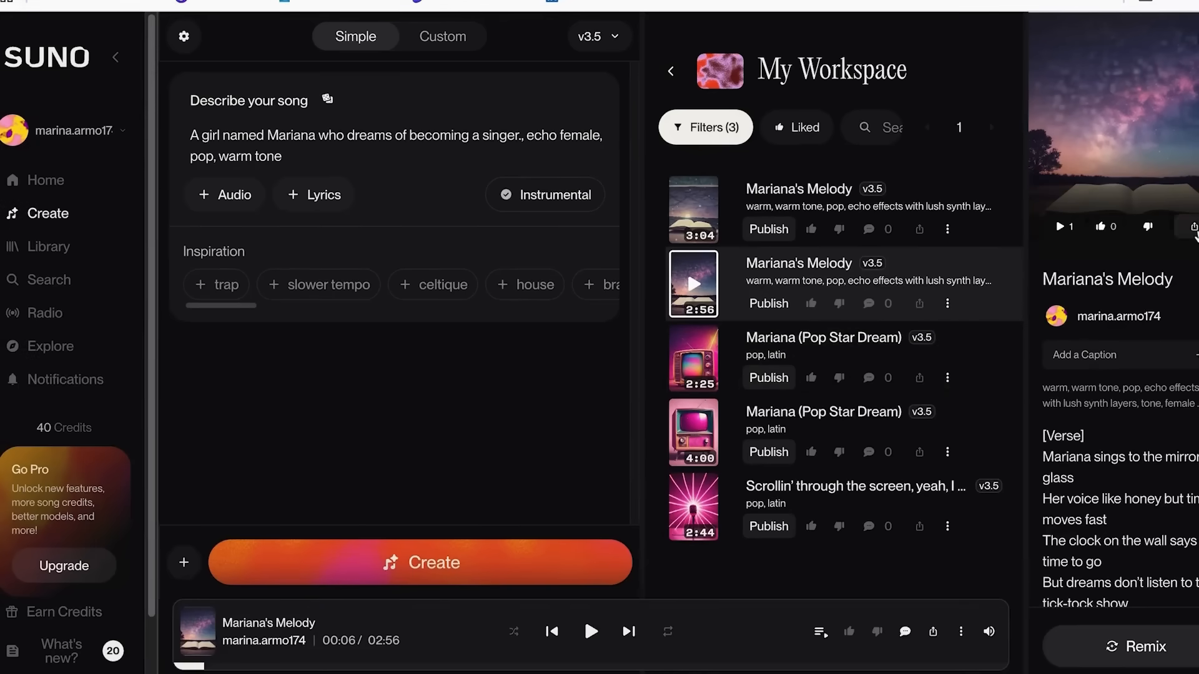
Copy the link of the 2:56 version of Mariana's Melody in Suno, switch to OpenArt and import it as the Suno music link.
left_click(1192, 227)
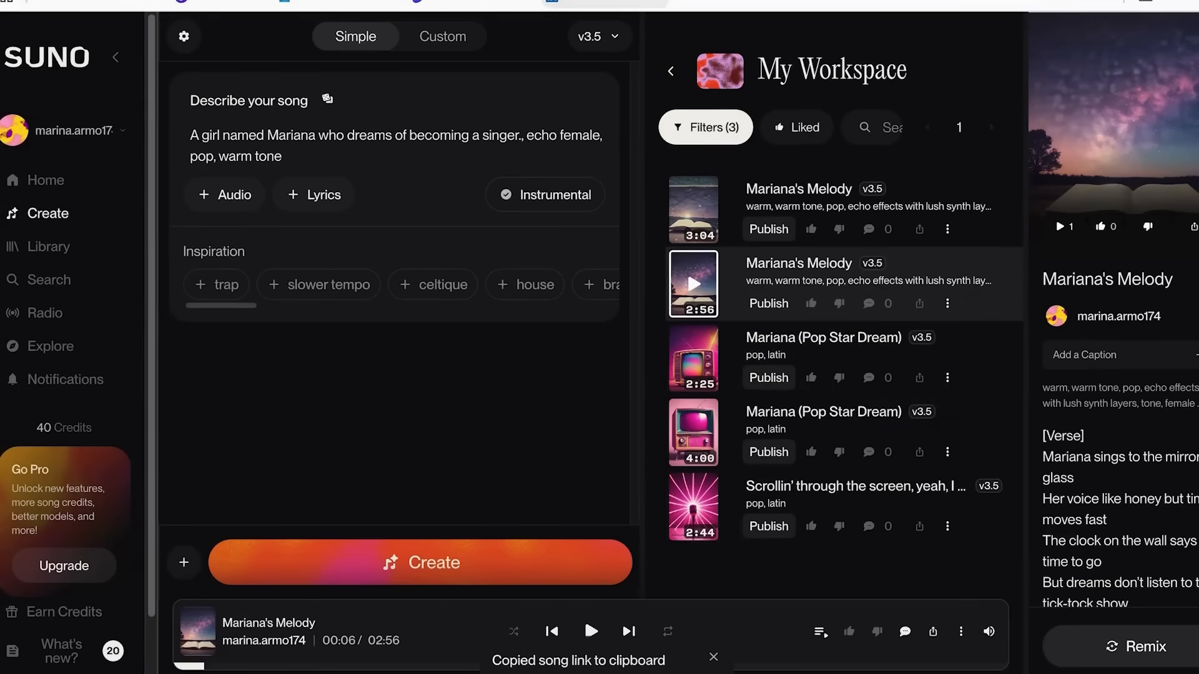
left_click(562, 5)
left_click(519, 405)
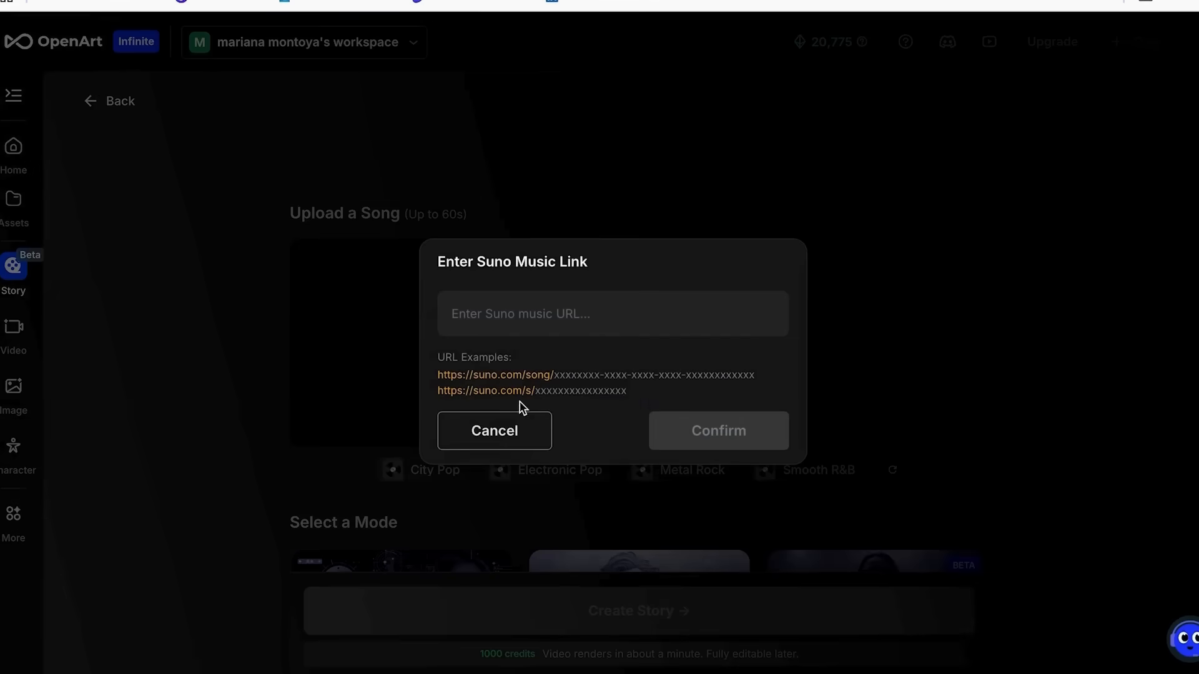
left_click(524, 319)
key("ctrl+v")
left_click(737, 422)
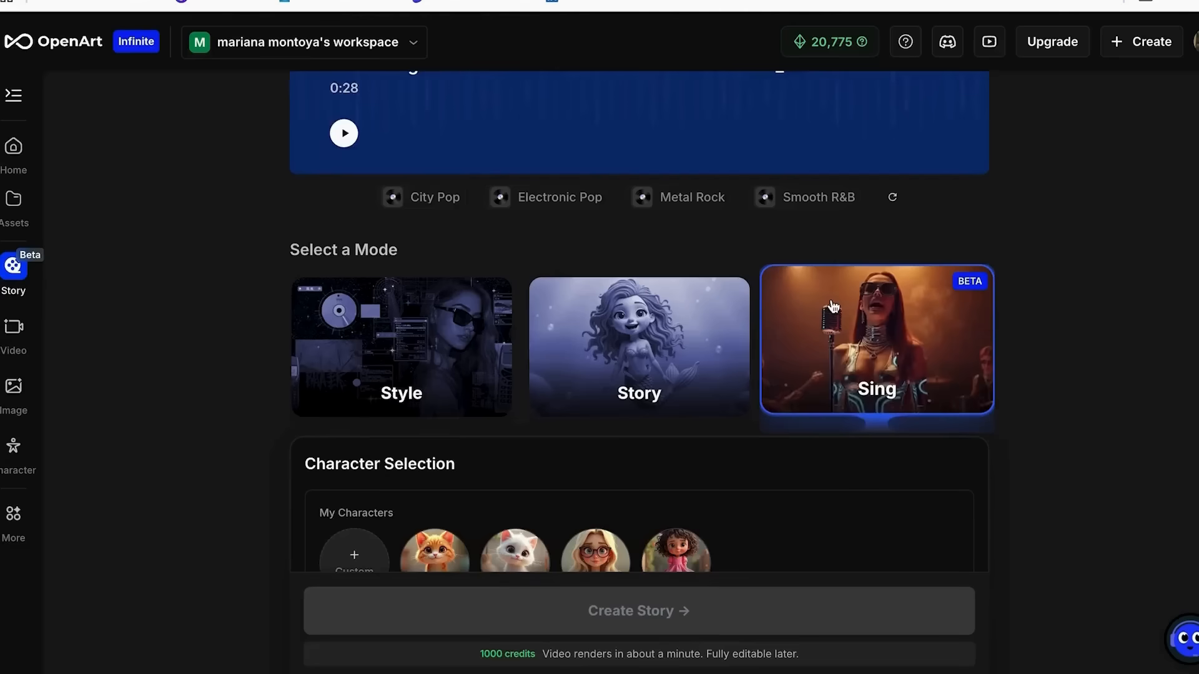
Use the Sing mode for the music video and choose Yuki from the full list of community characters.
scroll(871, 367, "down", 1)
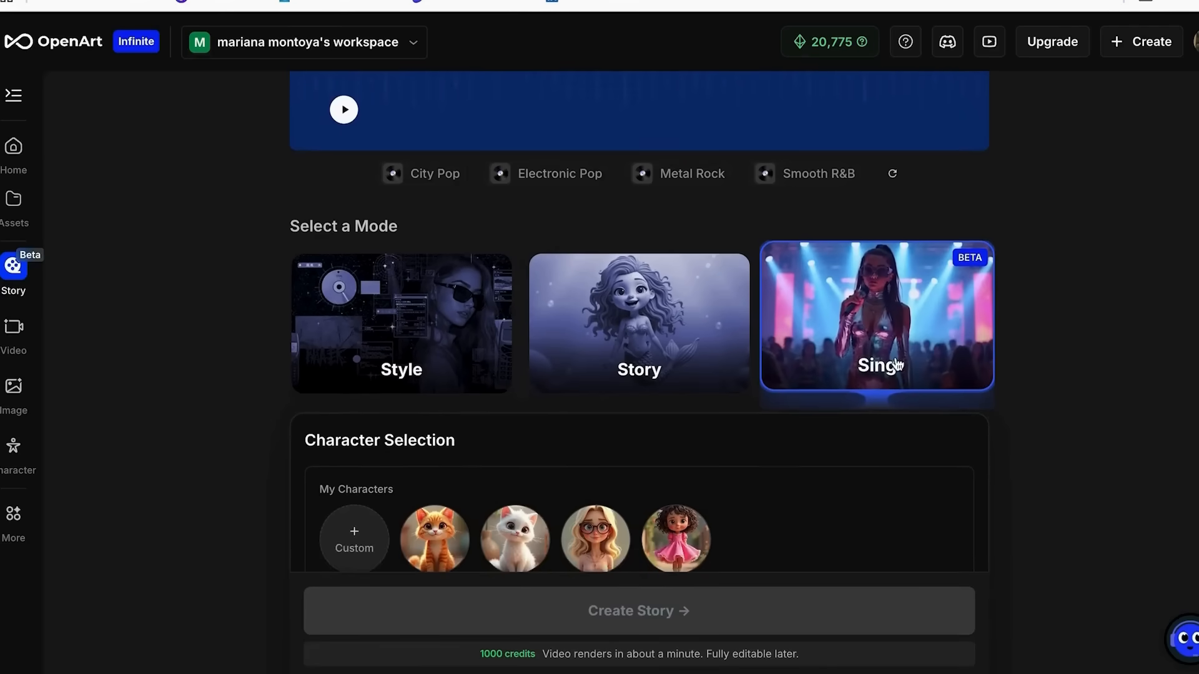
scroll(823, 397, "down", 1)
scroll(831, 367, "down", 4)
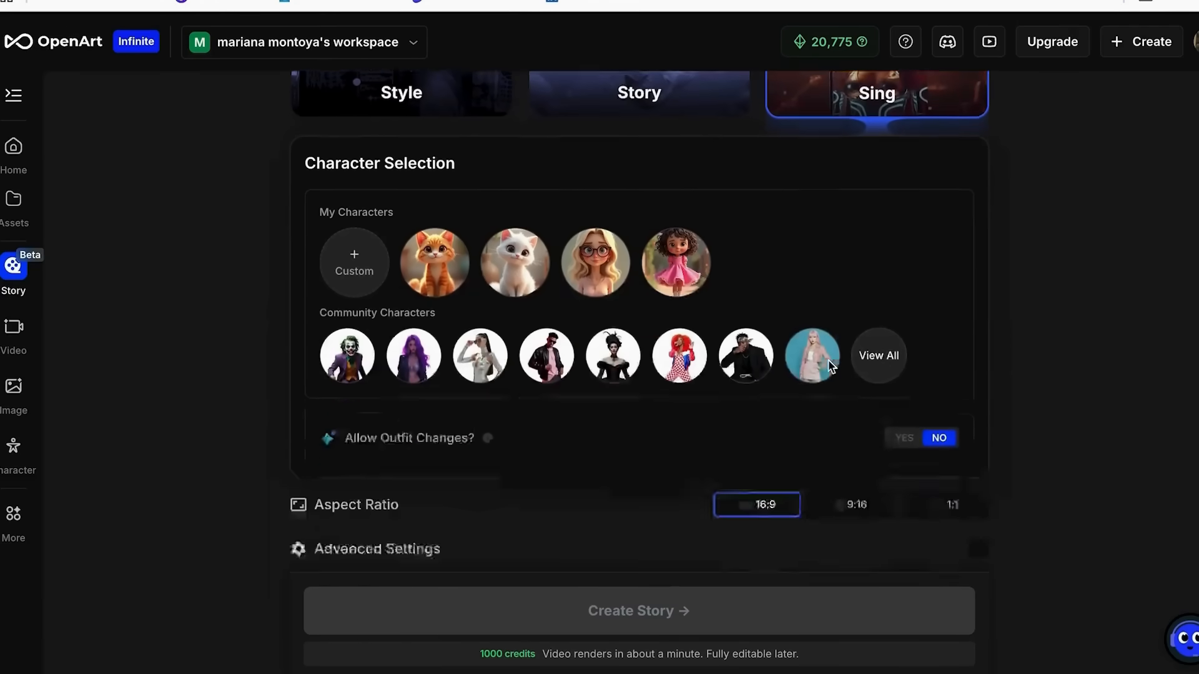
mouse_move(602, 322)
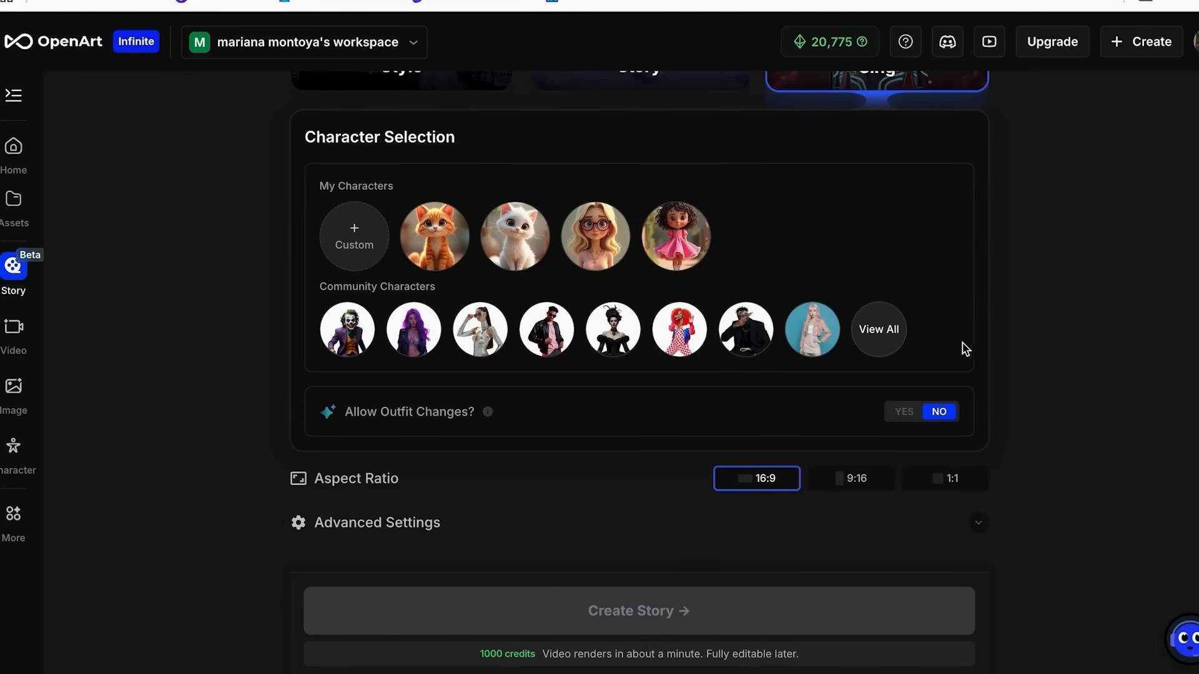
left_click(880, 329)
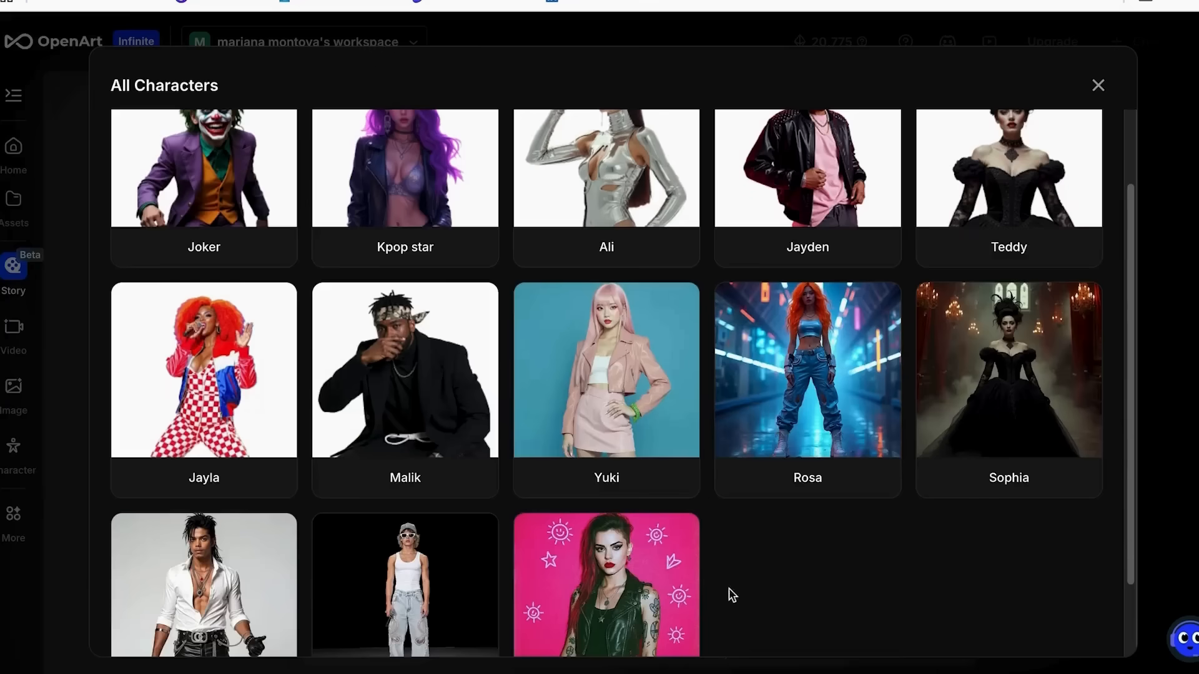
left_click(615, 382)
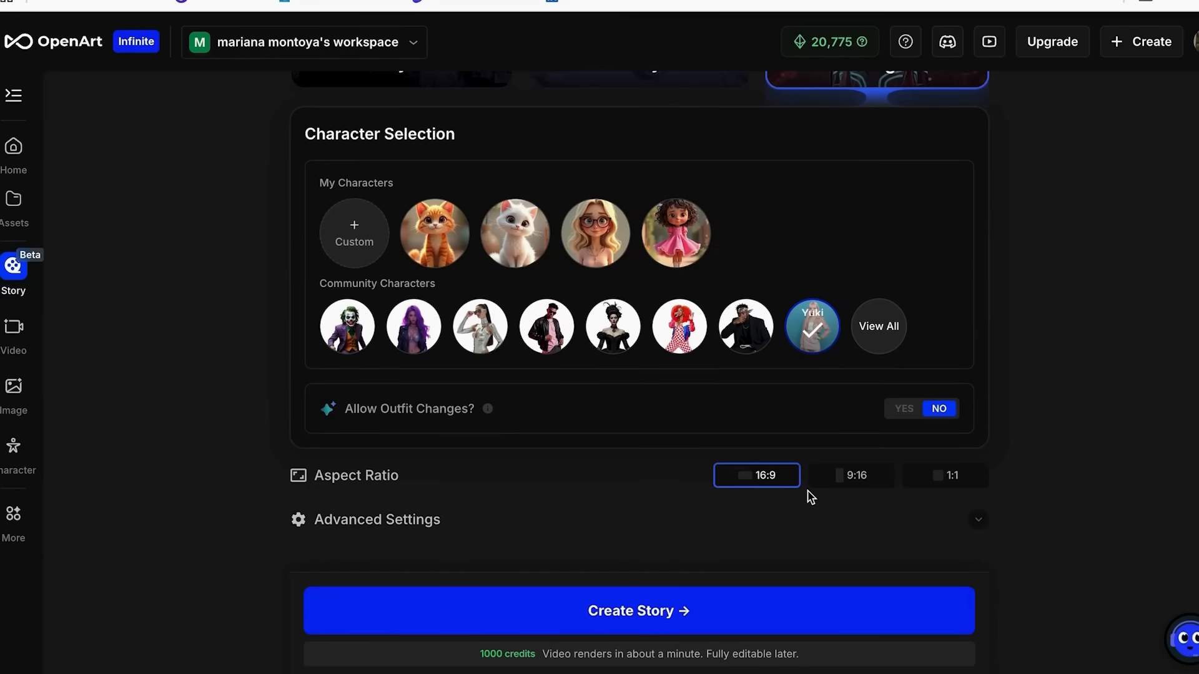
Set the aspect ratio to 9:16 and create the story.
left_click(840, 476)
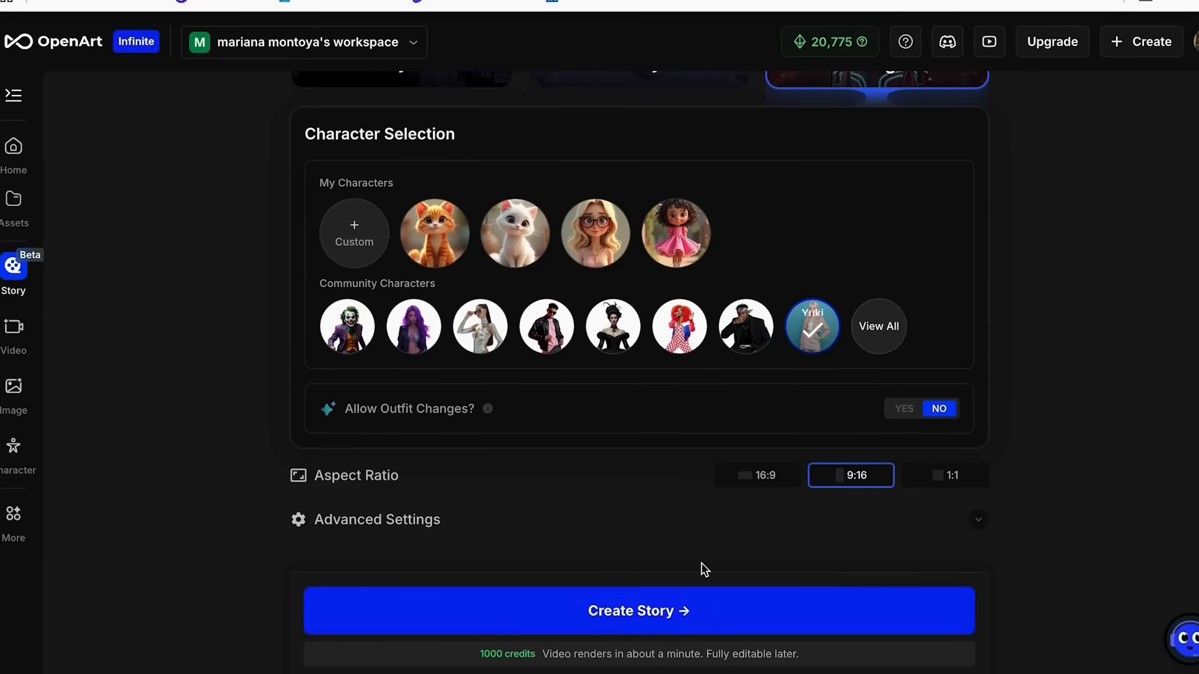
scroll(687, 499, "up", 1)
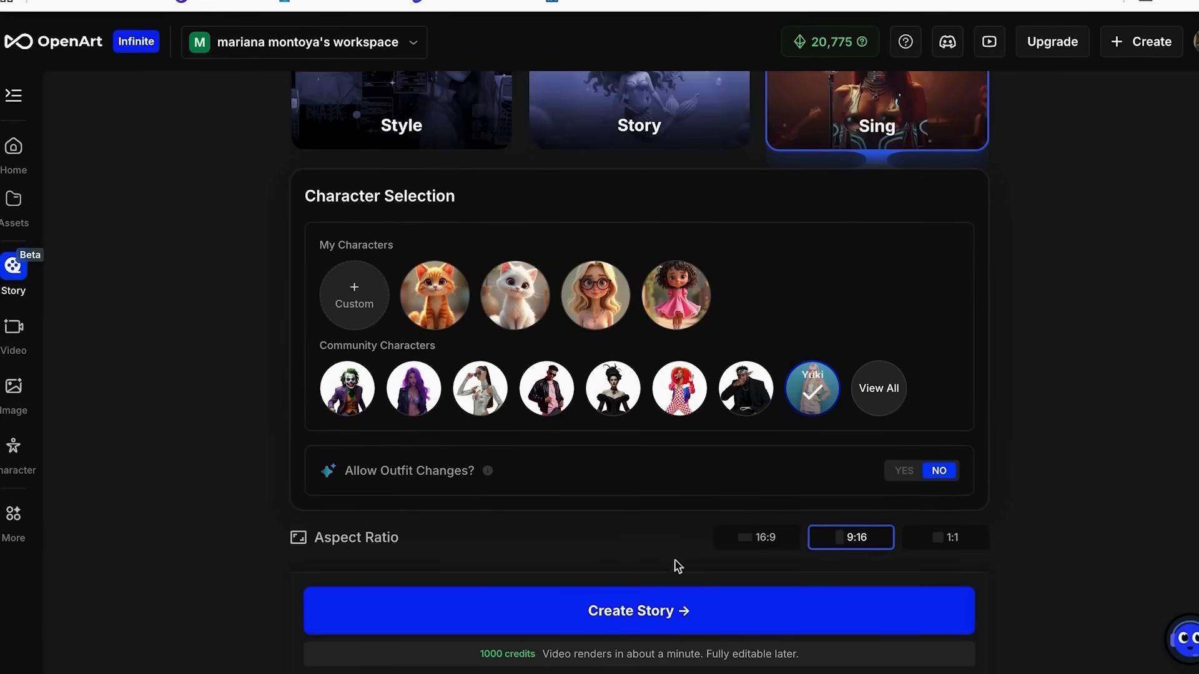
left_click(680, 621)
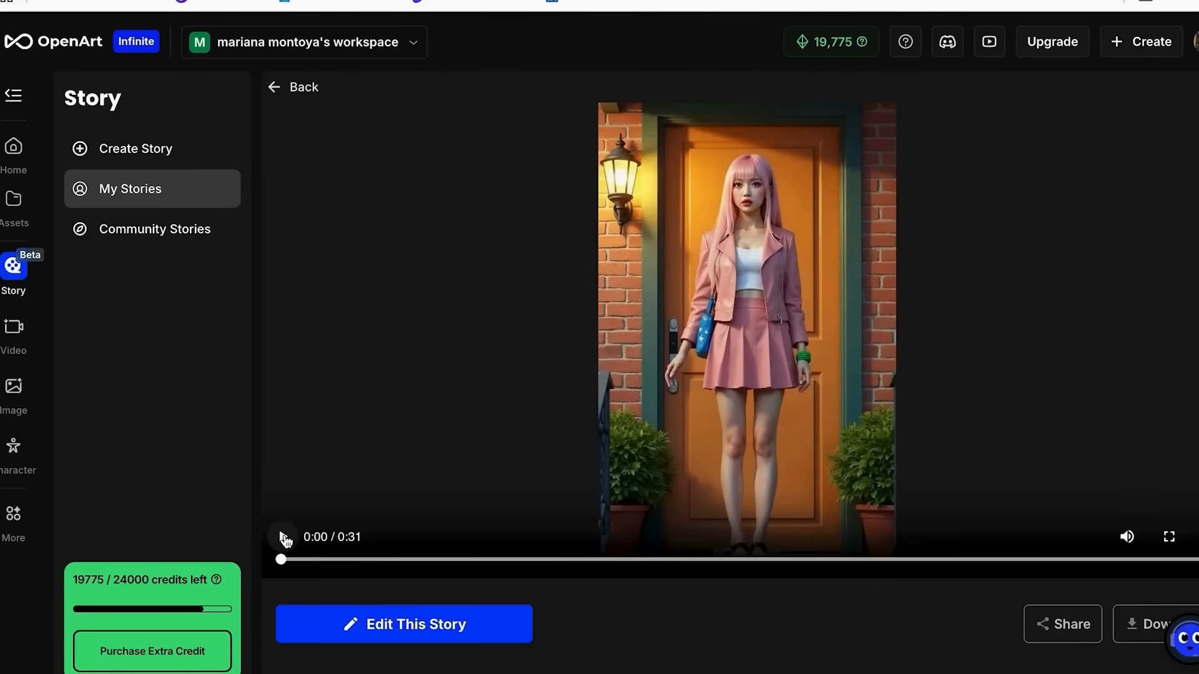
Play the generated vertical singing video of Yuki to review it.
left_click(284, 537)
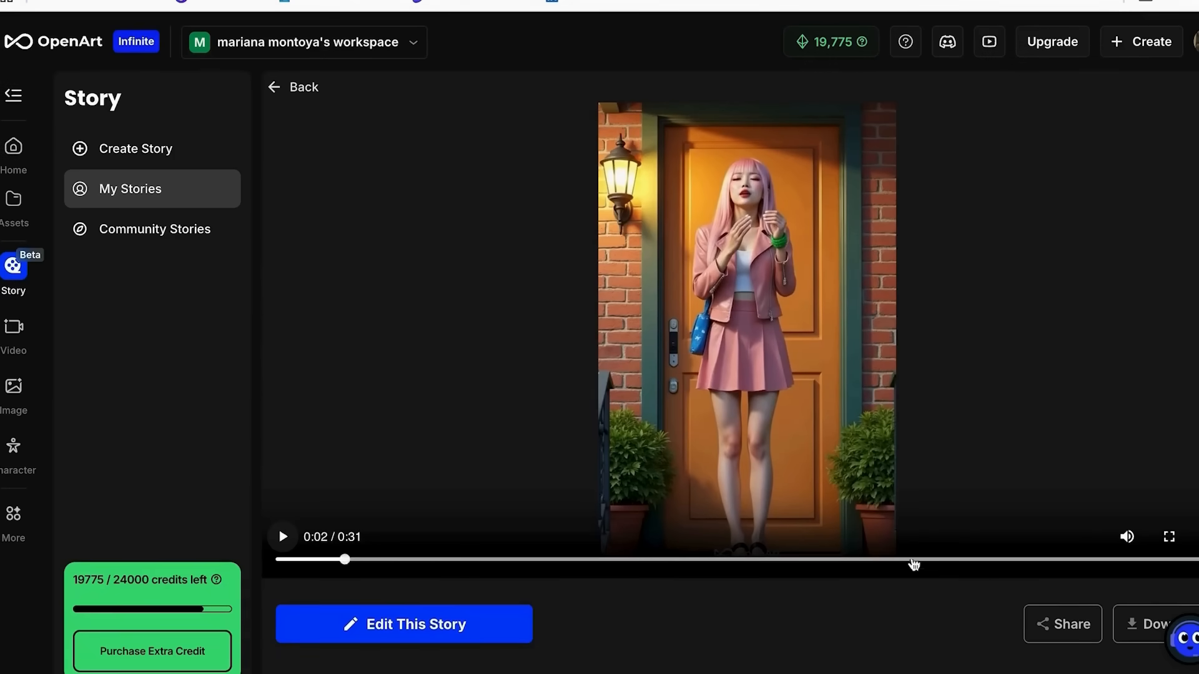
left_click(1198, 537)
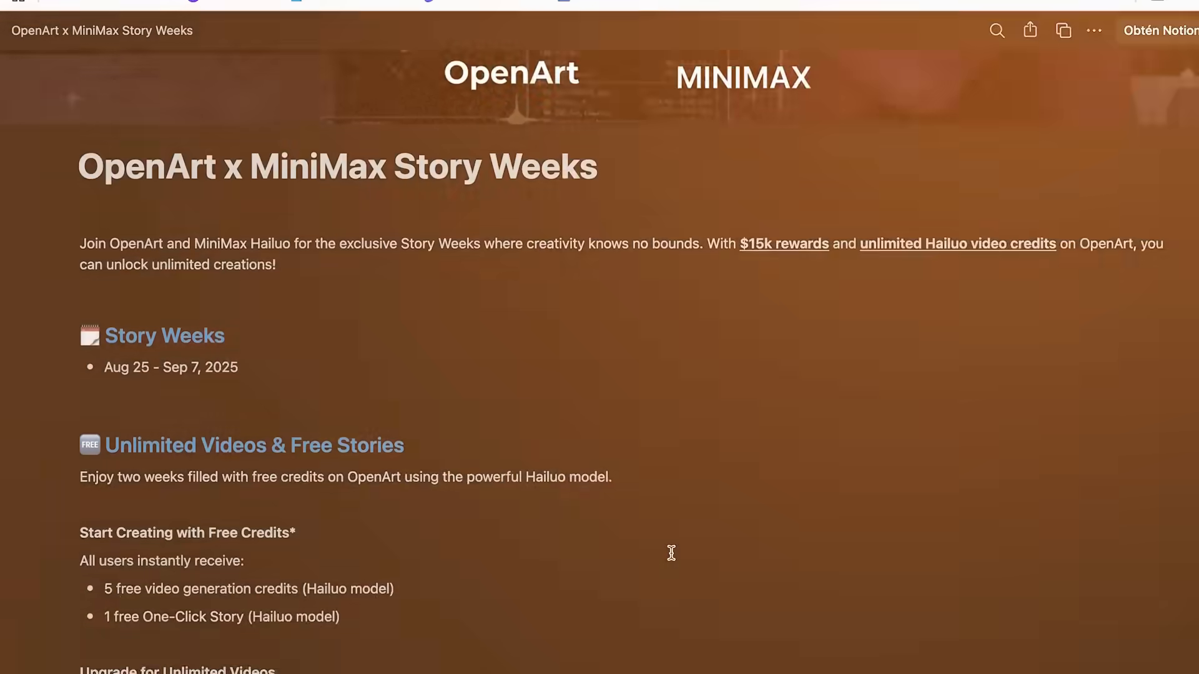
Read through the OpenArt x MiniMax Story Weeks page, covering the free credits, contest prize categories, enrollment steps and submission instructions.
scroll(671, 553, "down", 5)
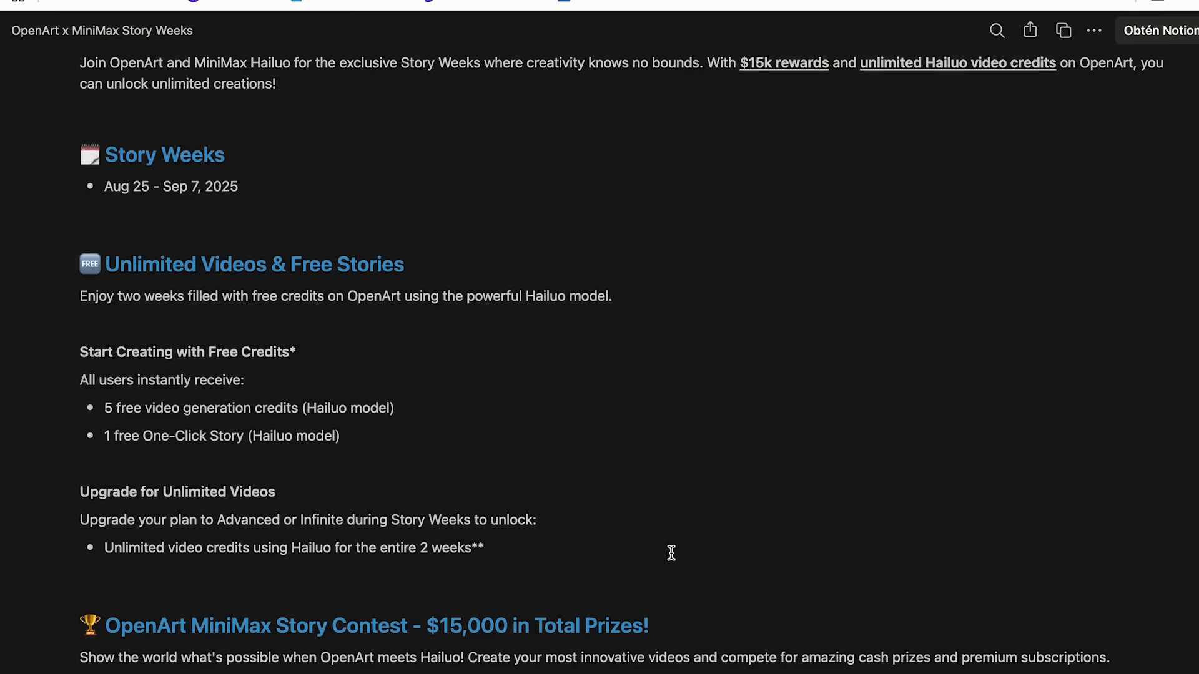
scroll(671, 553, "down", 10)
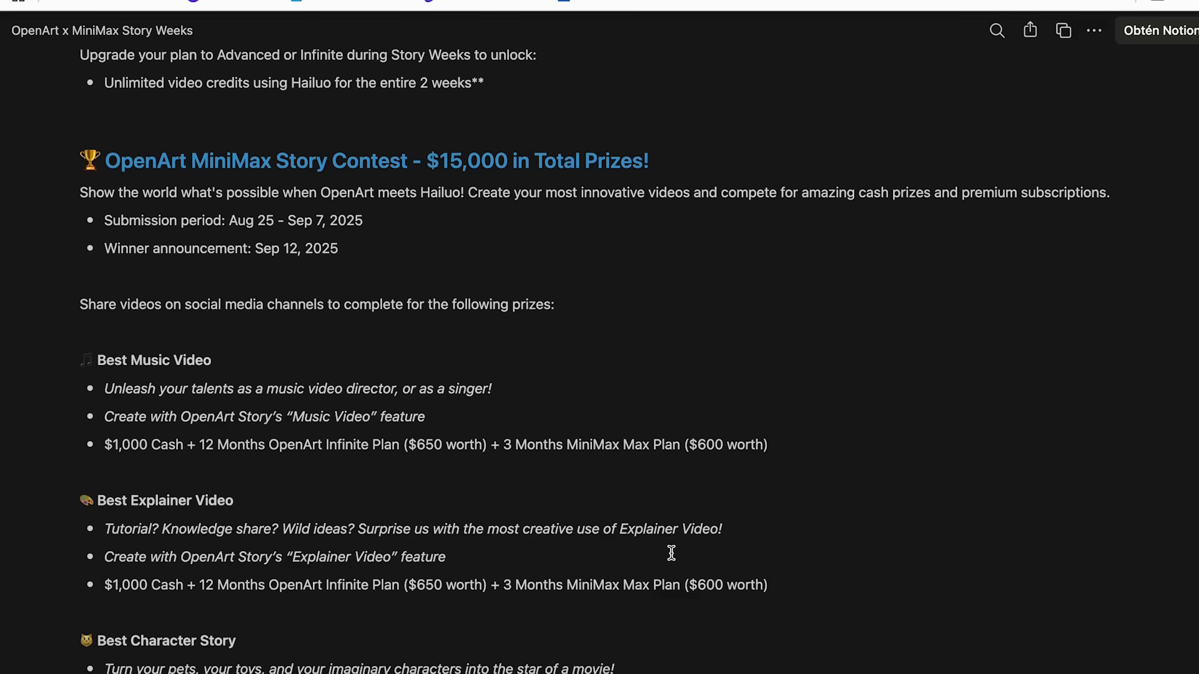
scroll(671, 553, "down", 7)
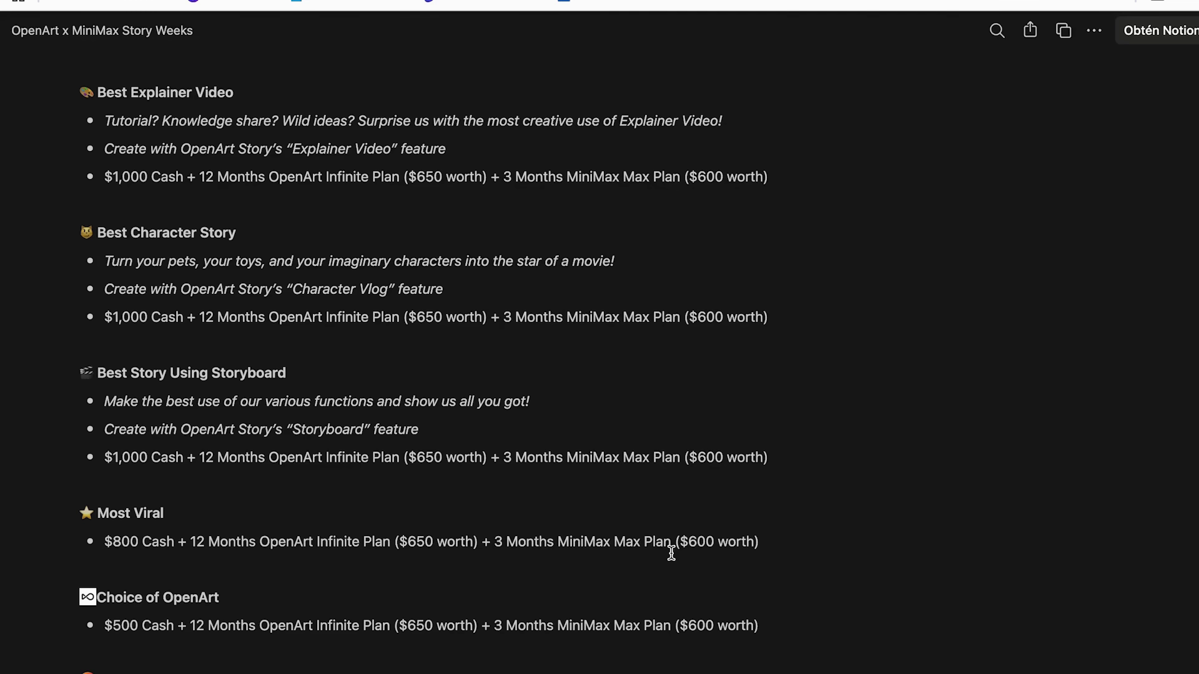
scroll(671, 553, "down", 7)
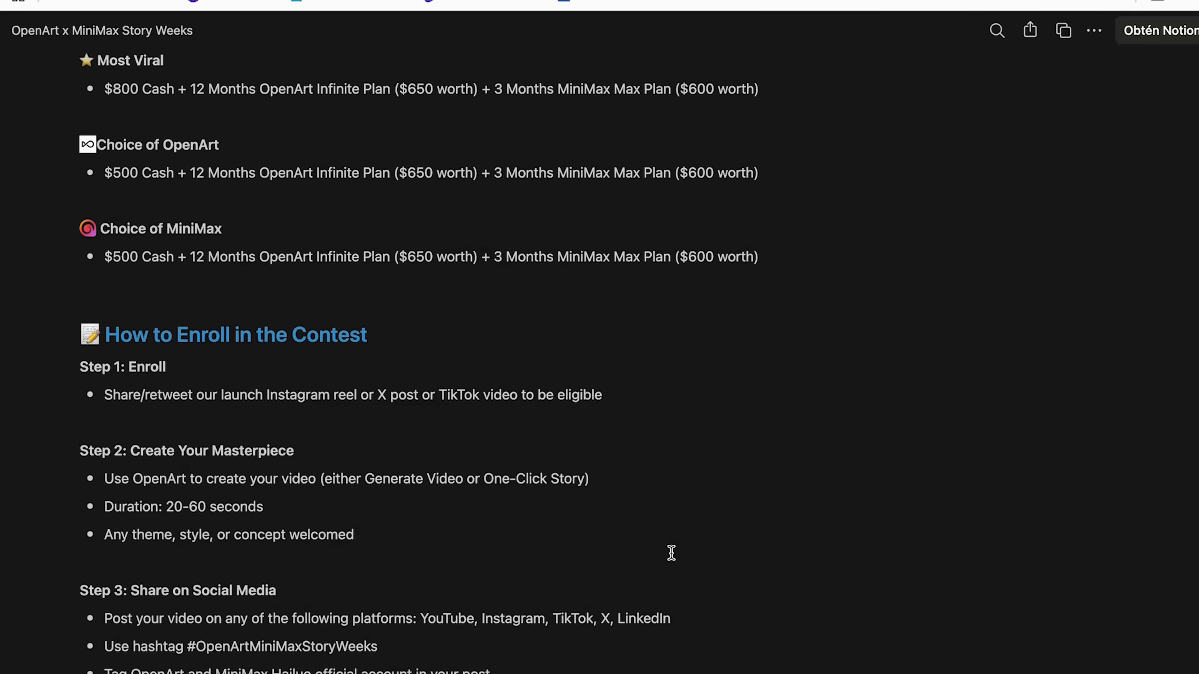
scroll(671, 553, "down", 1)
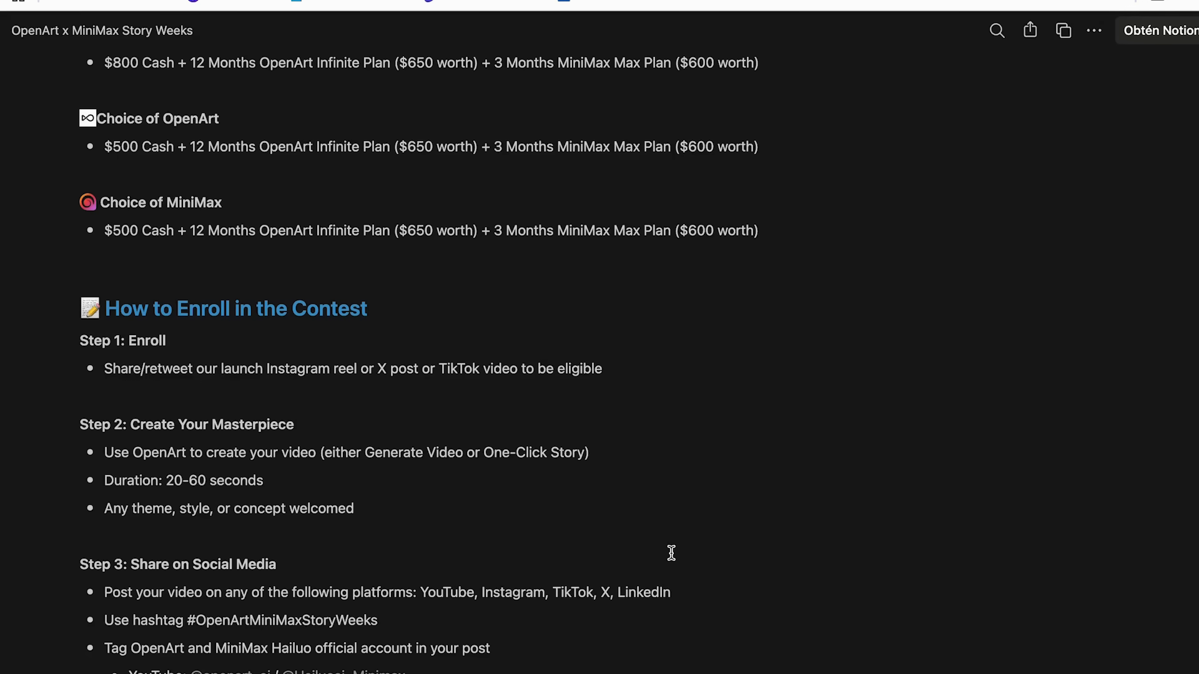
scroll(671, 553, "down", 6)
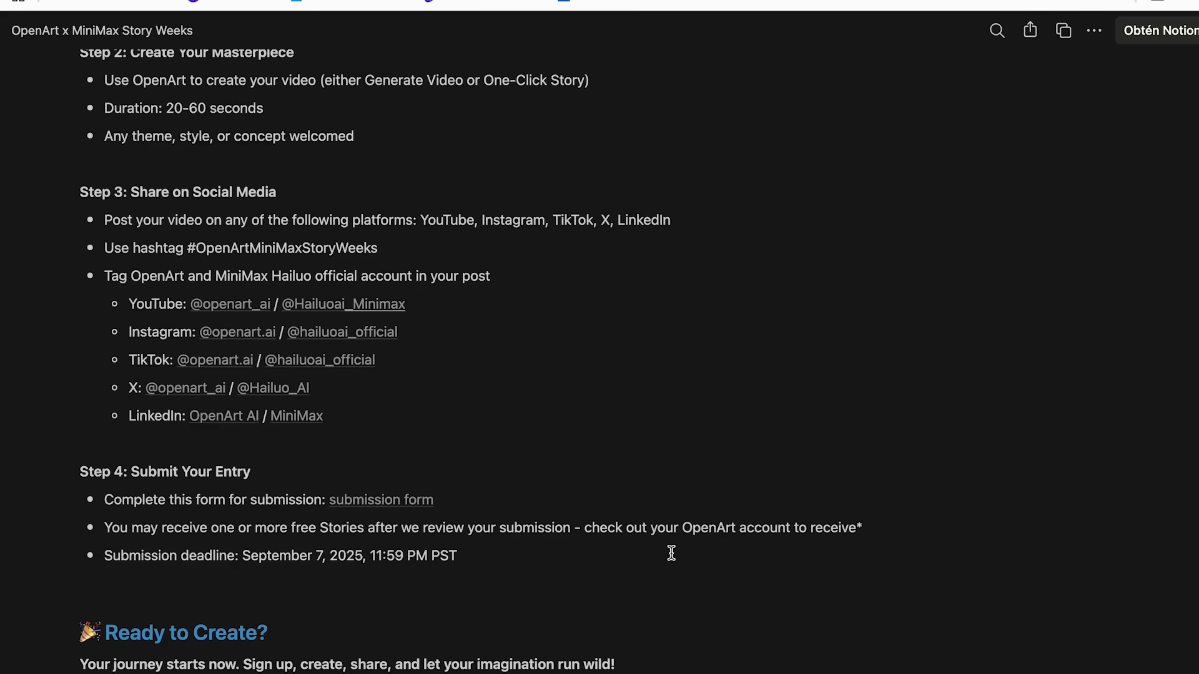
scroll(671, 553, "down", 5)
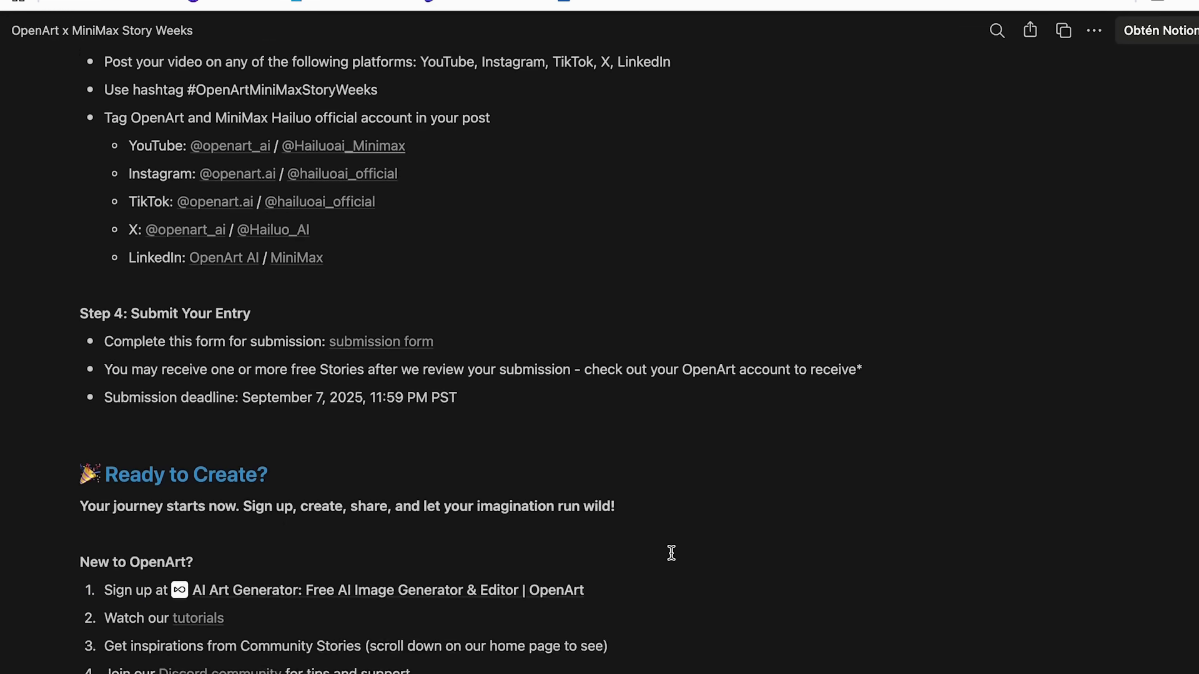